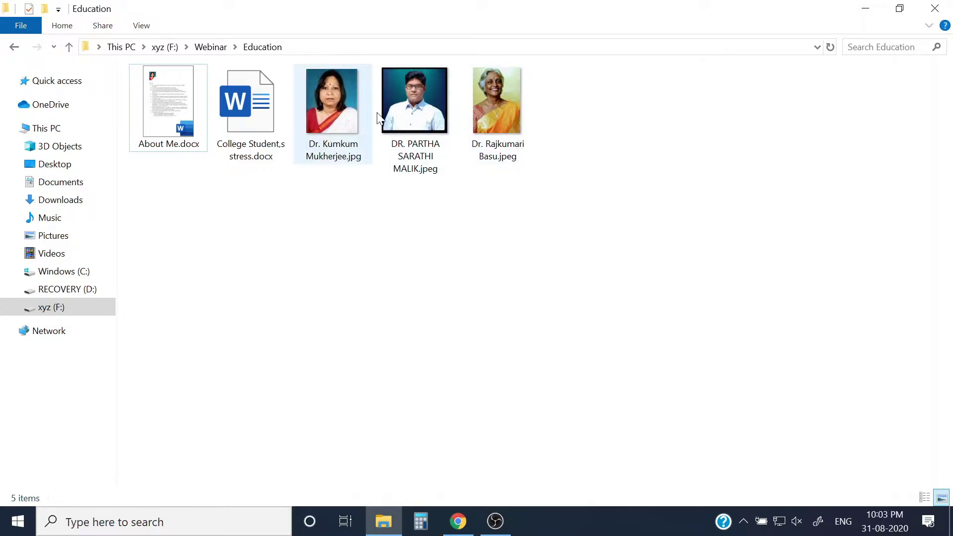
# Open College Student,s stress.docx in Word and read both pages, ending back at the top.
pyautogui.doubleClick(255, 111)
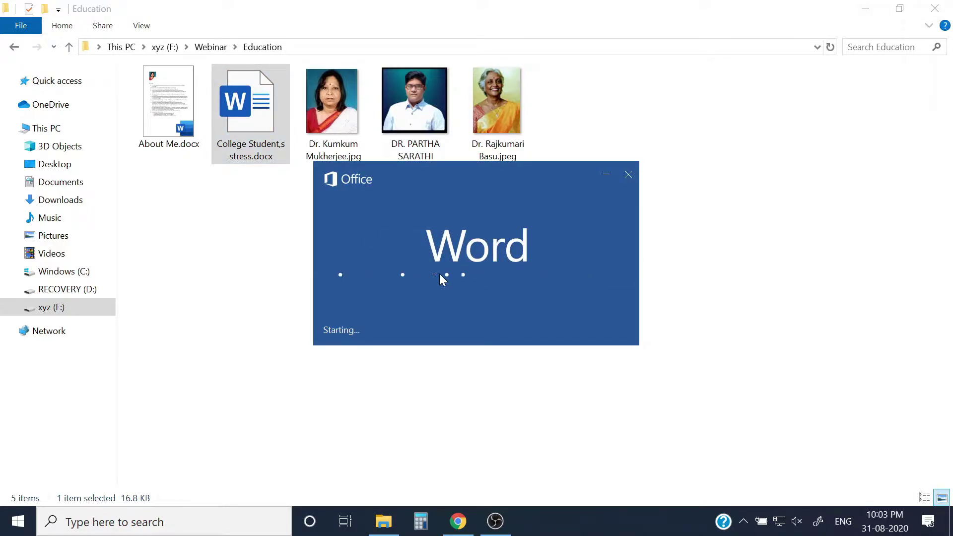
pyautogui.scroll(-3, 476, 308)
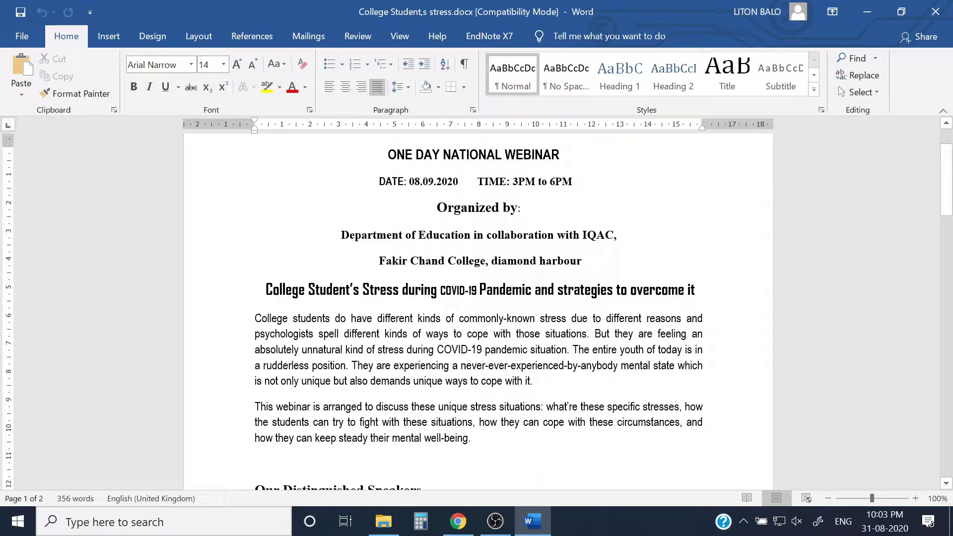
pyautogui.scroll(2, 476, 308)
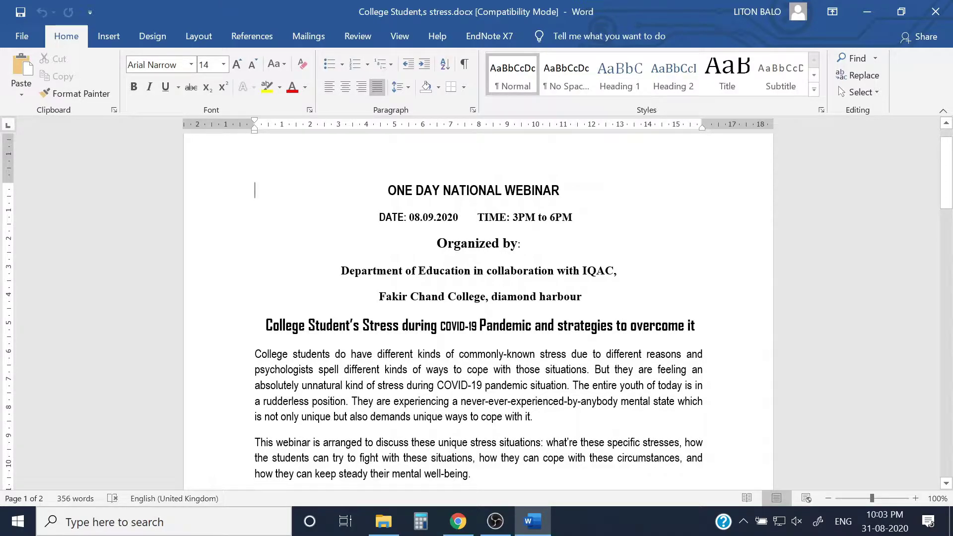
pyautogui.scroll(-3, 476, 308)
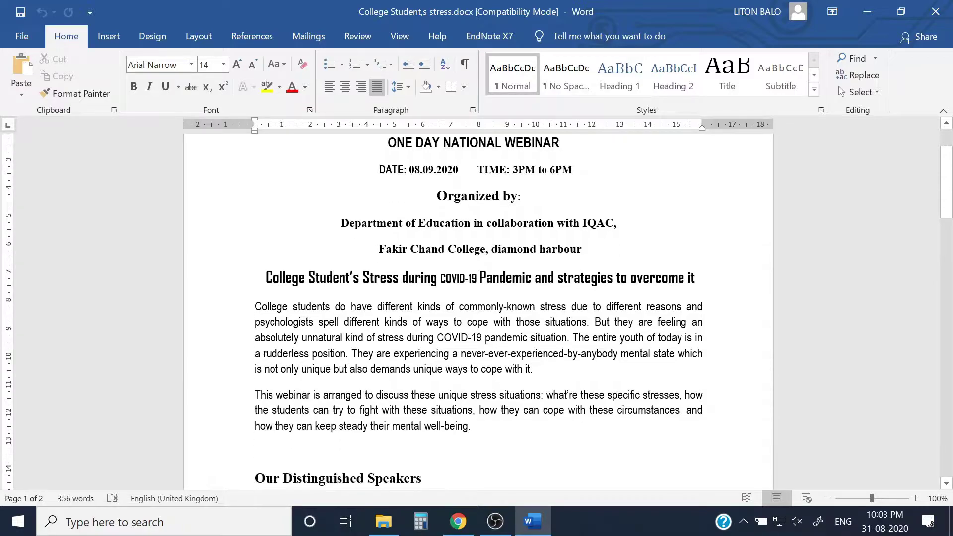
pyautogui.scroll(-2, 476, 308)
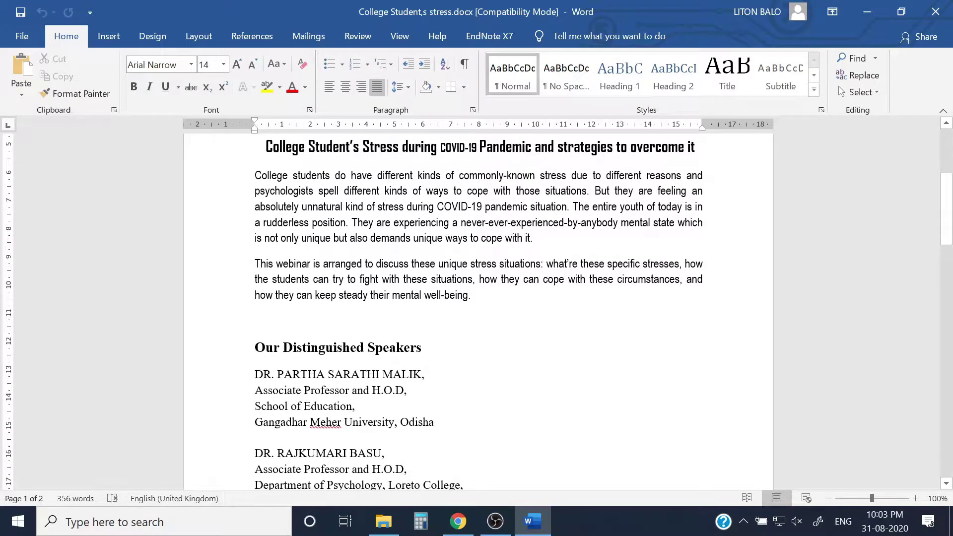
pyautogui.scroll(-5, 477, 308)
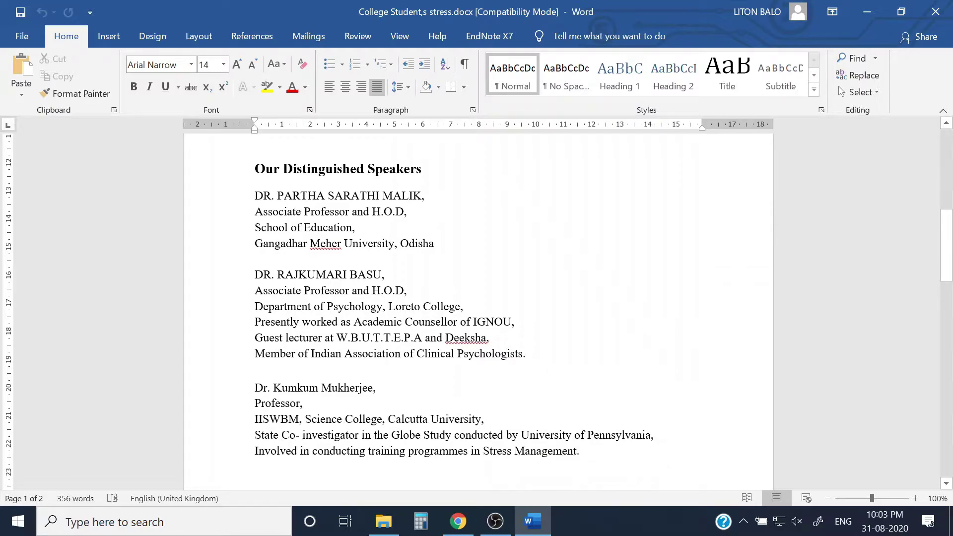
pyautogui.scroll(-12, 476, 308)
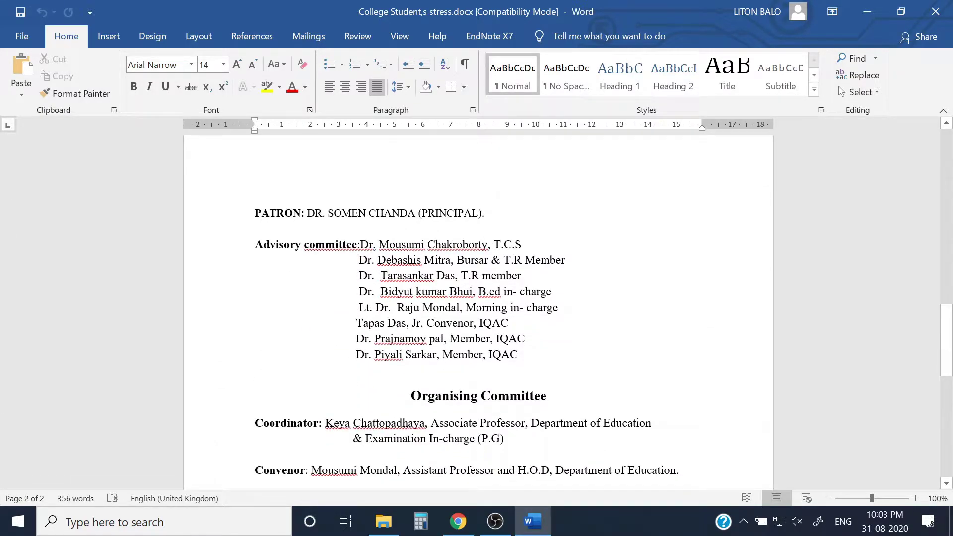
pyautogui.scroll(-4, 476, 307)
pyautogui.scroll(-8, 476, 308)
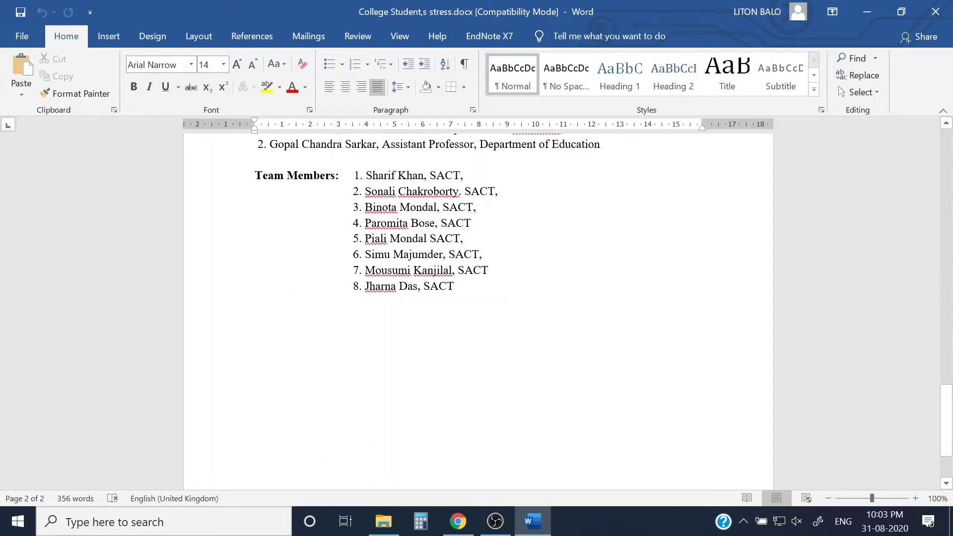
pyautogui.scroll(15, 477, 307)
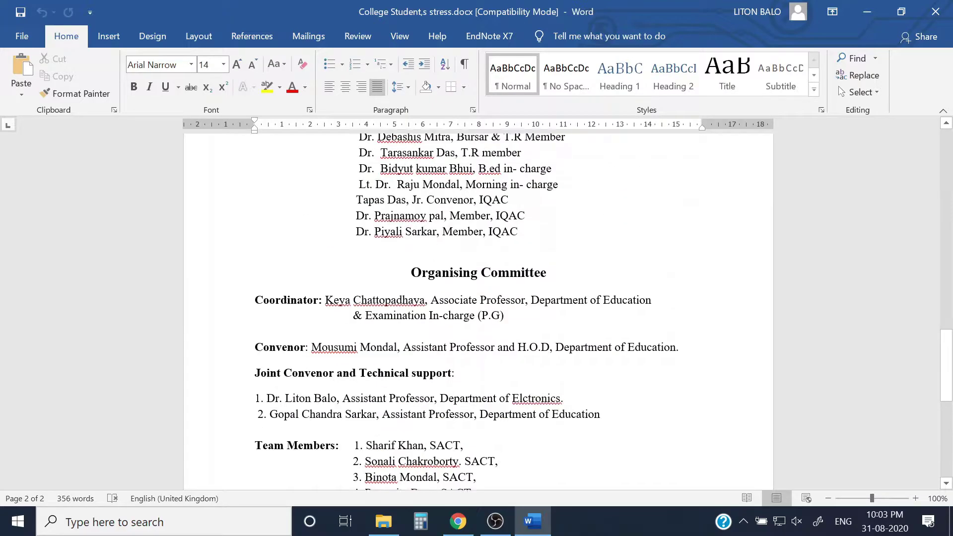
pyautogui.scroll(12, 476, 307)
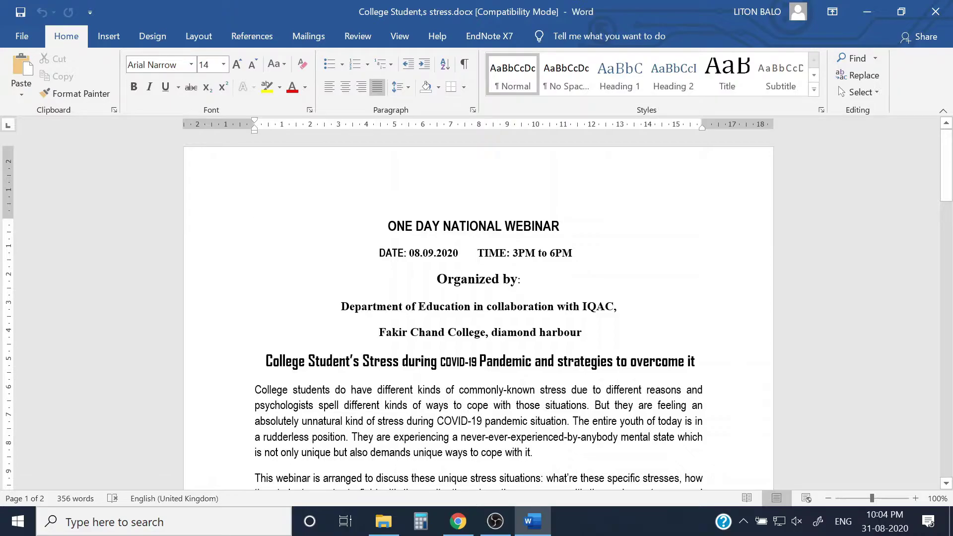
# In Chrome, go from the Google homepage to Google Docs through the Google apps grid.
pyautogui.click(457, 520)
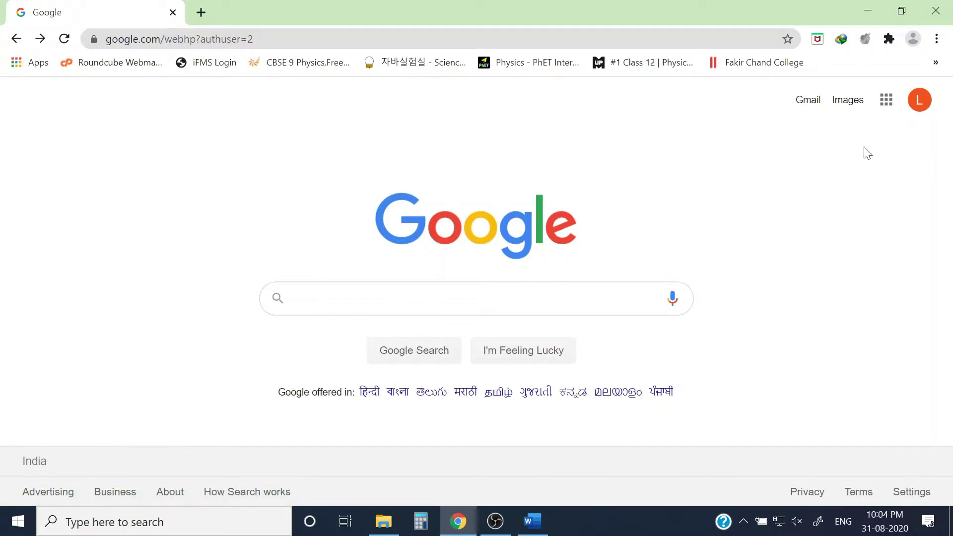
pyautogui.click(884, 109)
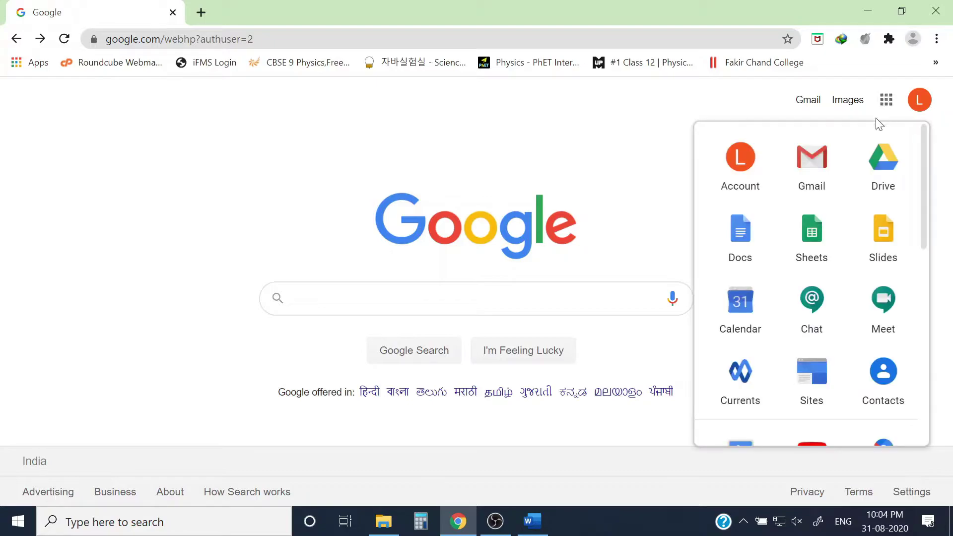
pyautogui.click(737, 240)
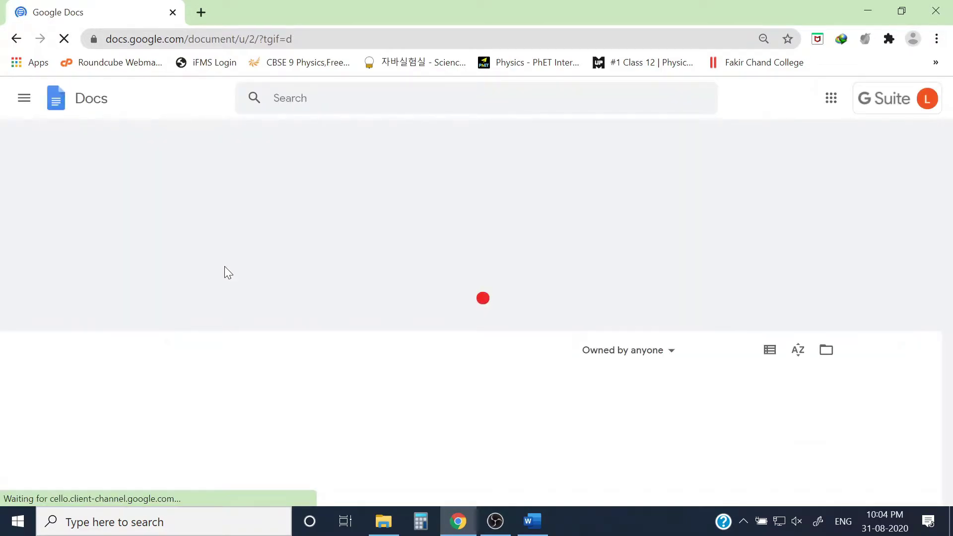
# Move from Google Docs to the Google Forms home page through the side menu.
pyautogui.click(23, 99)
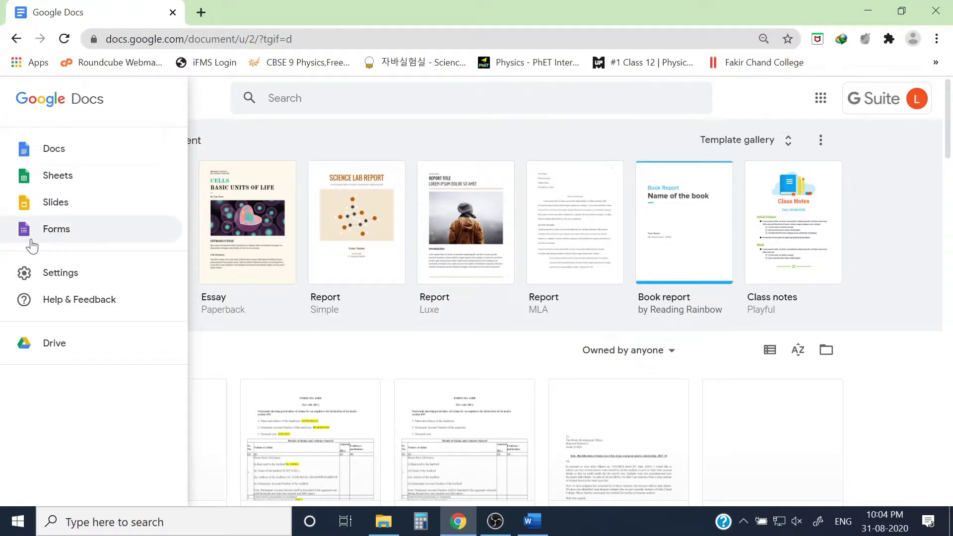
pyautogui.click(57, 230)
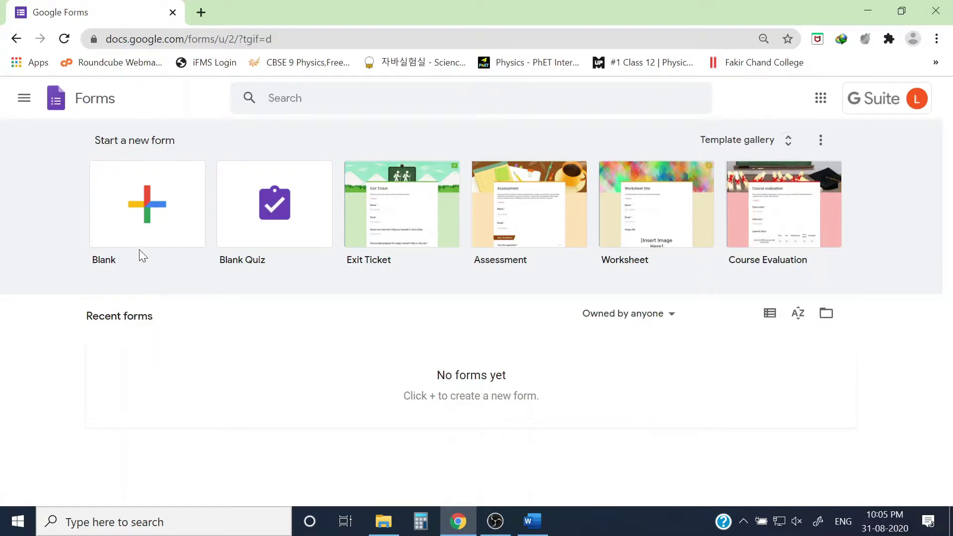
# Create a blank untitled form, decline the tour, and bring the Word document back.
pyautogui.click(149, 209)
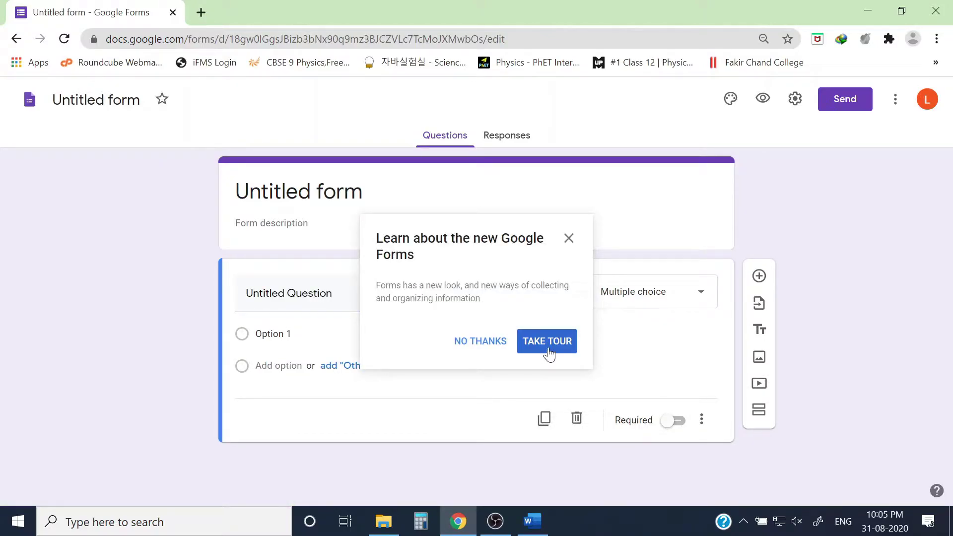
pyautogui.click(490, 347)
pyautogui.click(532, 520)
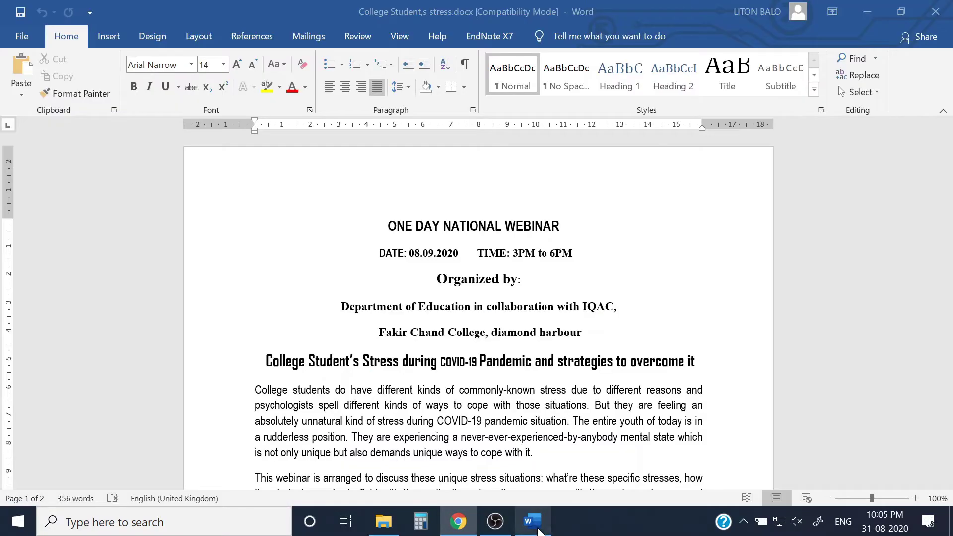
# Format the COVID-19 stress heading as 14-pt Arial and remove its leading indent.
pyautogui.scroll(-1, 477, 312)
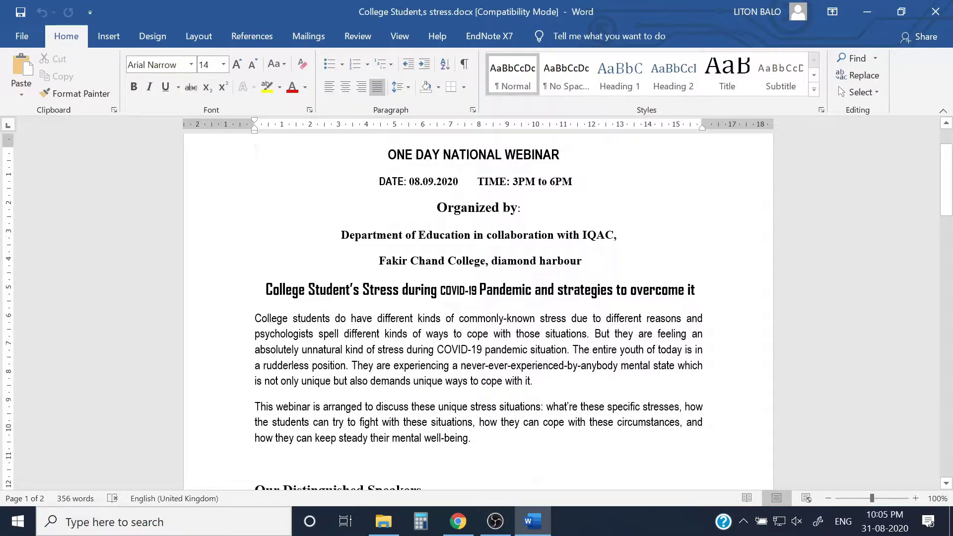
pyautogui.moveTo(266, 290); pyautogui.dragTo(694, 292)
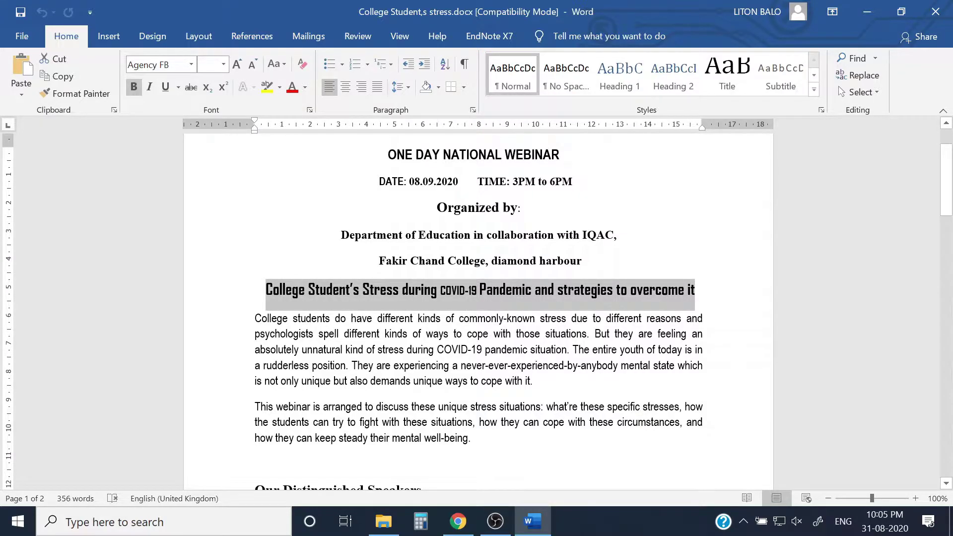
pyautogui.click(191, 65)
pyautogui.click(153, 154)
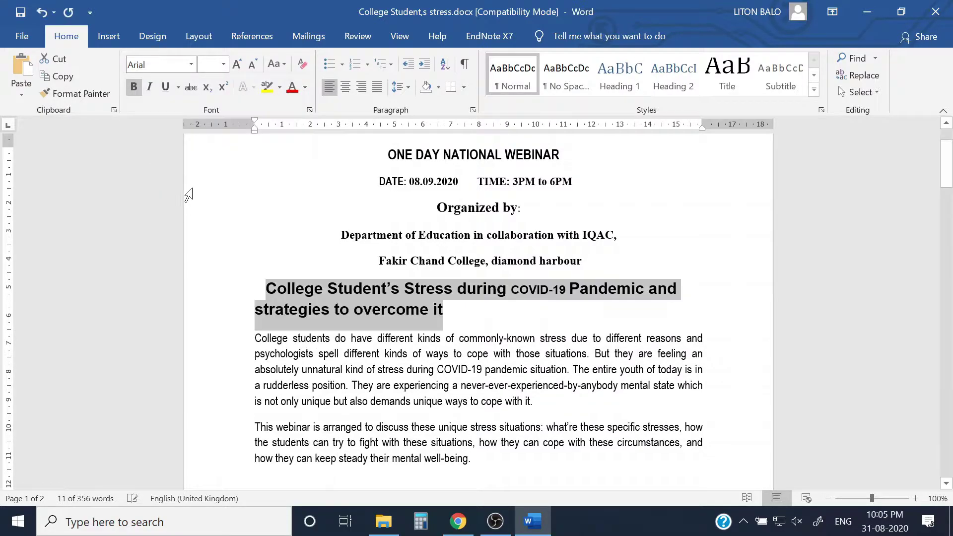
pyautogui.click(223, 64)
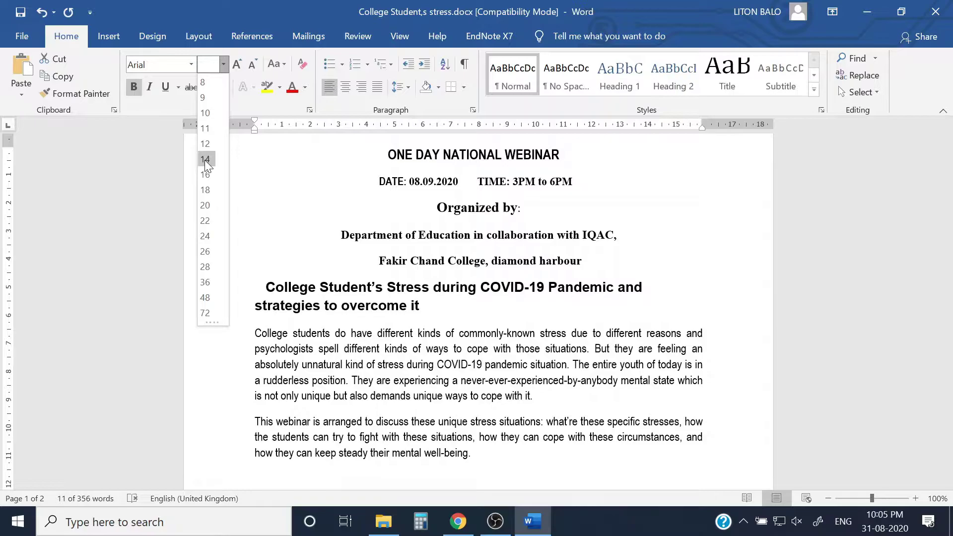
pyautogui.click(205, 174)
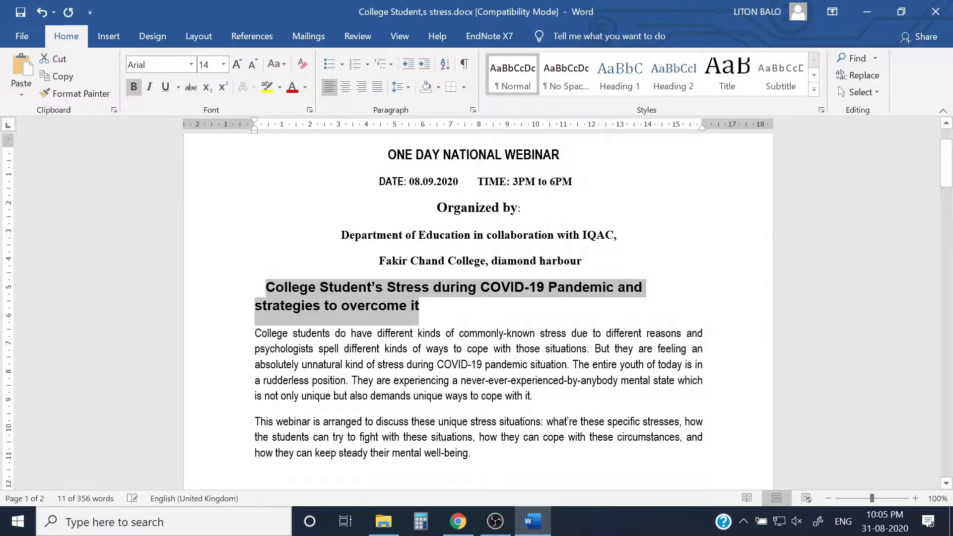
pyautogui.click(265, 288)
pyautogui.press('BackSpace')
pyautogui.press('BackSpace')
pyautogui.press('BackSpace')
pyautogui.press('BackSpace')
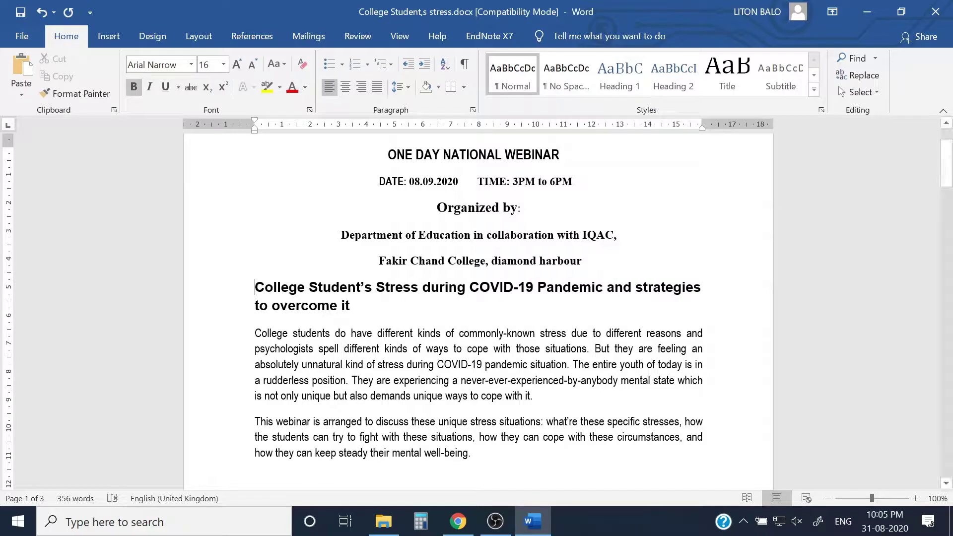
# Copy the heading and return to the Google Form.
pyautogui.moveTo(353, 306); pyautogui.dragTo(255, 287)
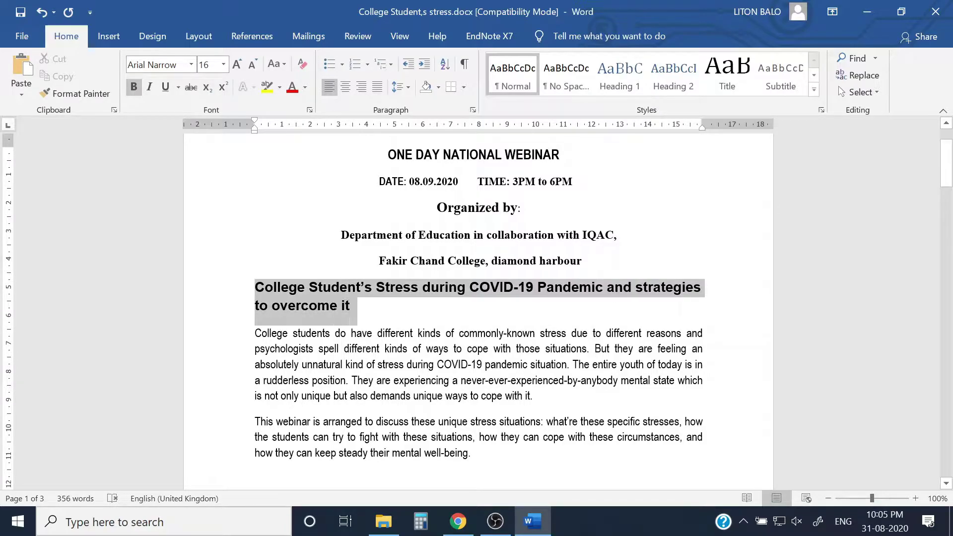
pyautogui.rightClick(303, 305)
pyautogui.click(327, 124)
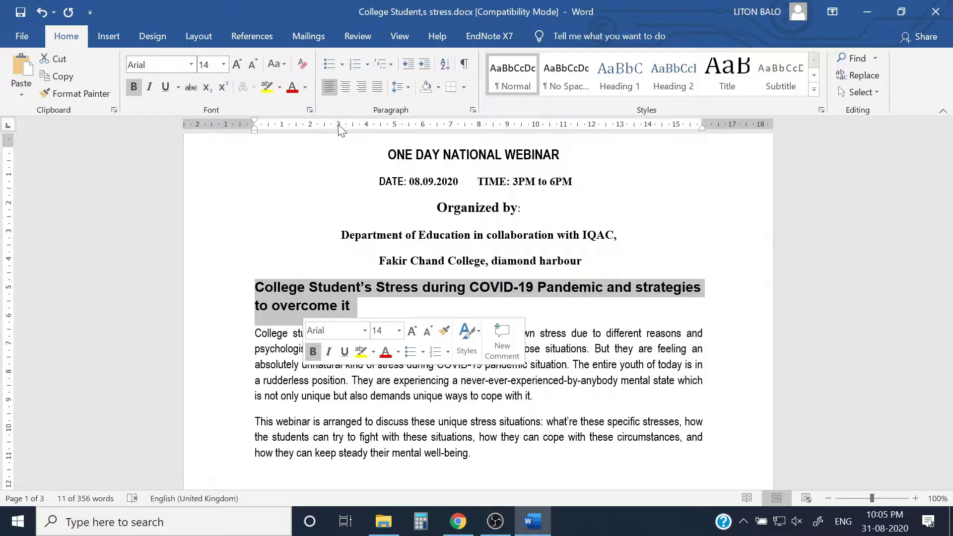
pyautogui.click(458, 521)
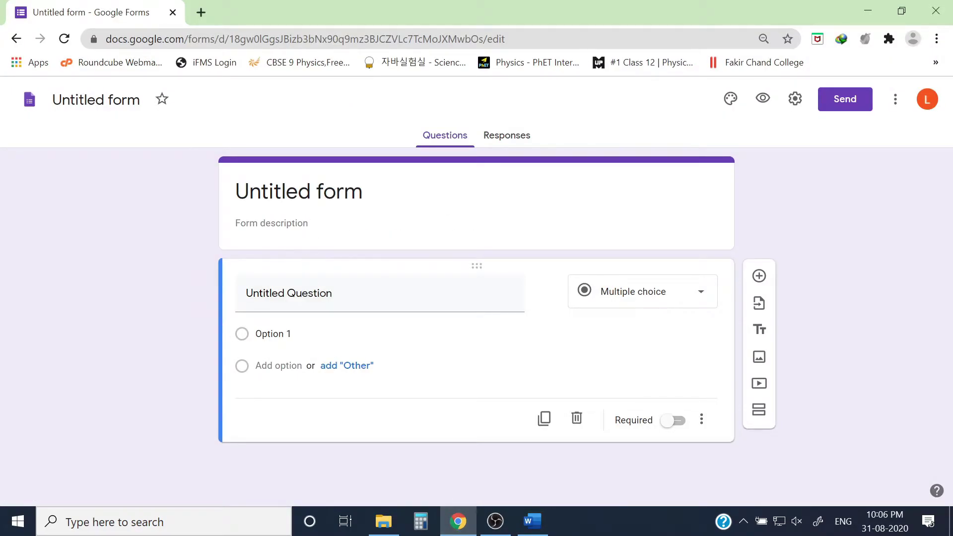
# Paste the COVID-19 stress heading as the form title, removing the break before 'Pandemic'.
pyautogui.click(299, 191)
pyautogui.rightClick(323, 196)
pyautogui.click(355, 263)
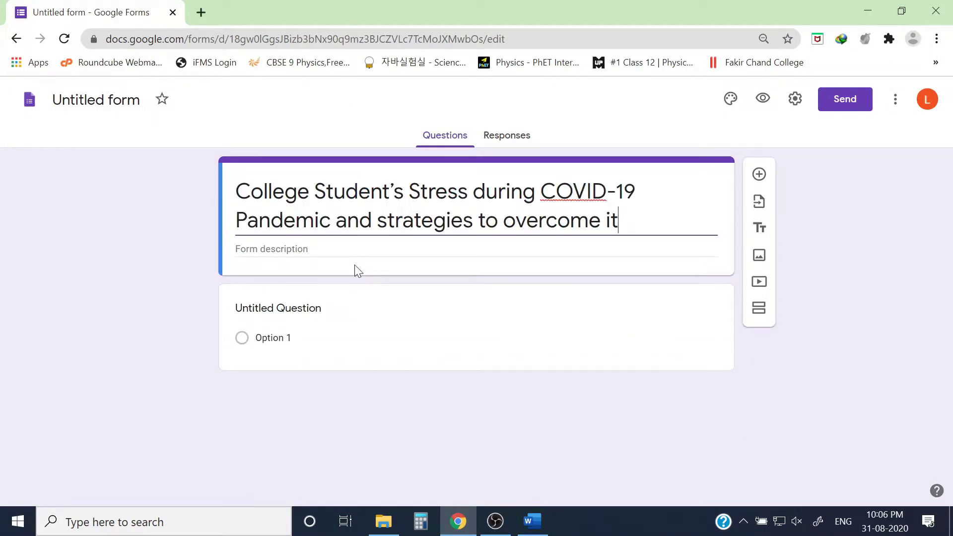
pyautogui.click(635, 191)
pyautogui.press('Delete')
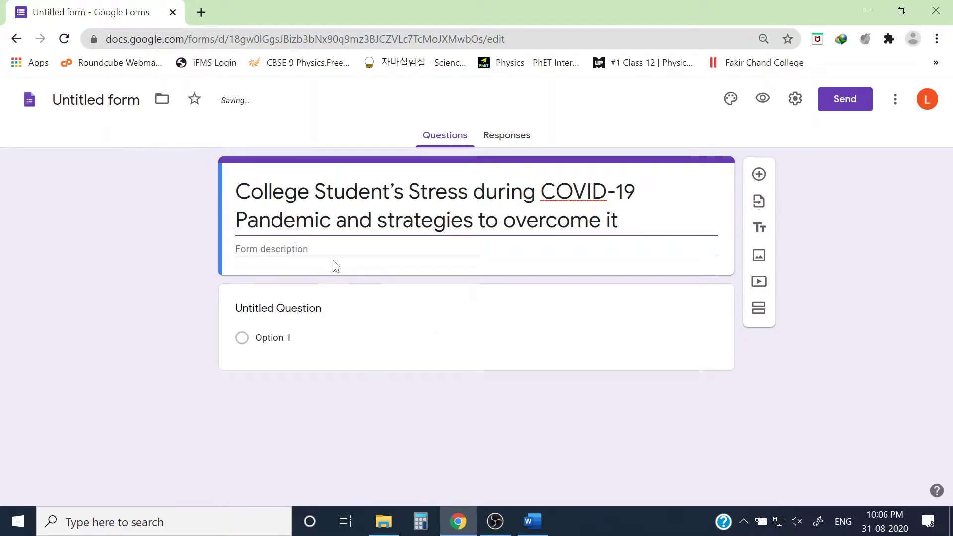
# Put 'DATE: 08.09.2020 TIME: 3PM to 6PM' from Word into the form description.
pyautogui.click(270, 251)
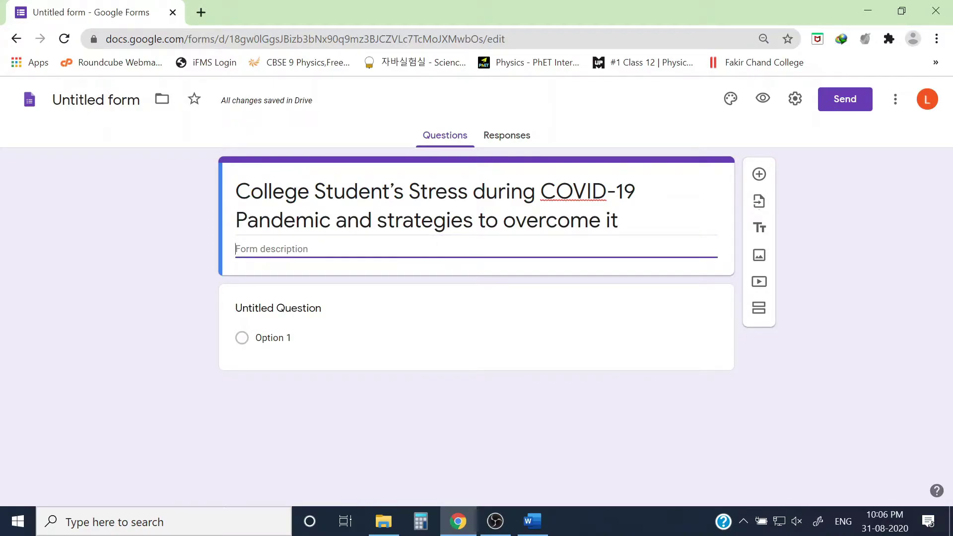
pyautogui.click(542, 526)
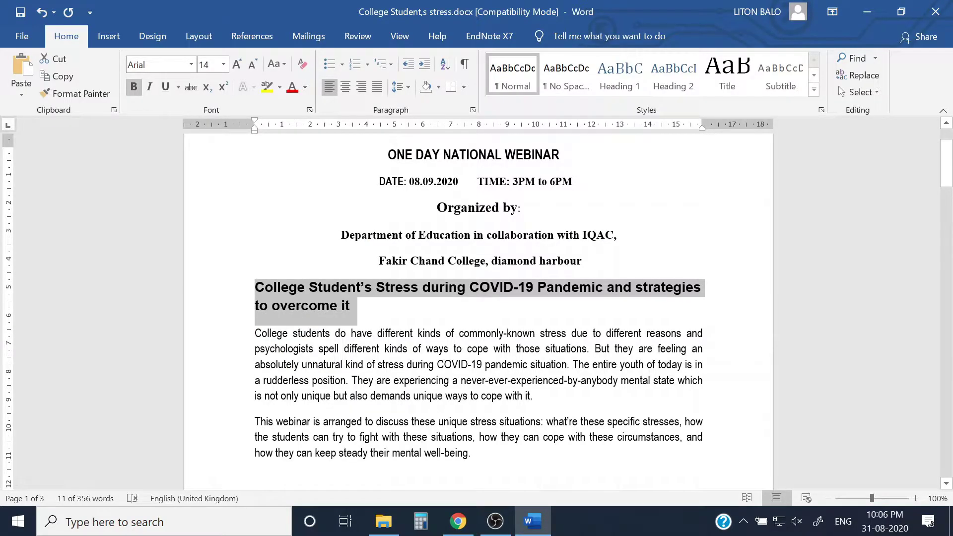
pyautogui.moveTo(379, 181); pyautogui.dragTo(572, 186)
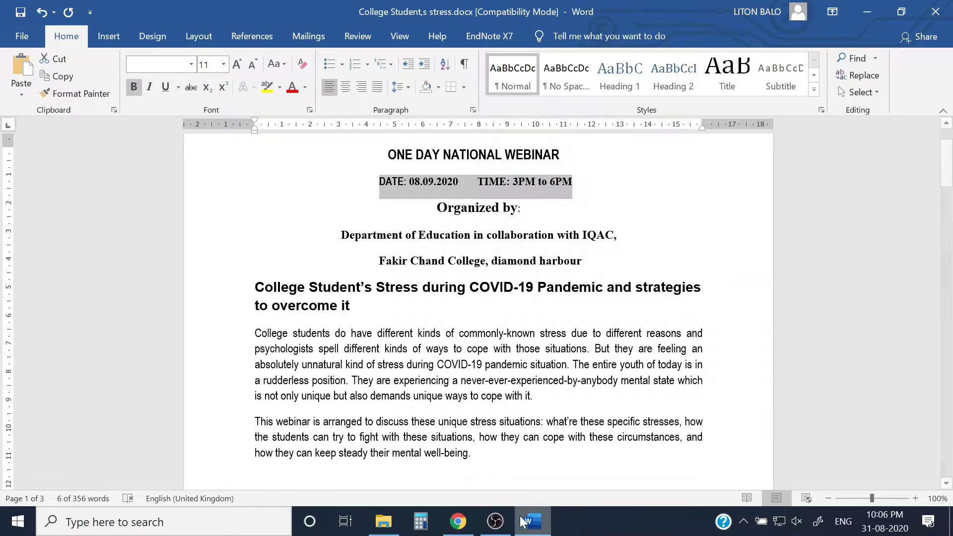
pyautogui.click(458, 521)
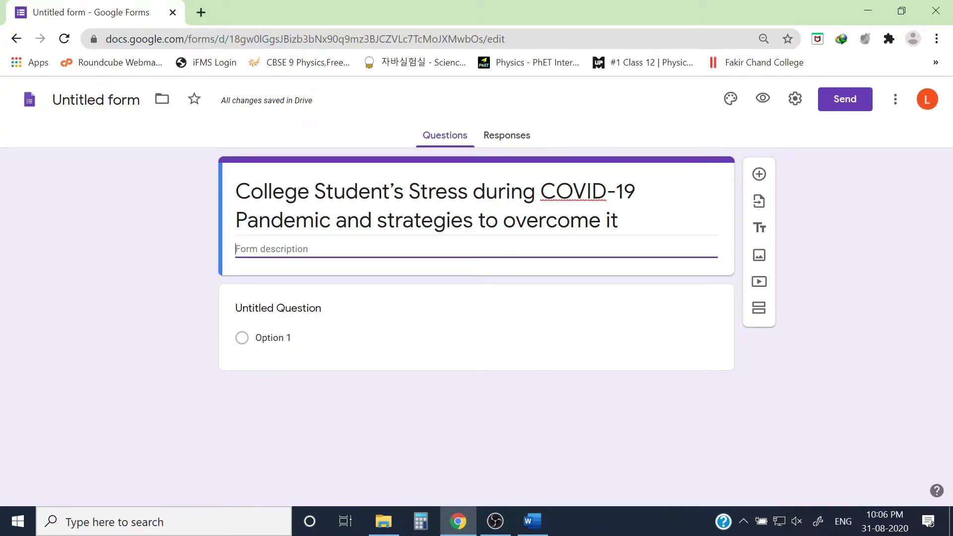
pyautogui.hotkey('ctrl', 'v')
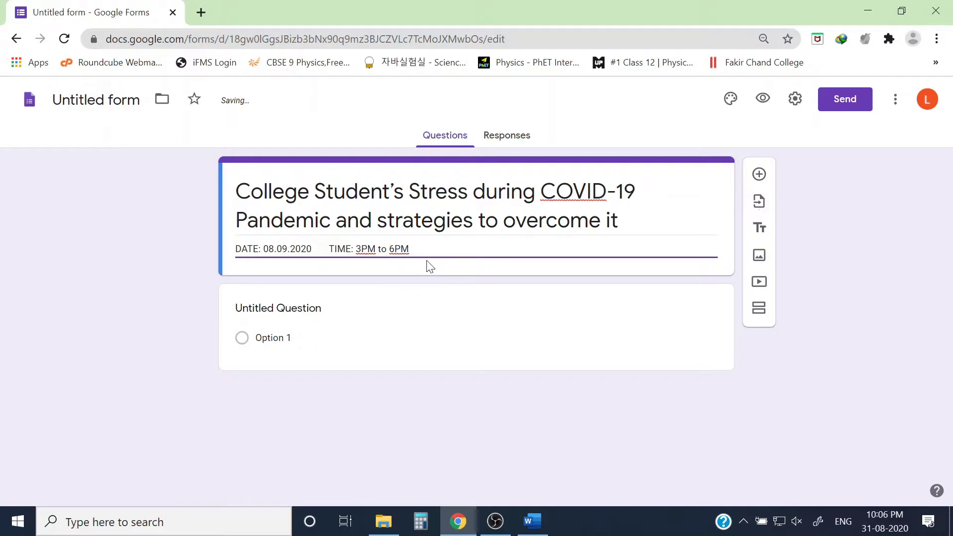
# Start a new description line and grab the three 'Organized by' lines from Word.
pyautogui.press('Return')
pyautogui.click(533, 520)
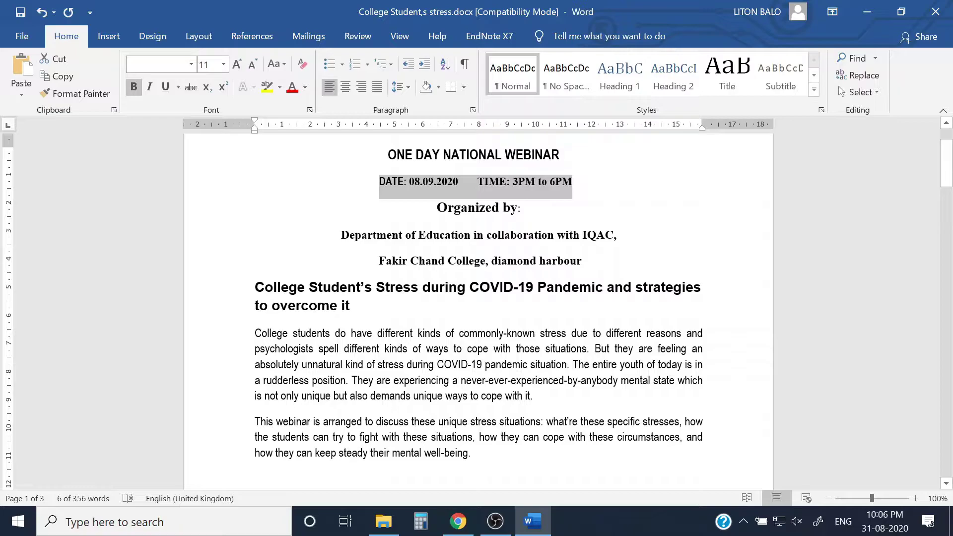
pyautogui.moveTo(436, 208); pyautogui.dragTo(569, 263)
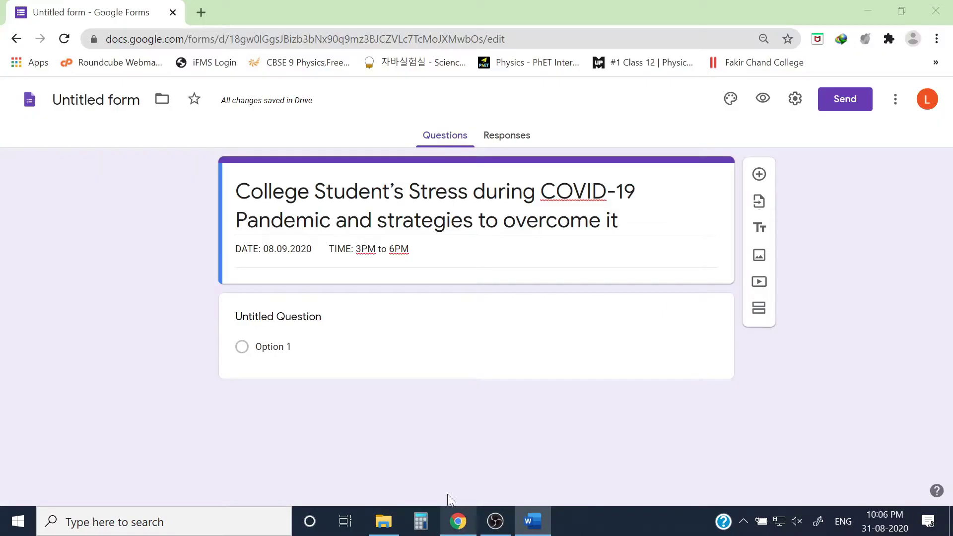
pyautogui.click(458, 521)
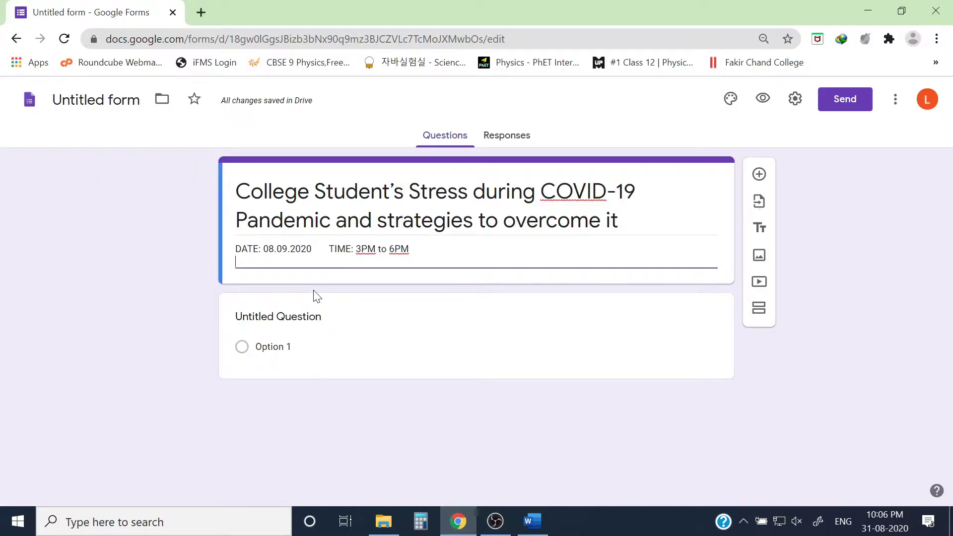
# Paste the organiser lines into the description and join them into one line.
pyautogui.hotkey('ctrl', 'v')
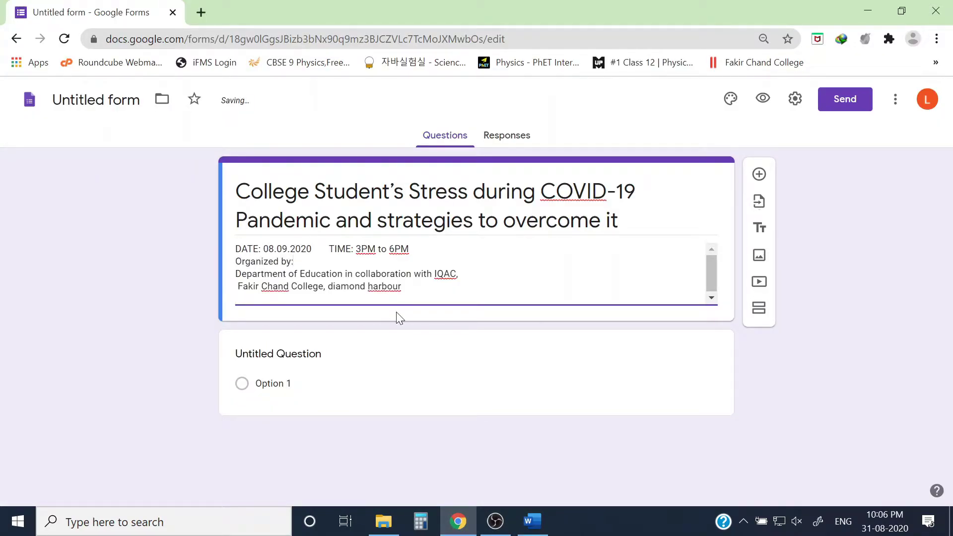
pyautogui.press('Delete')
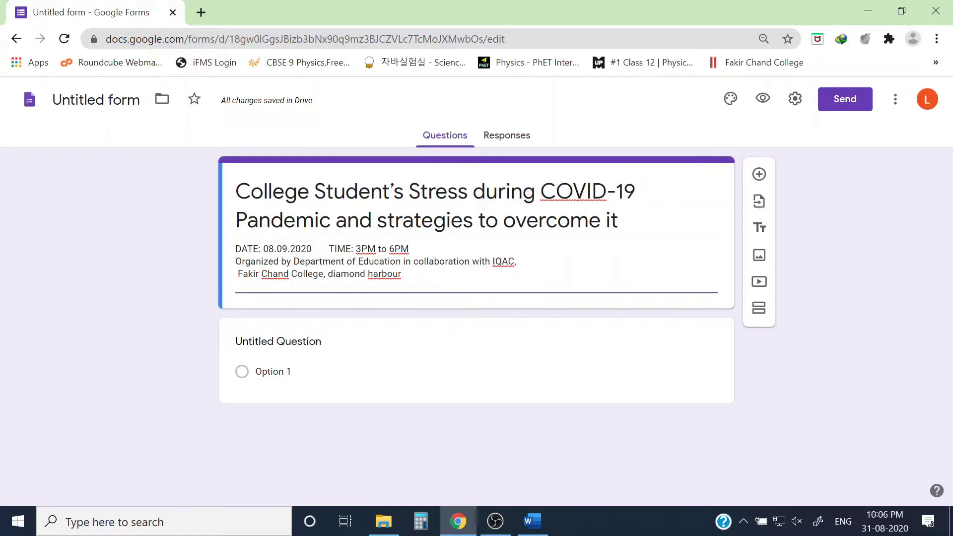
pyautogui.press('BackSpace')
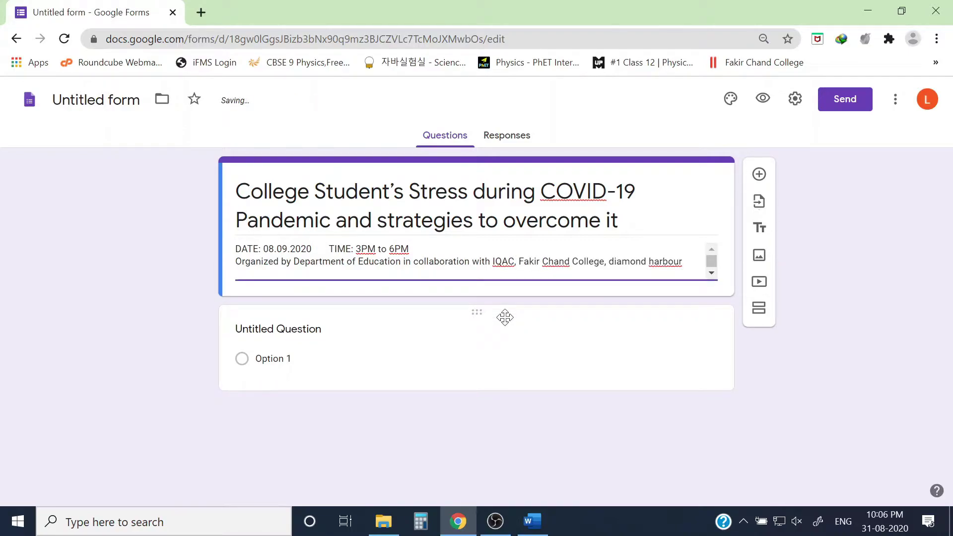
pyautogui.press('BackSpace')
# Capitalise 'Diamond' and 'Harbour' at the end of the organiser line.
pyautogui.click(611, 261)
pyautogui.press('BackSpace')
pyautogui.write('D')
pyautogui.hotkey('ctrl', 'Right')
pyautogui.press('Delete')
pyautogui.write('H')
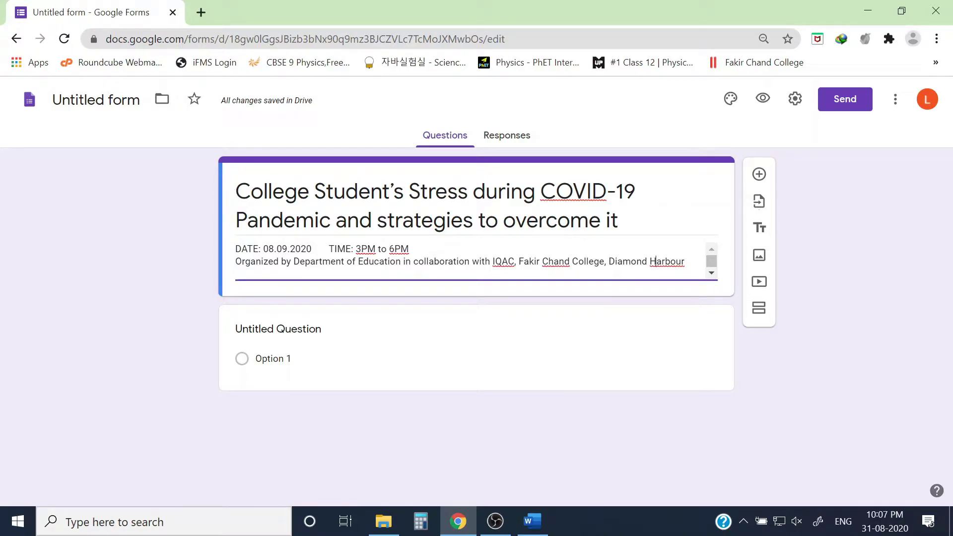
pyautogui.hotkey('shift', 'Tab')
# Prefix the title with 'One day National Level Webinar on' and put the heading in quotes.
pyautogui.click(233, 191)
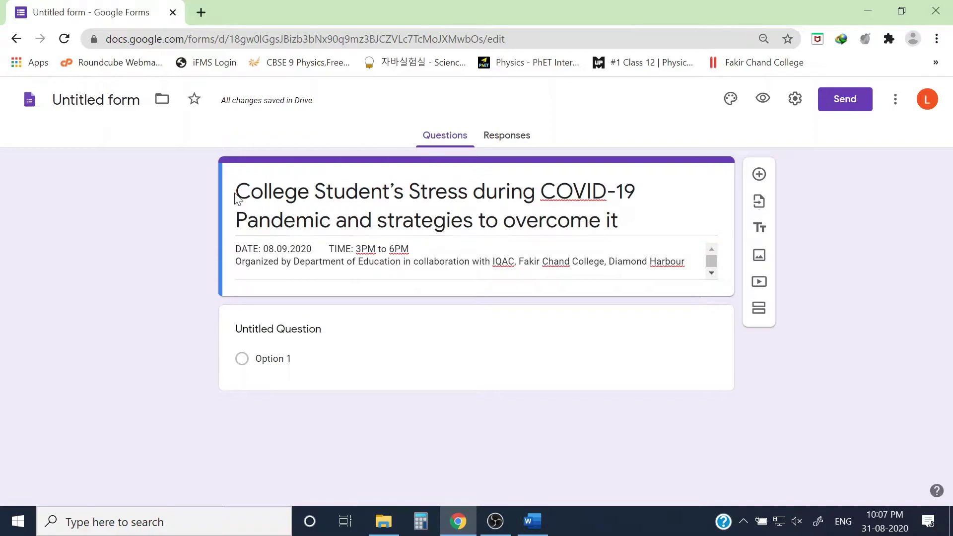
pyautogui.write('One day Nat')
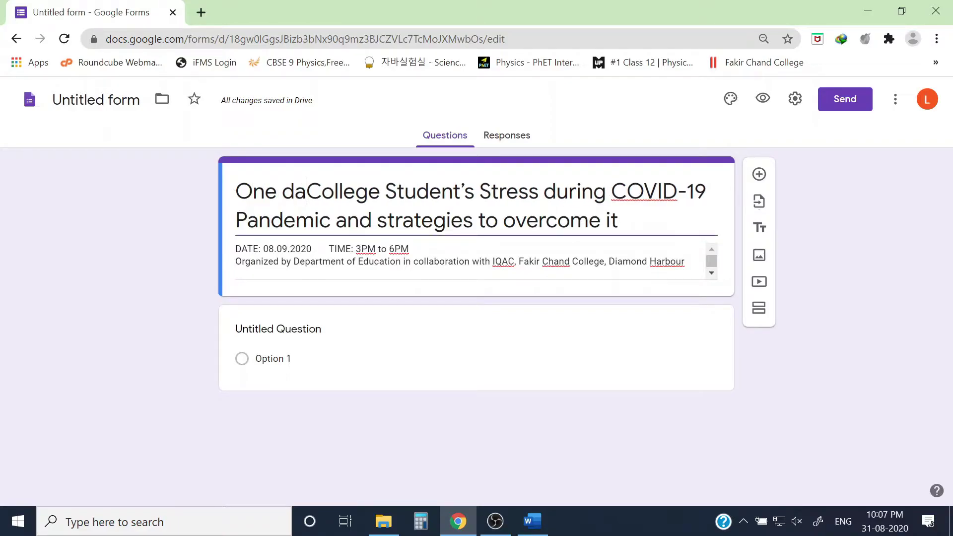
pyautogui.write('ional Level')
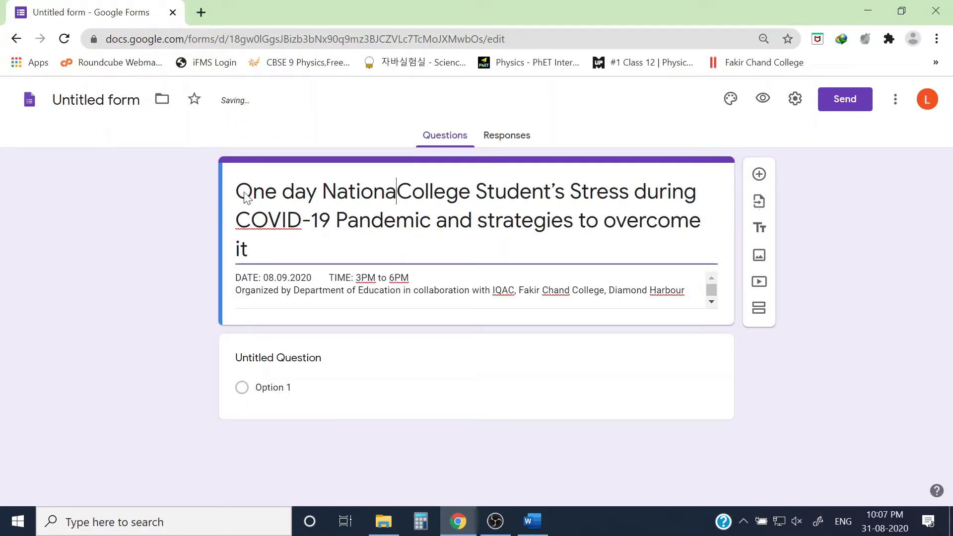
pyautogui.write(' Webinar ')
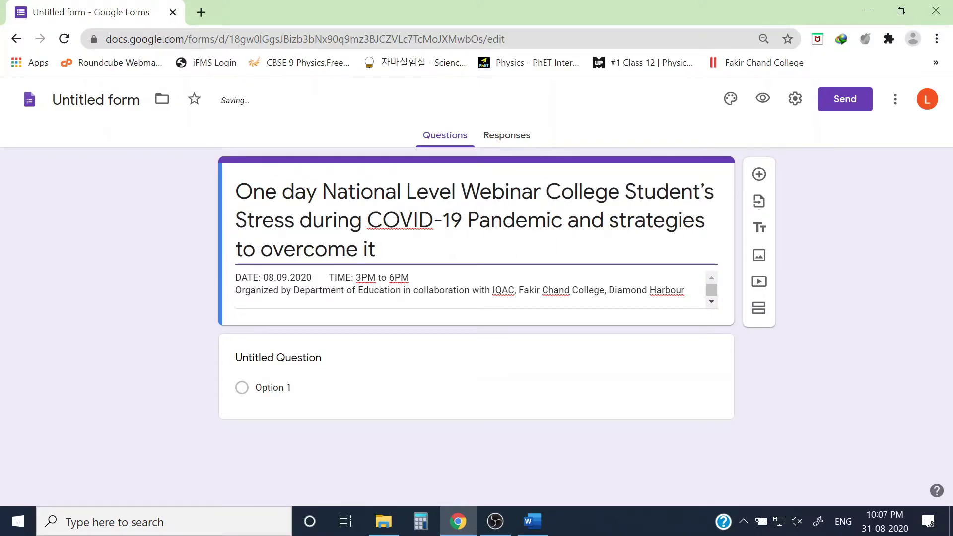
pyautogui.write('on "')
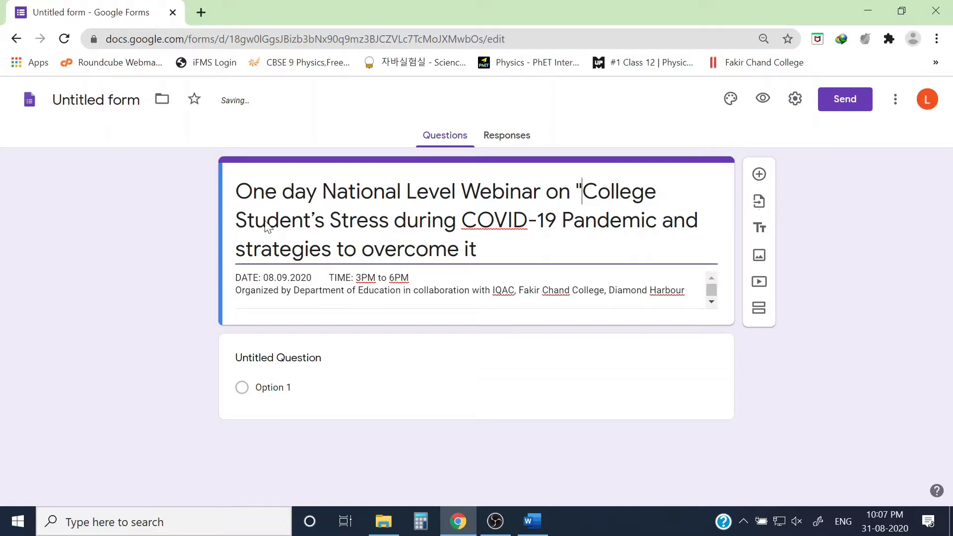
pyautogui.click(476, 249)
pyautogui.write('"')
pyautogui.press('Tab')
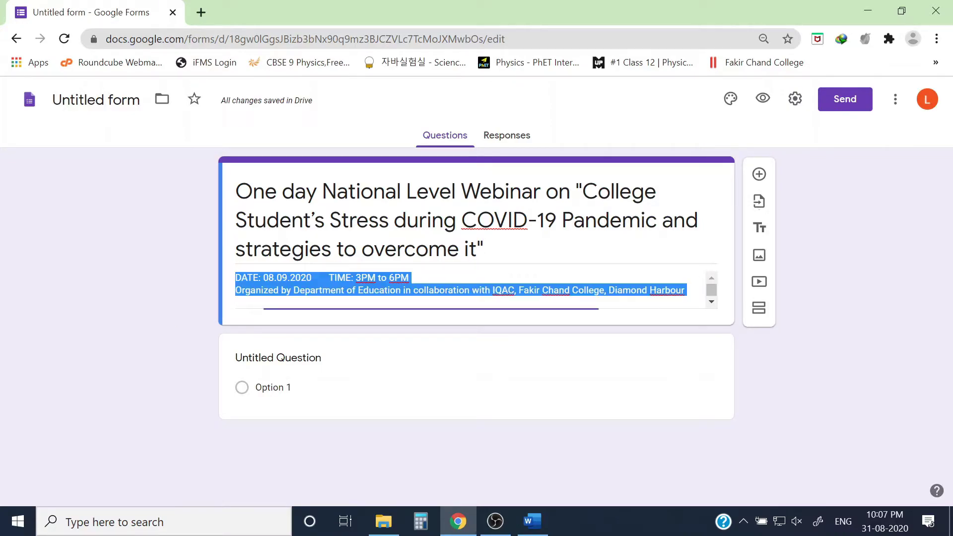
pyautogui.click(328, 277)
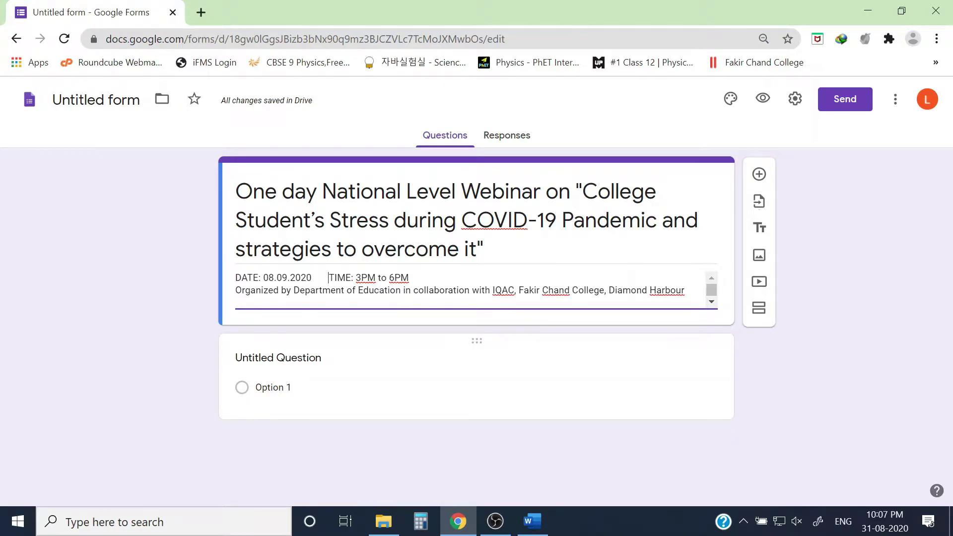
pyautogui.click(310, 362)
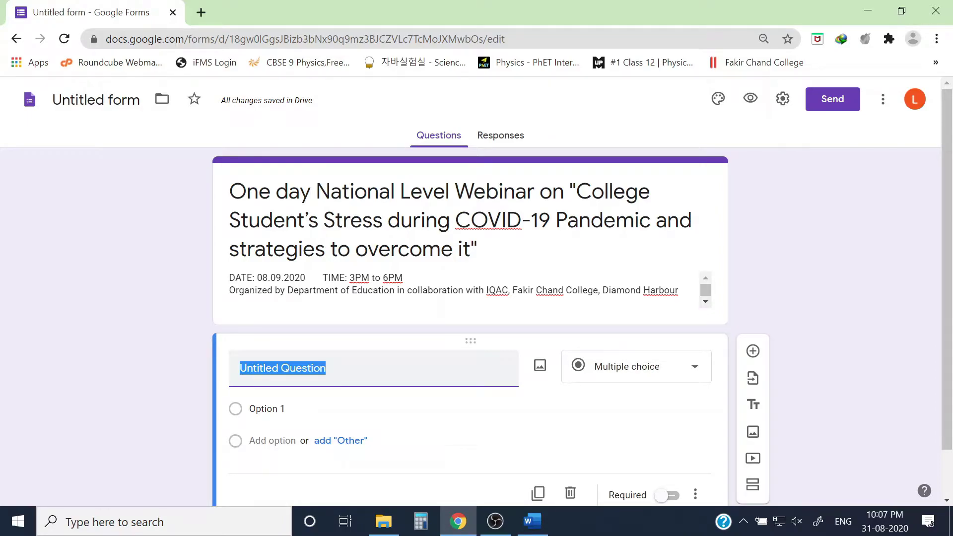
# Title the first question 'Full Name' as a short answer and mark it required.
pyautogui.write('Full')
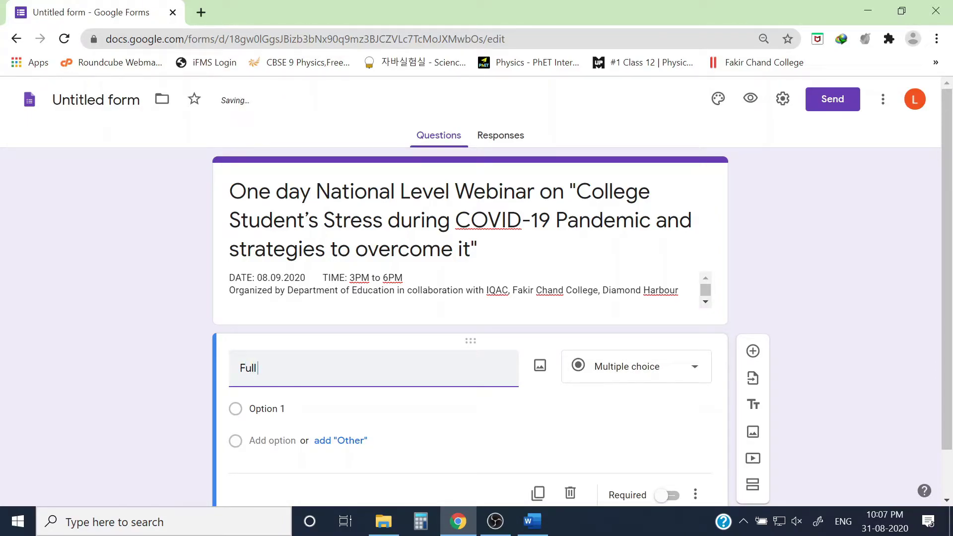
pyautogui.write(' Name')
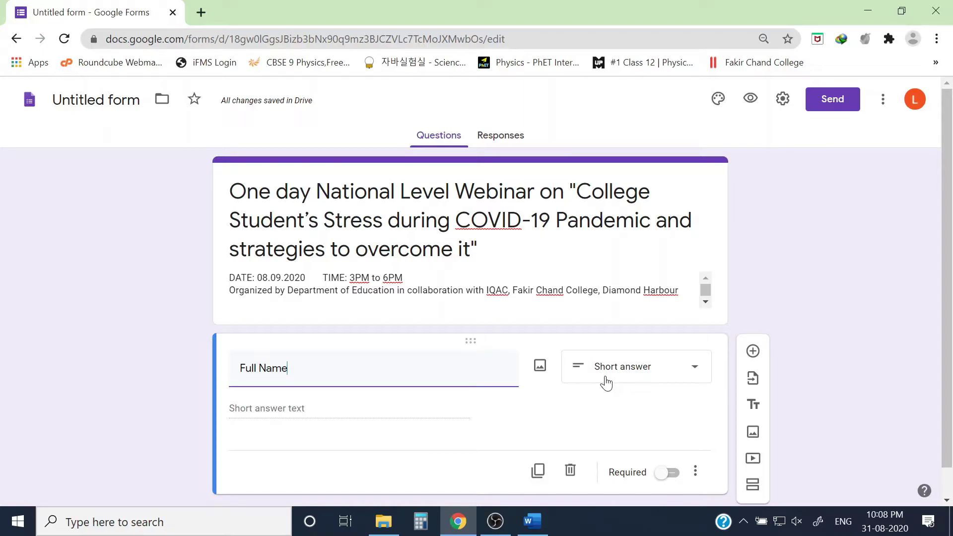
pyautogui.scroll(-1, 433, 440)
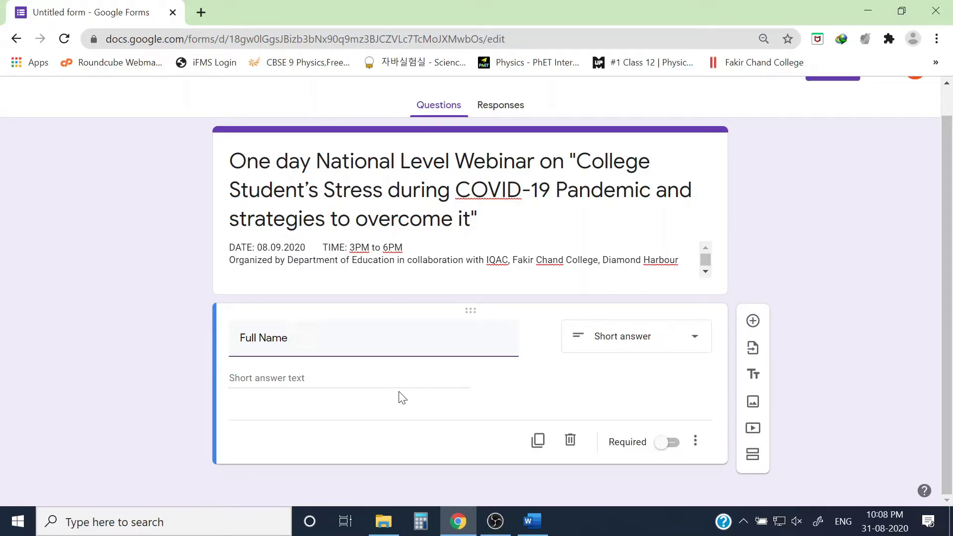
pyautogui.click(668, 443)
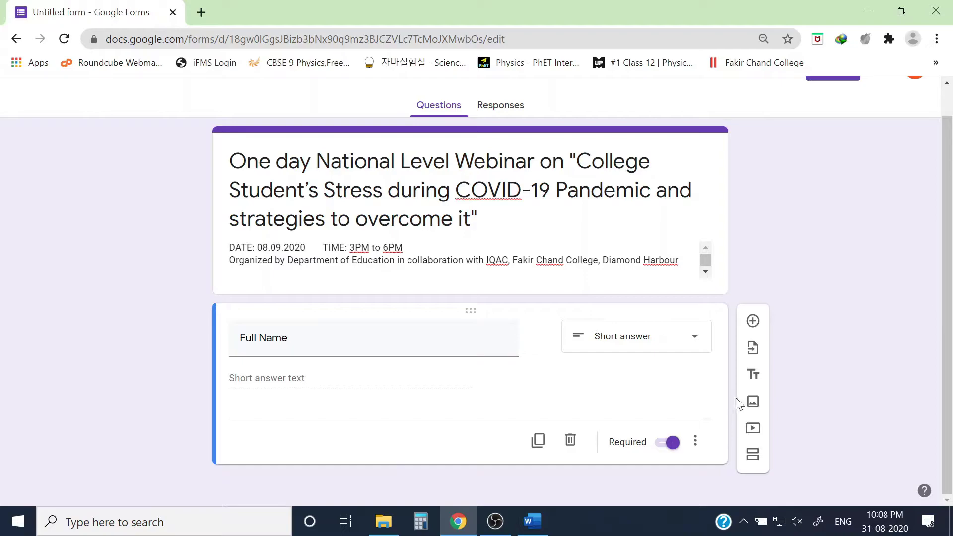
# Add a required 'Organisation' question below Full Name, then insert another blank question beneath it.
pyautogui.click(753, 321)
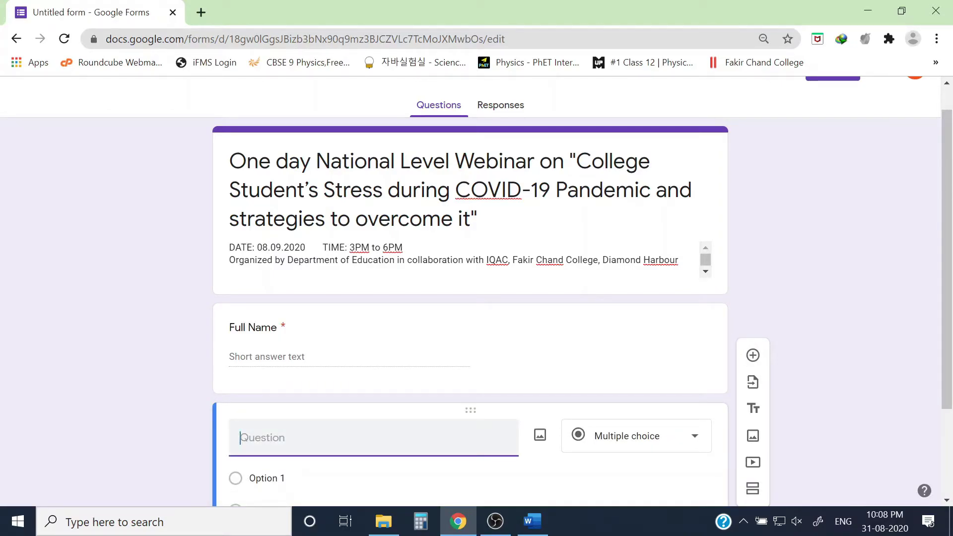
pyautogui.write('Organisation')
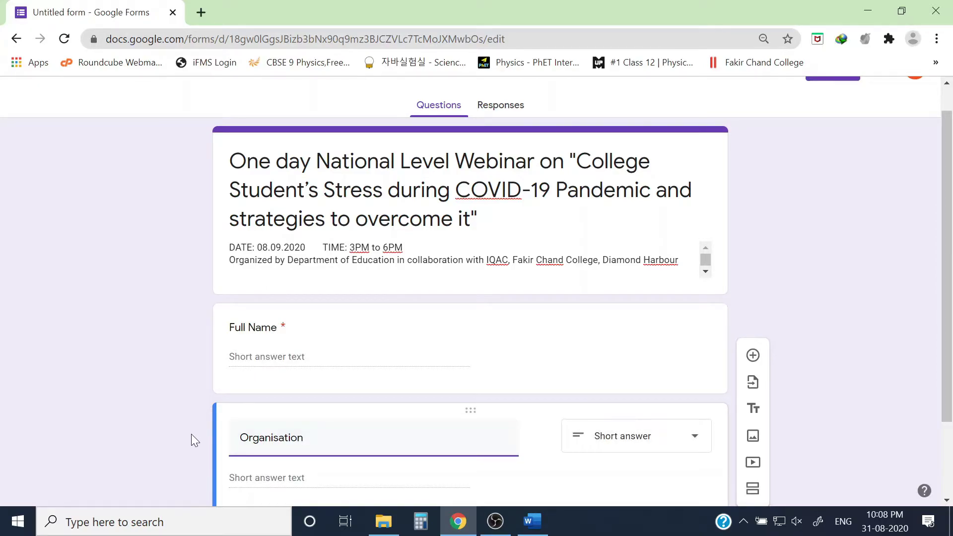
pyautogui.scroll(-2, 138, 380)
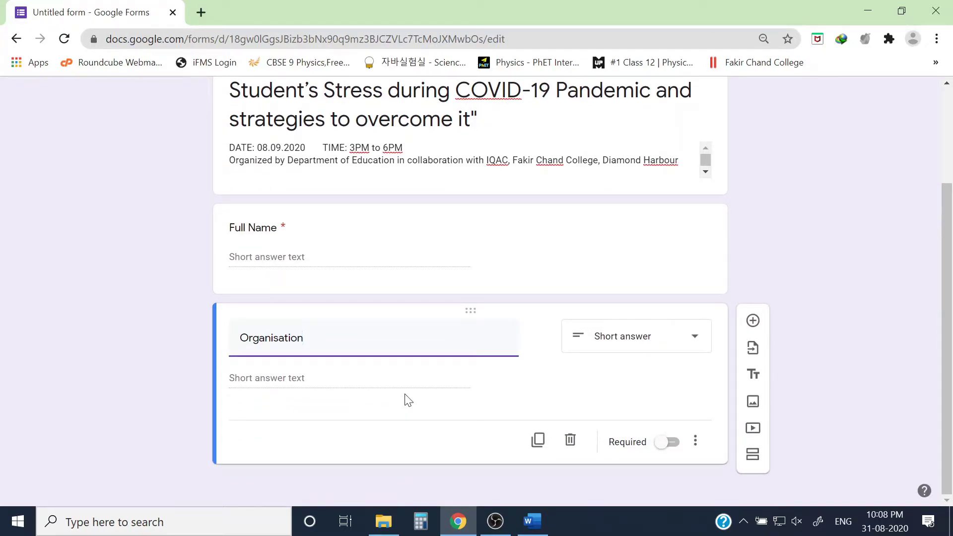
pyautogui.click(668, 441)
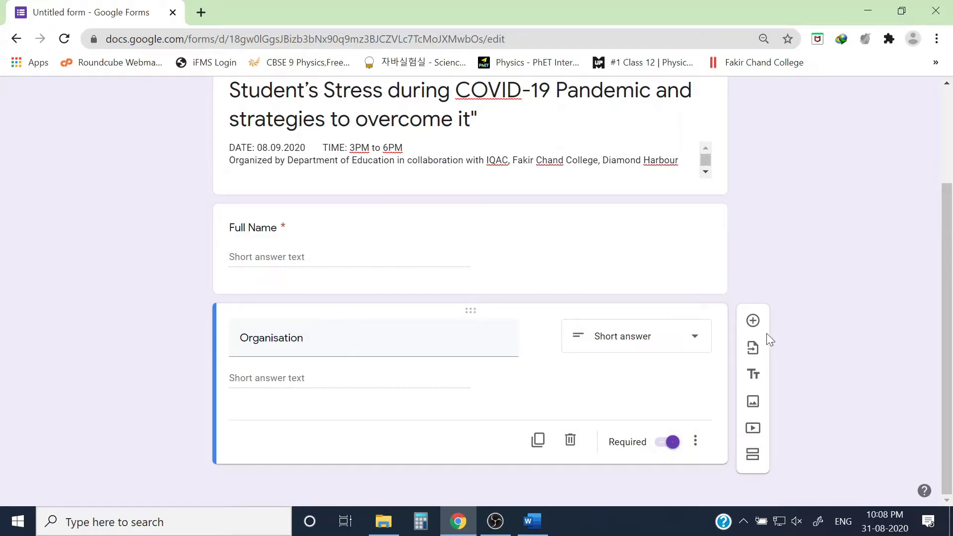
pyautogui.click(752, 321)
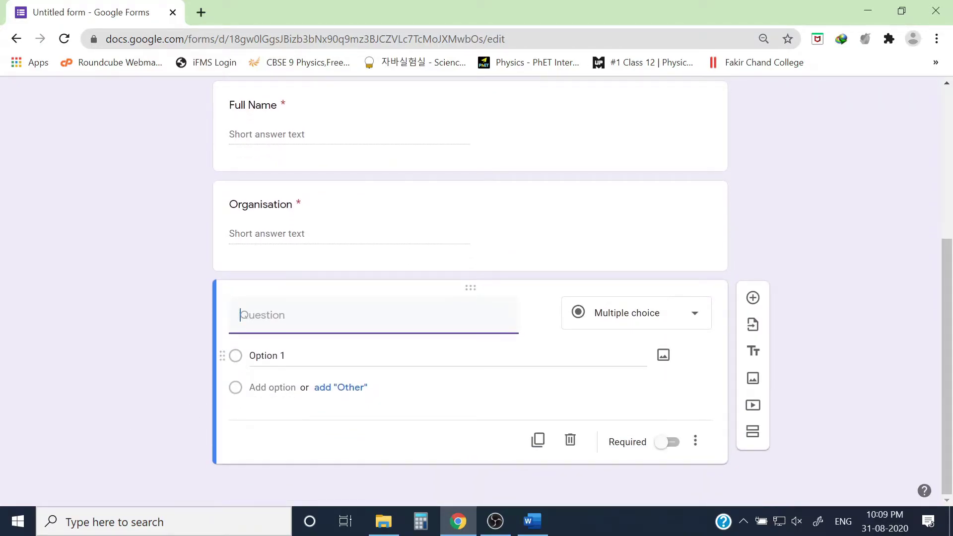
# Title the new question 'Your email ID', move it above Organisation, make it required, and remove number validation.
pyautogui.write('e')
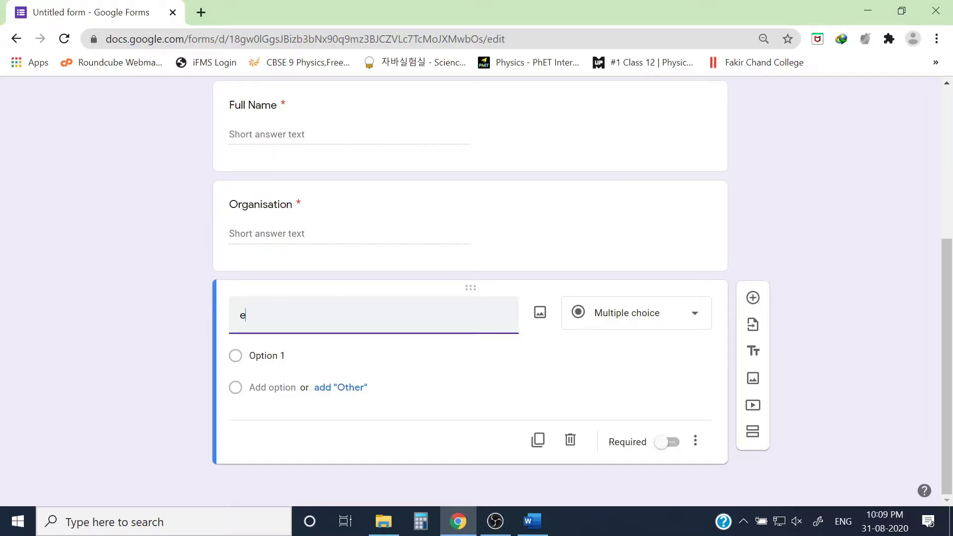
pyautogui.write('mail')
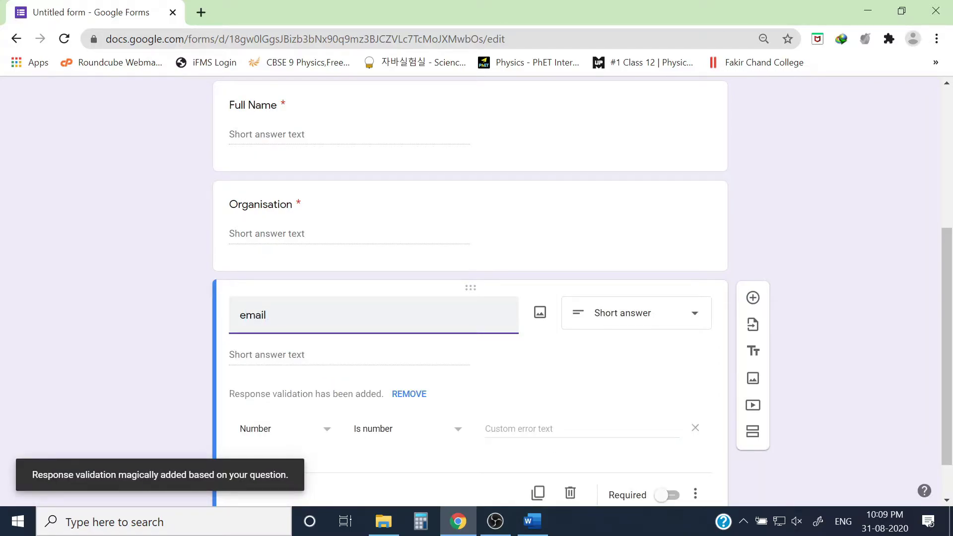
pyautogui.write(' ID')
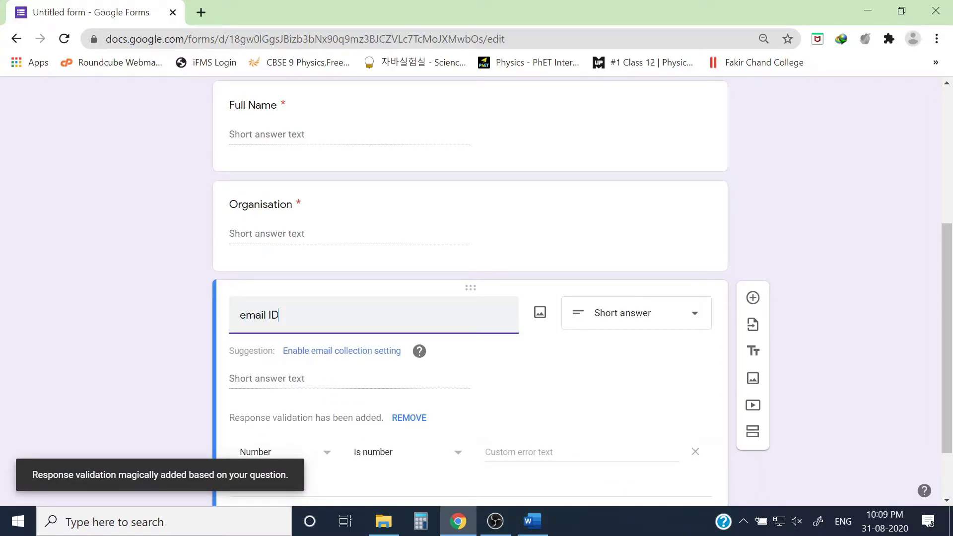
pyautogui.write('Your')
pyautogui.click(585, 356)
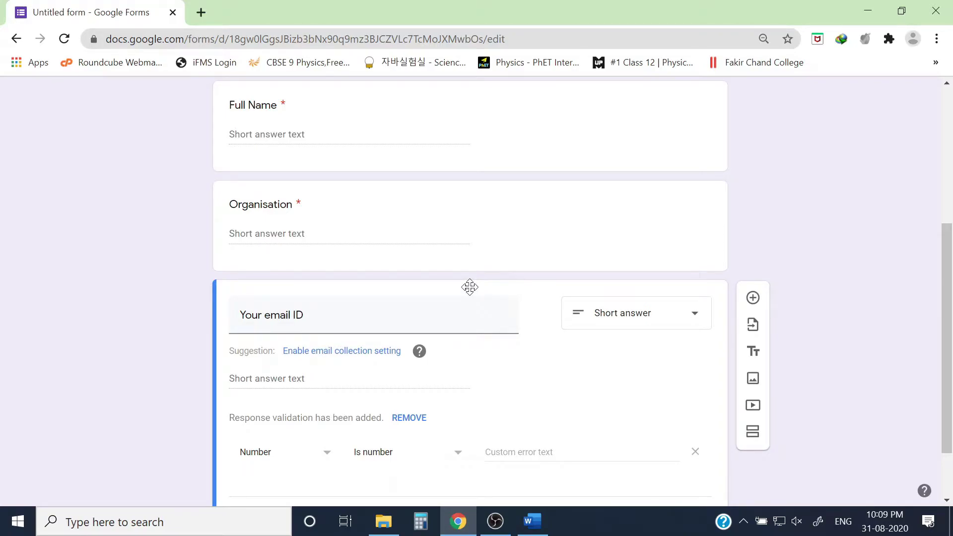
pyautogui.moveTo(469, 287); pyautogui.dragTo(463, 234)
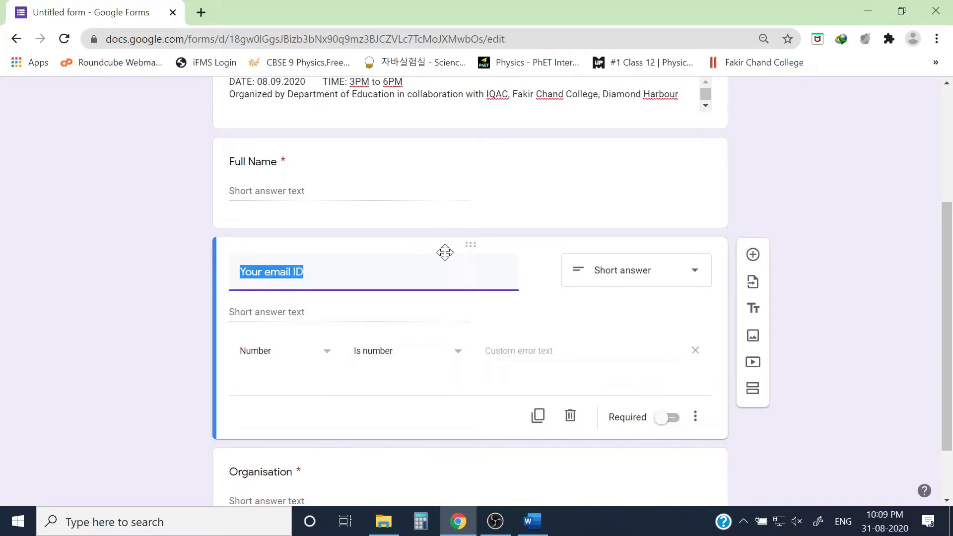
pyautogui.click(667, 419)
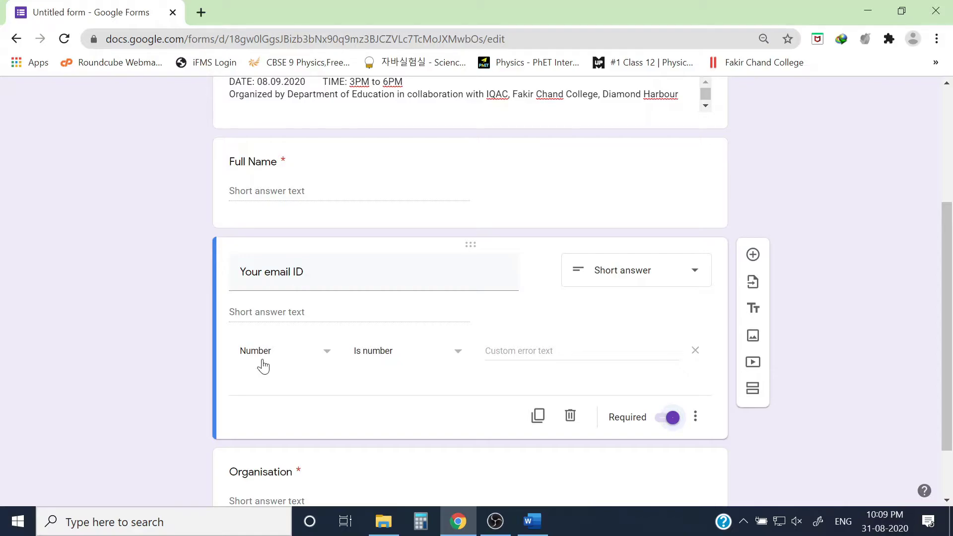
pyautogui.click(695, 351)
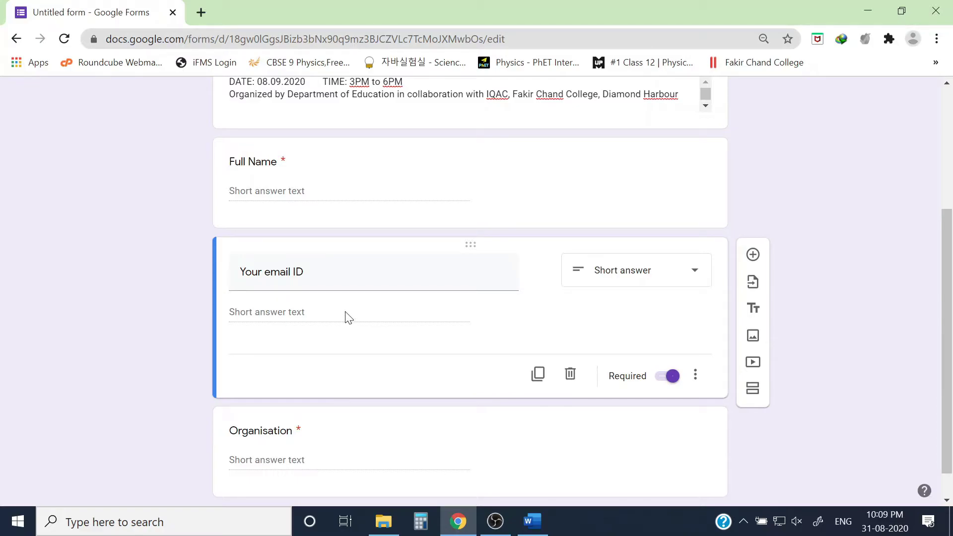
pyautogui.scroll(-1, 412, 342)
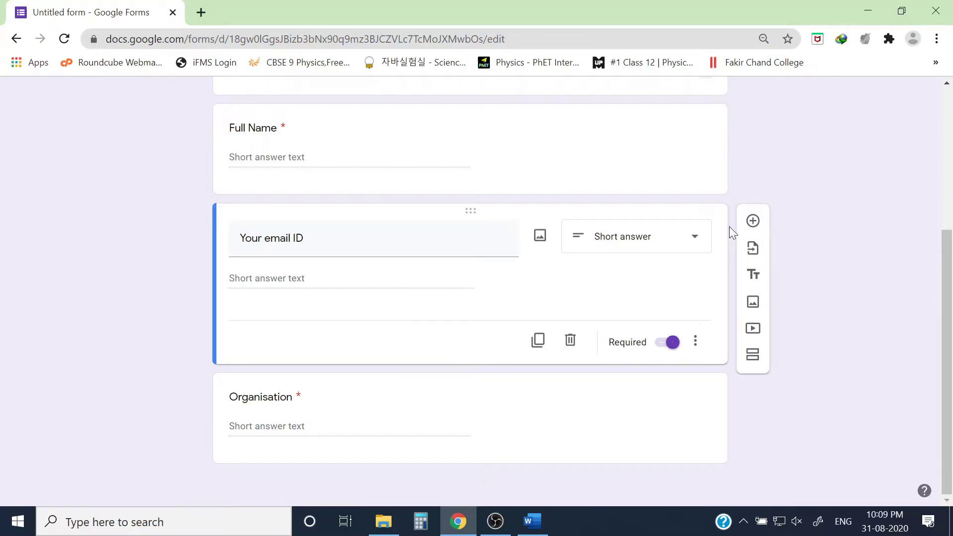
# Add a 'Mobile Number' question below the email question and remove its number validation.
pyautogui.click(752, 221)
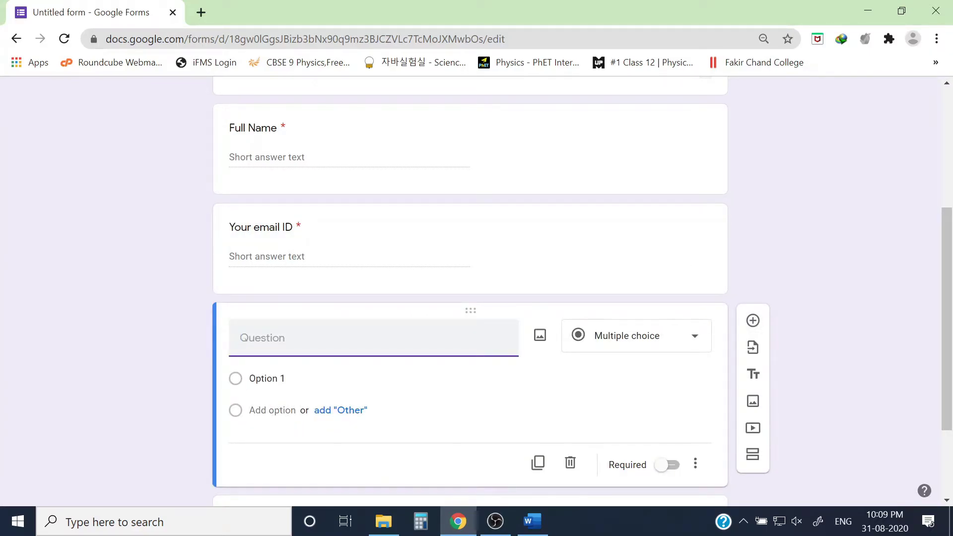
pyautogui.write('P')
pyautogui.press('BackSpace')
pyautogui.write('Mobile Number')
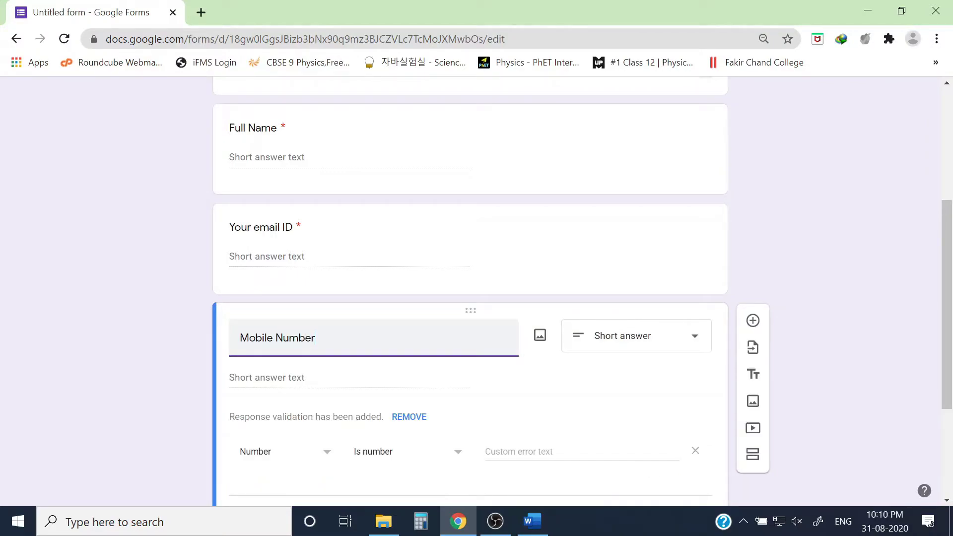
pyautogui.click(598, 385)
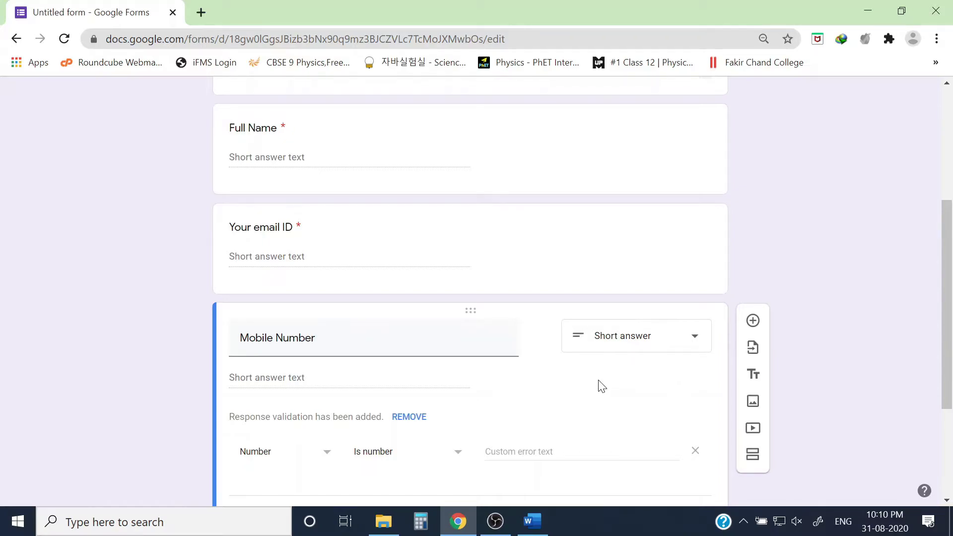
pyautogui.scroll(-1, 601, 386)
pyautogui.click(696, 375)
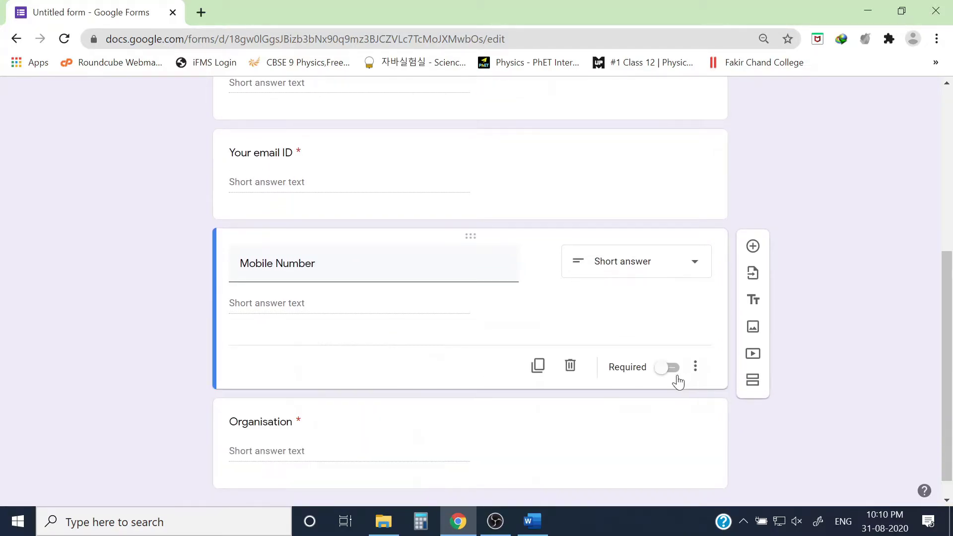
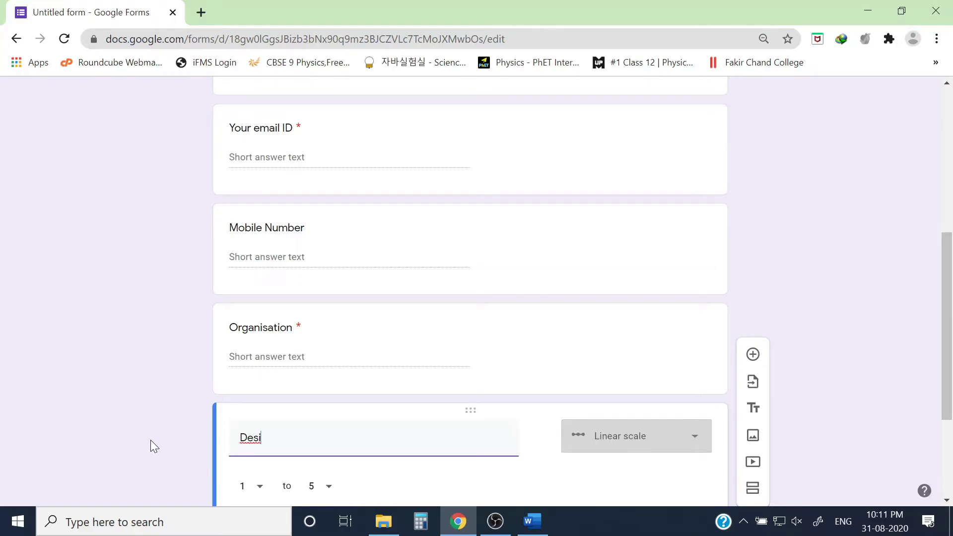
# Finish the Designation question title and make it a Multiple choice question.
pyautogui.write('gnation')
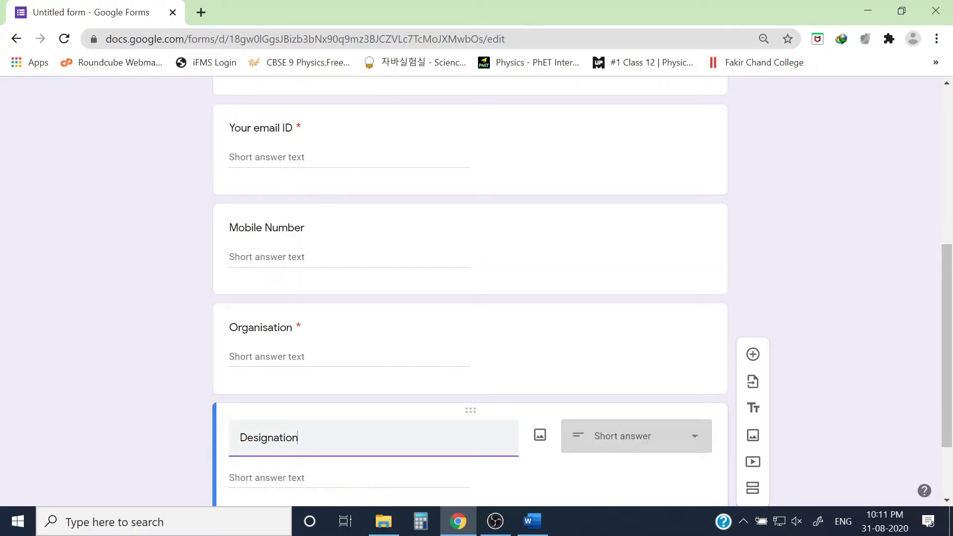
pyautogui.write('Y')
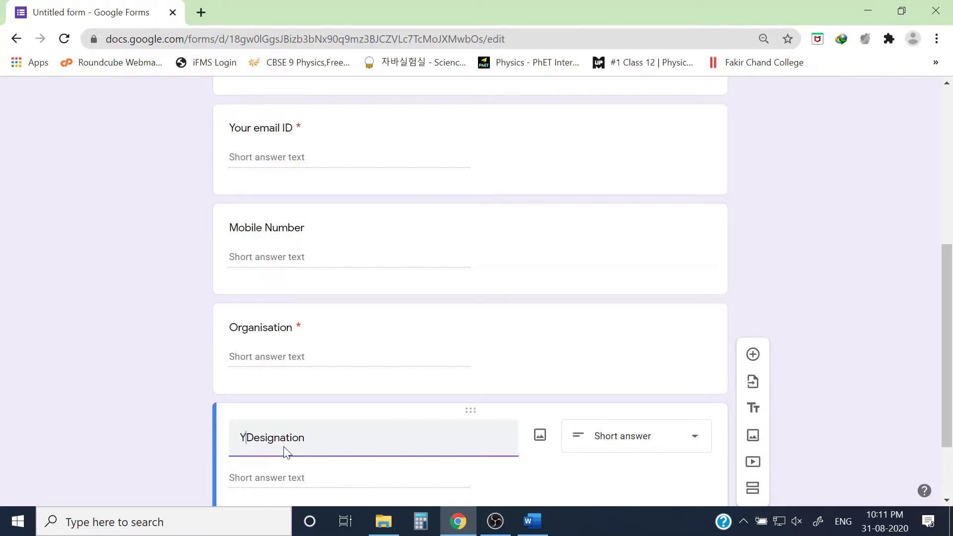
pyautogui.write('our')
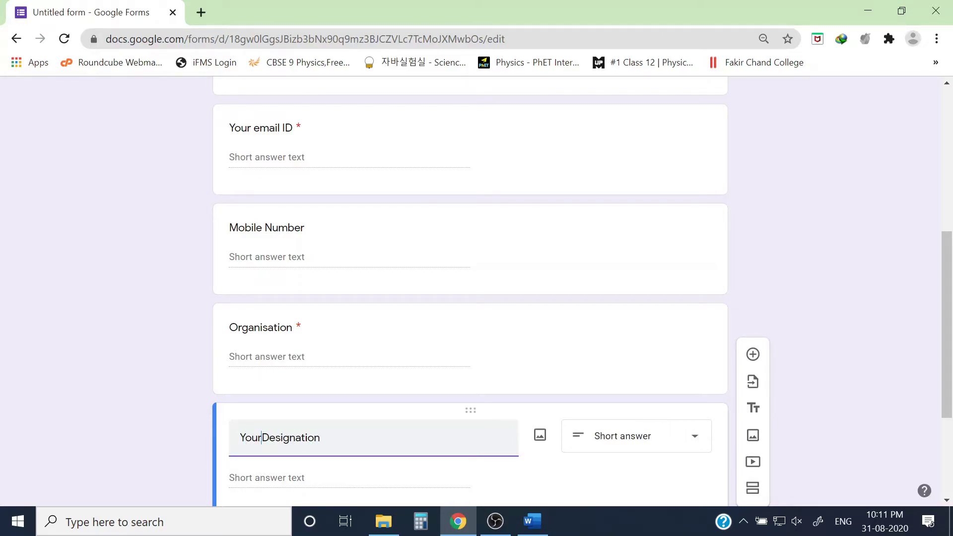
pyautogui.click(602, 472)
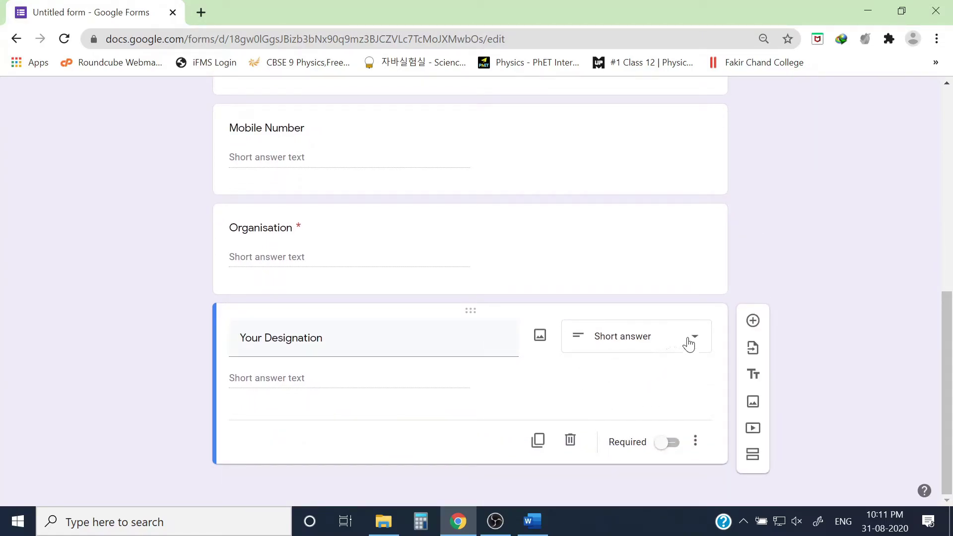
pyautogui.click(691, 341)
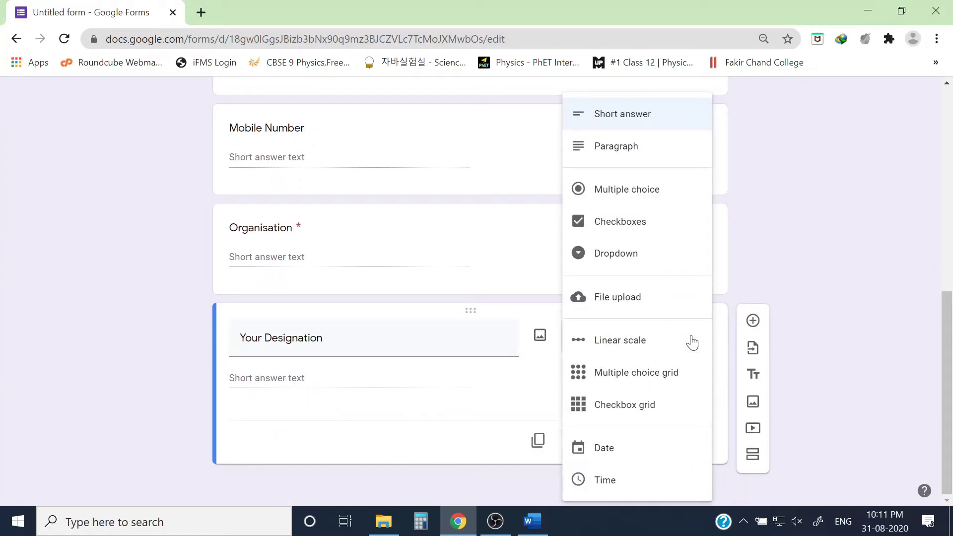
pyautogui.click(626, 189)
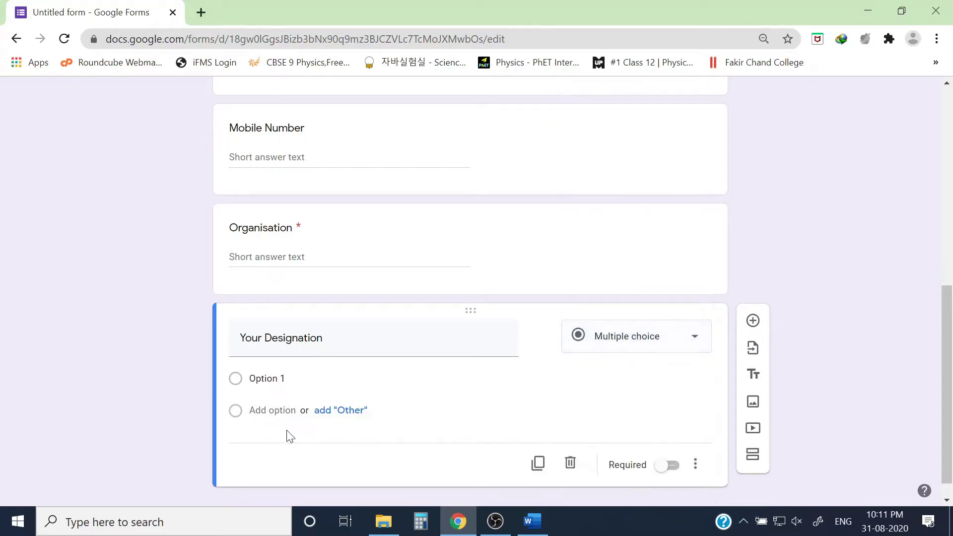
# Add choices Student, Research Scholar, Assistant Professor, Associate Professor, Professor, and an Other option.
pyautogui.write('St')
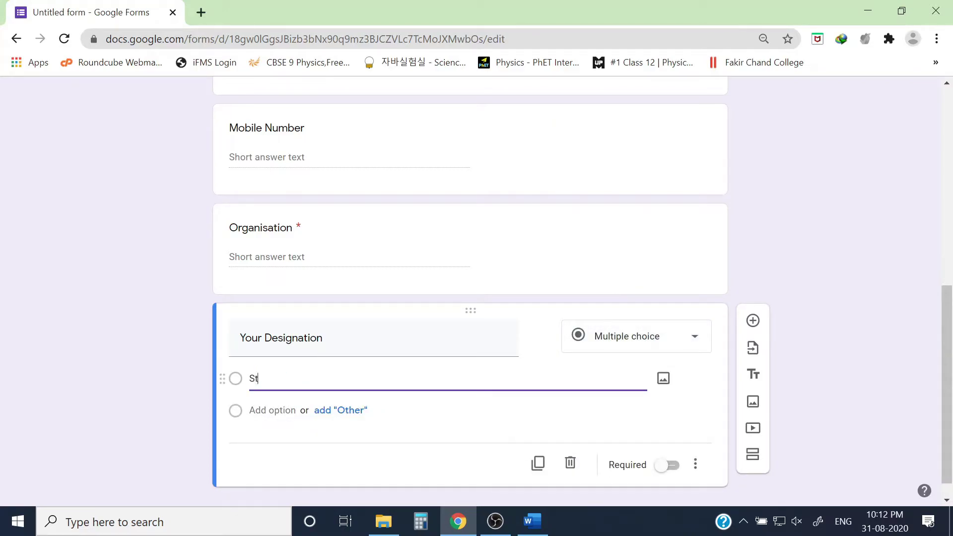
pyautogui.write('udent')
pyautogui.click(324, 411)
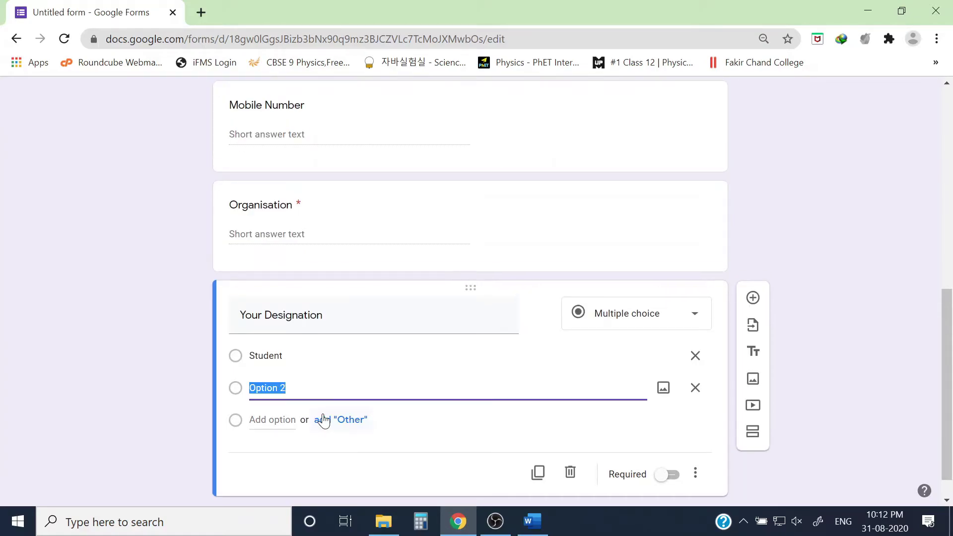
pyautogui.write('Research Scholar')
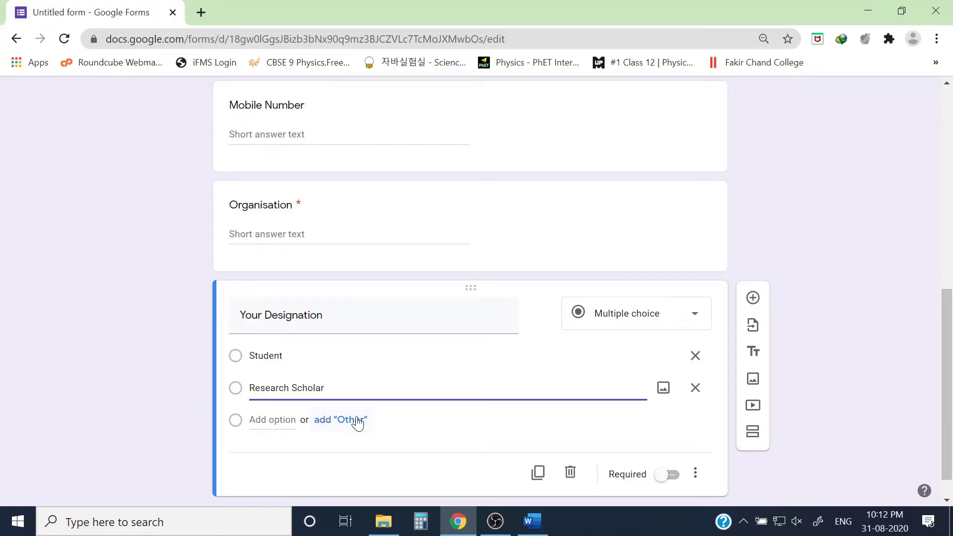
pyautogui.click(253, 419)
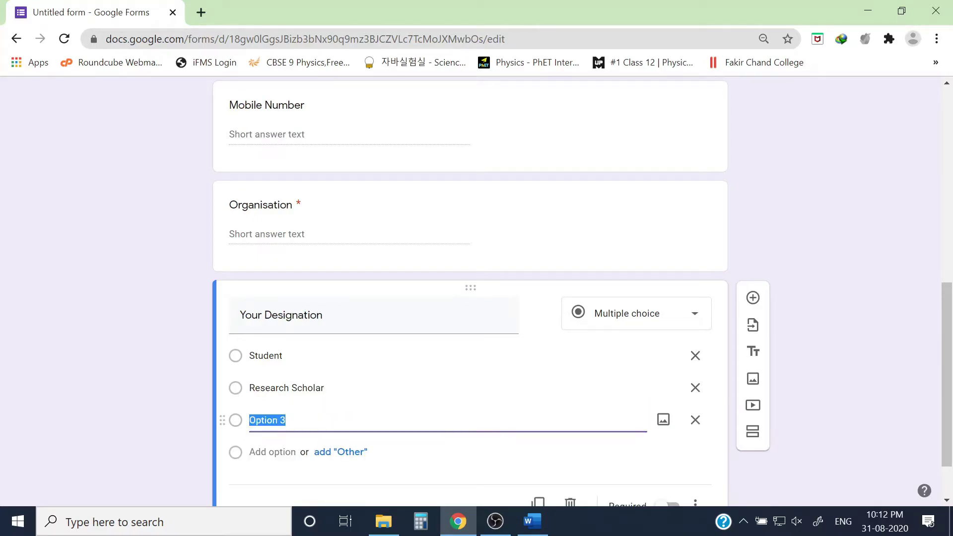
pyautogui.write('Assistant Profess')
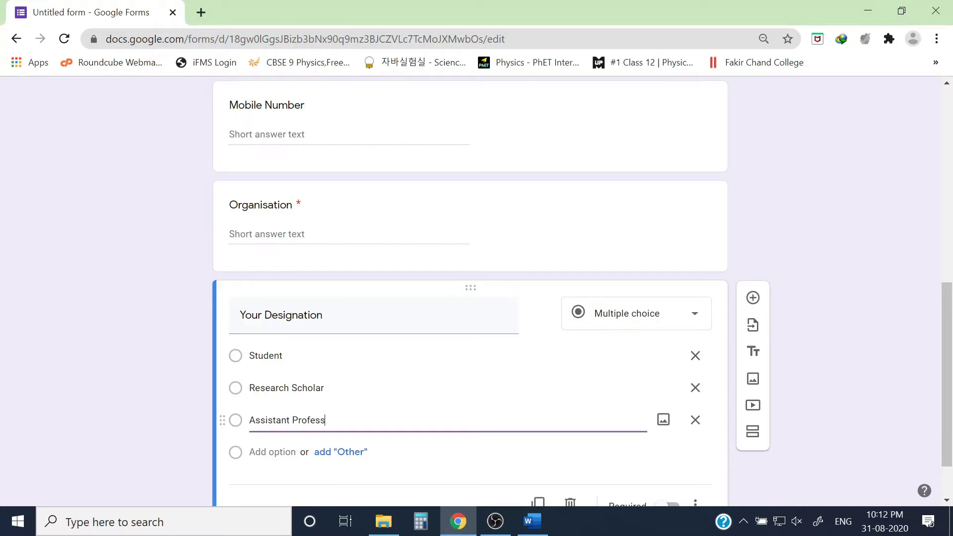
pyautogui.write('or')
pyautogui.press('Return')
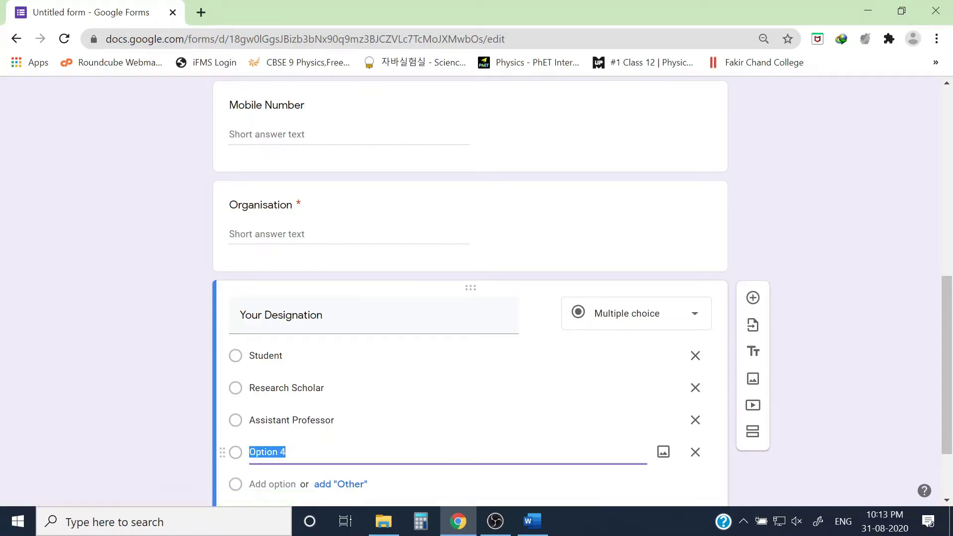
pyautogui.write('Associate')
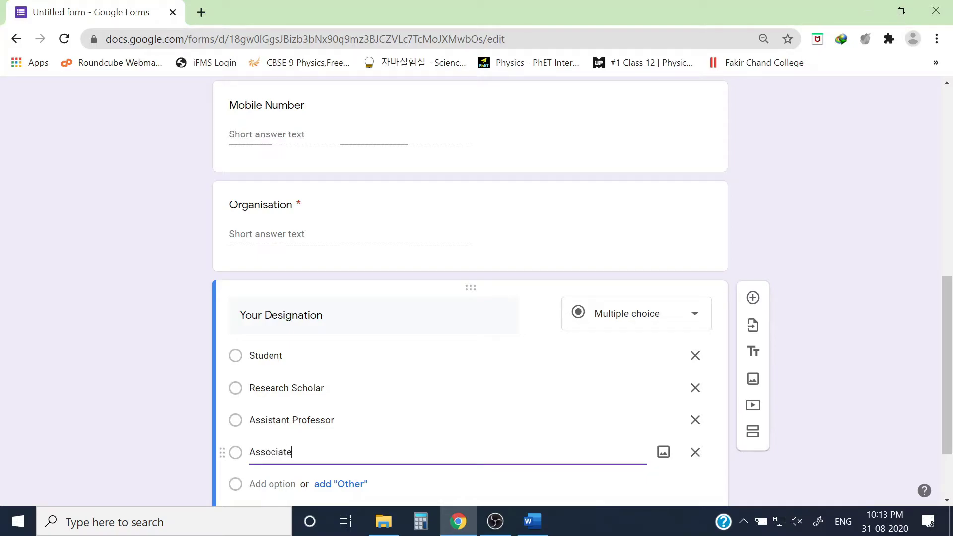
pyautogui.write(' Professor')
pyautogui.press('Return')
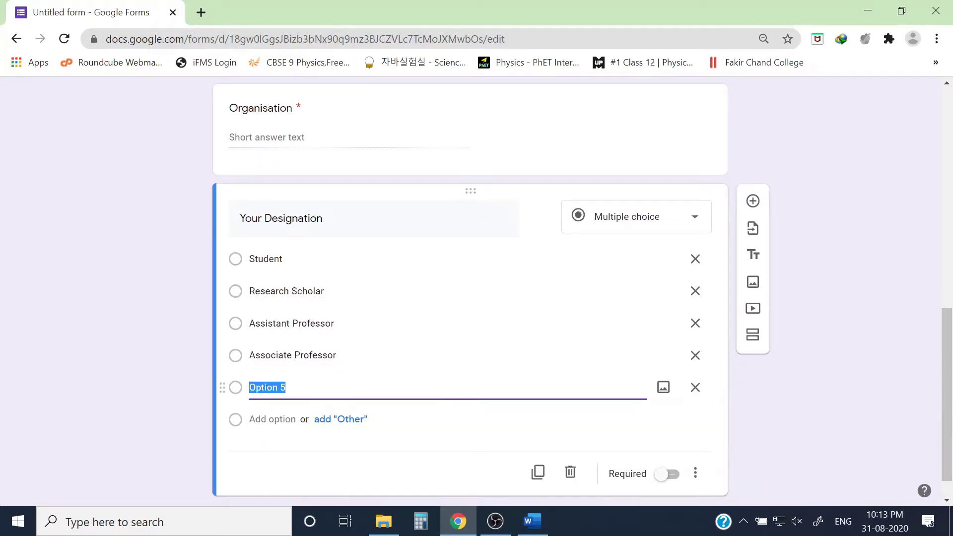
pyautogui.write('Professor')
pyautogui.press('Return')
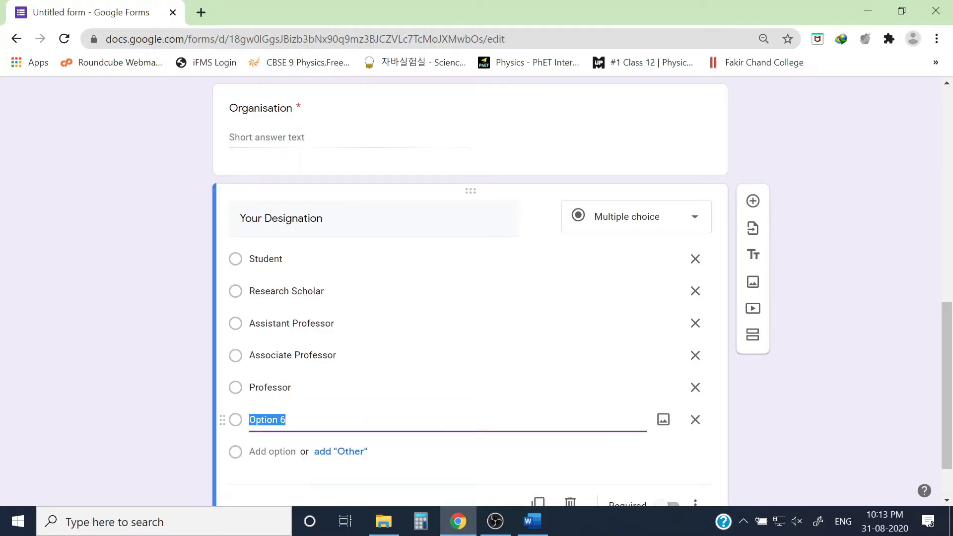
pyautogui.write('Other')
pyautogui.write('s')
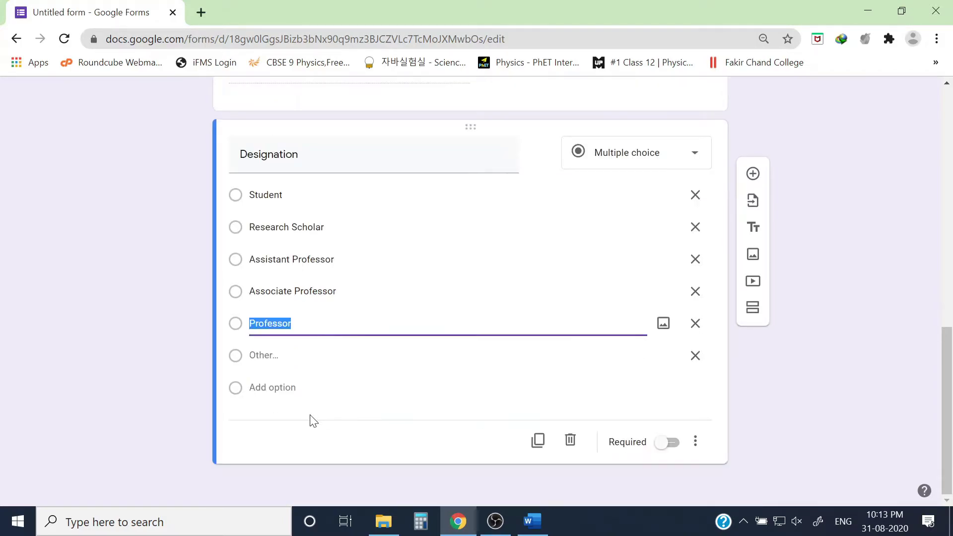
pyautogui.click(309, 422)
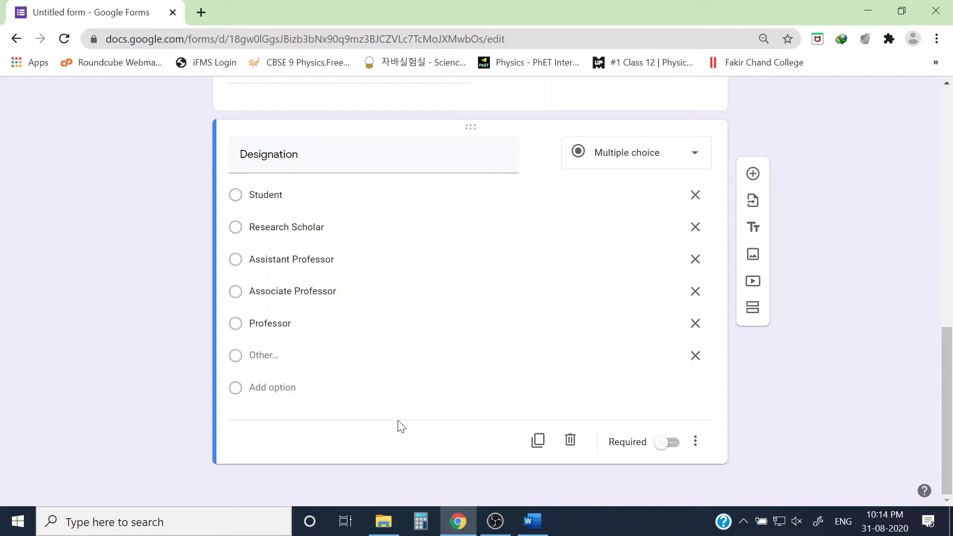
# Title the new paragraph question 'Address' and scroll through the form to review it.
pyautogui.write('A')
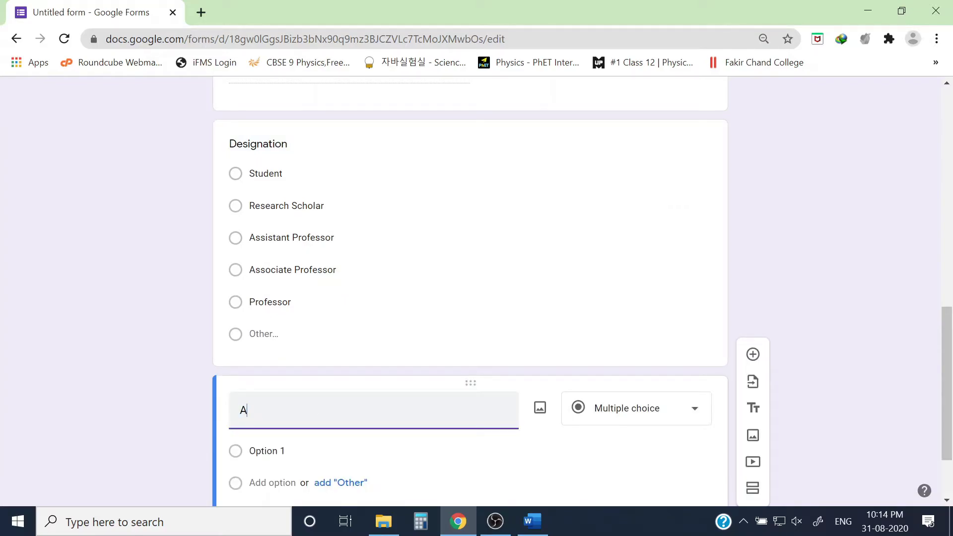
pyautogui.write('ddress')
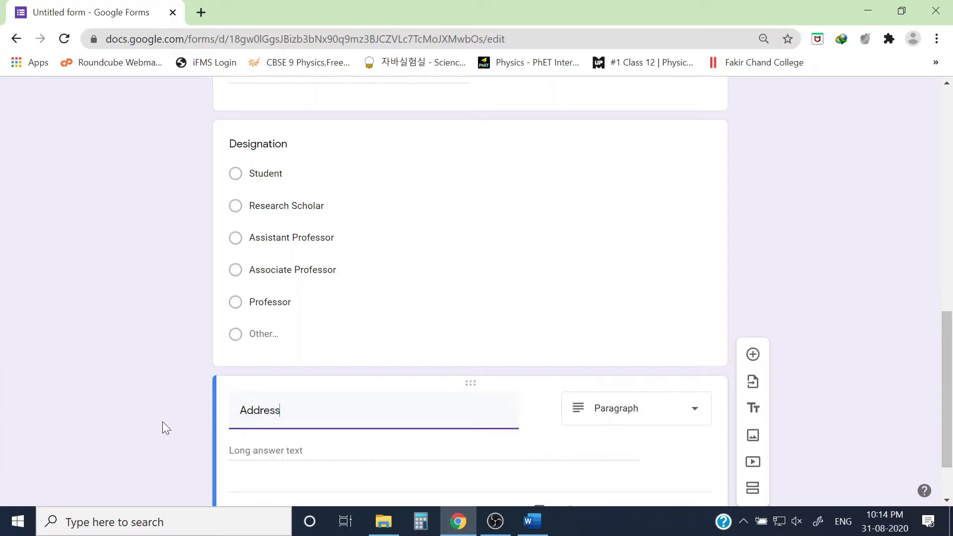
pyautogui.click(188, 429)
pyautogui.scroll(-1, 434, 431)
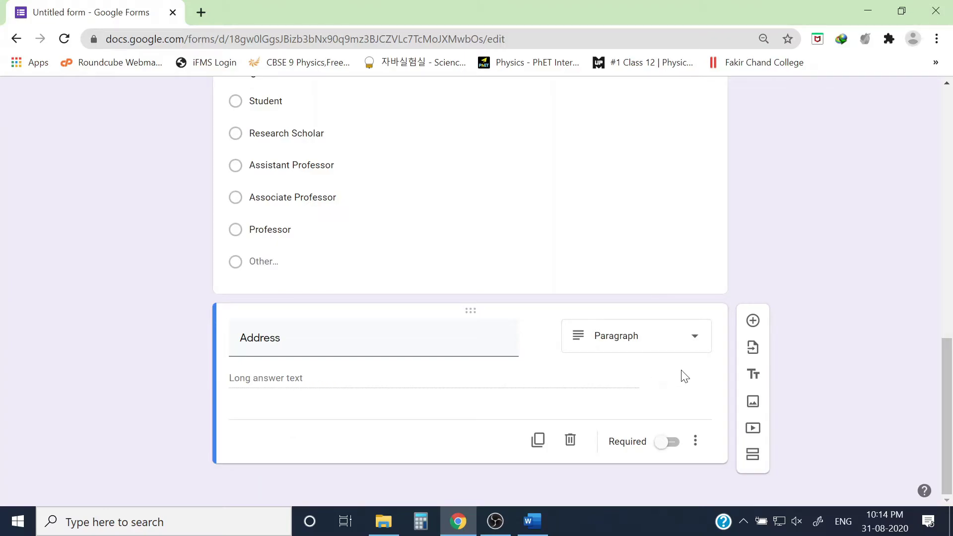
pyautogui.scroll(5, 553, 341)
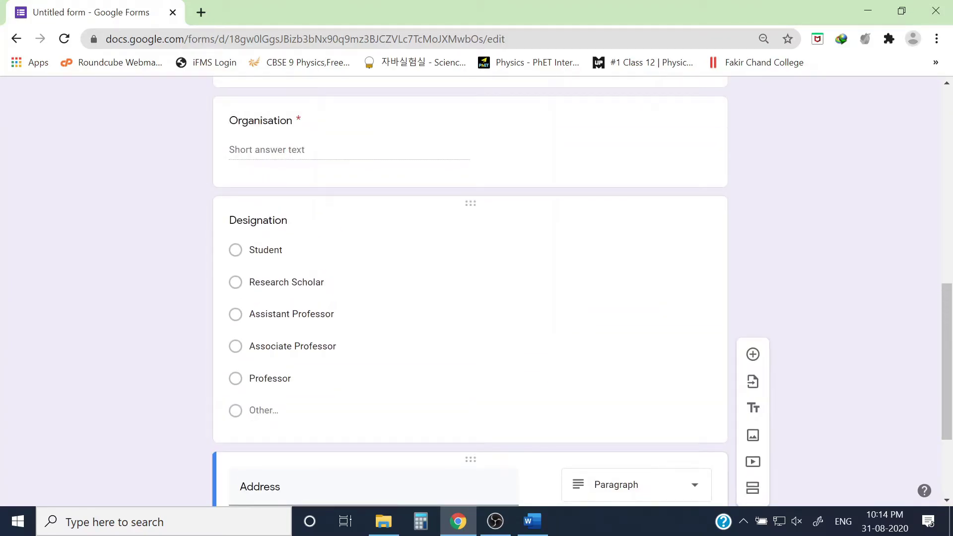
pyautogui.scroll(5, 576, 392)
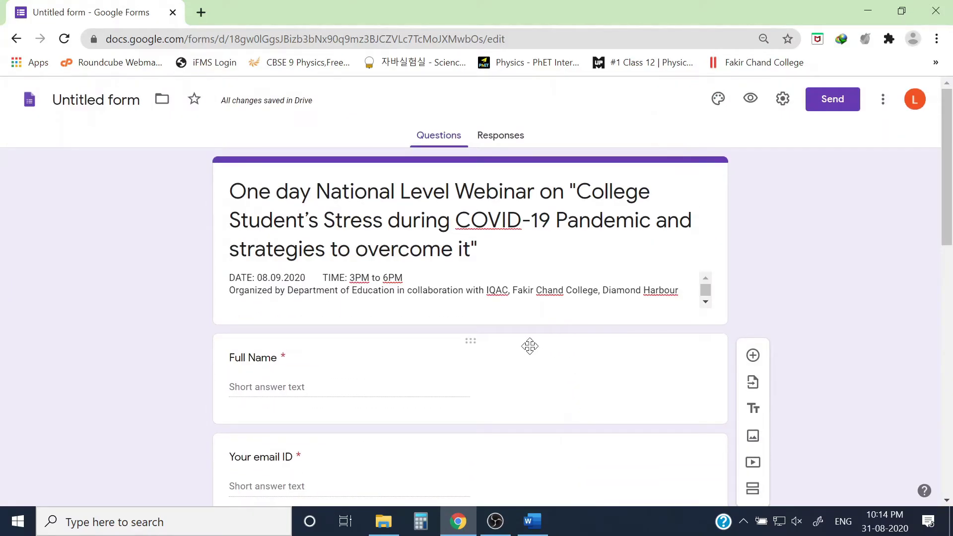
pyautogui.scroll(-3, 547, 361)
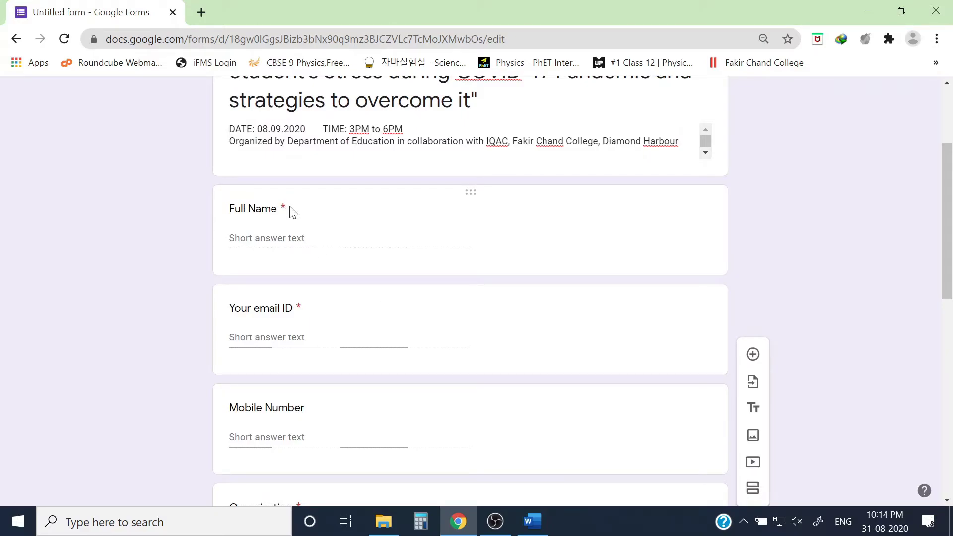
pyautogui.scroll(-3, 281, 213)
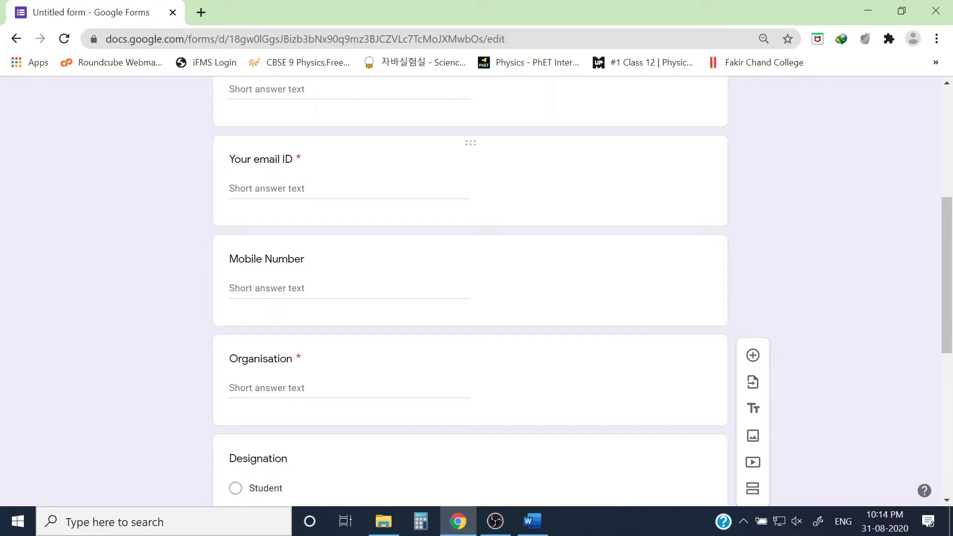
pyautogui.scroll(-3, 297, 164)
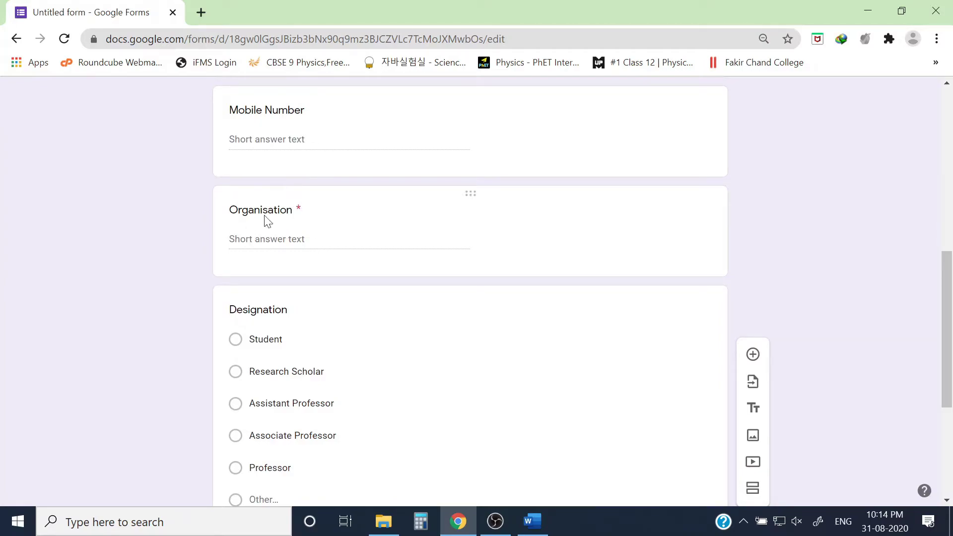
pyautogui.scroll(-3, 293, 238)
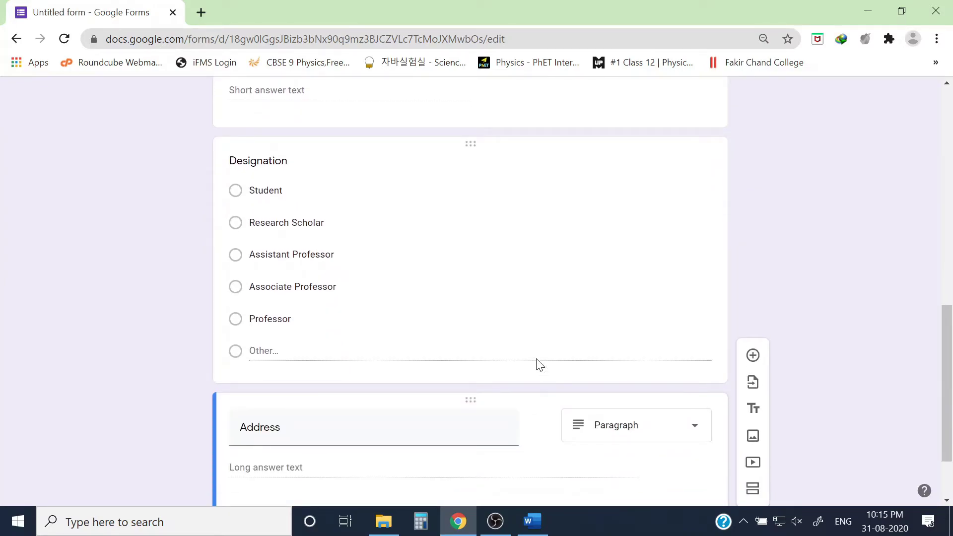
# Switch on Required for the Designation question and the Address question.
pyautogui.click(408, 159)
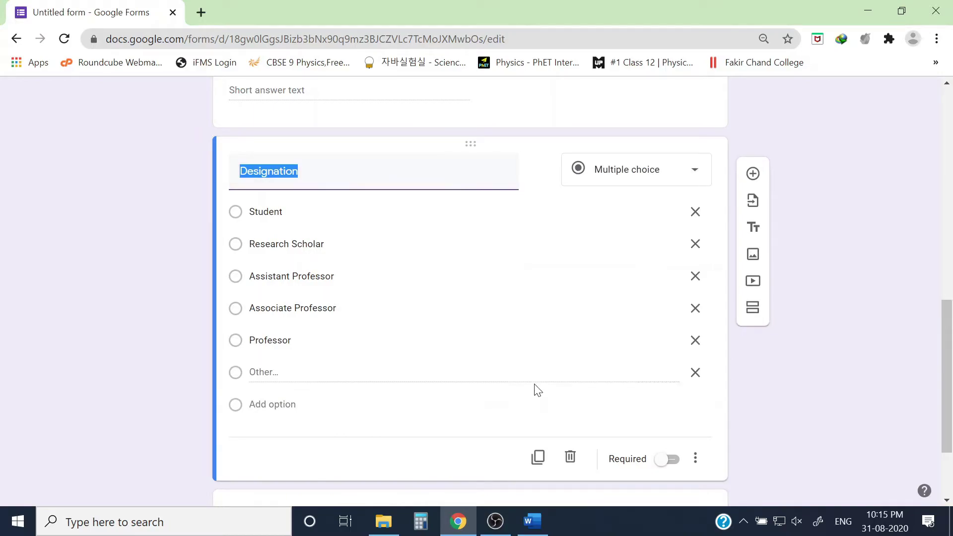
pyautogui.click(670, 460)
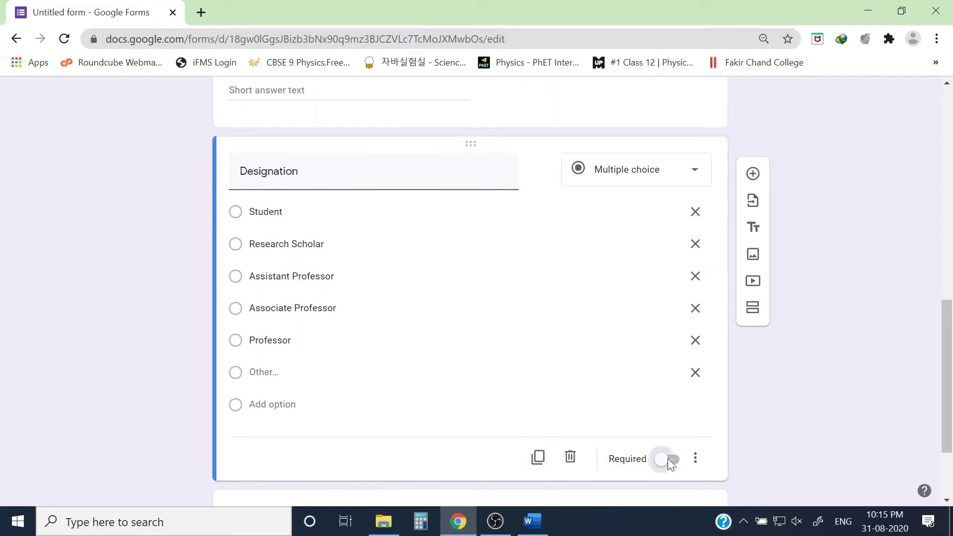
pyautogui.scroll(-3, 444, 382)
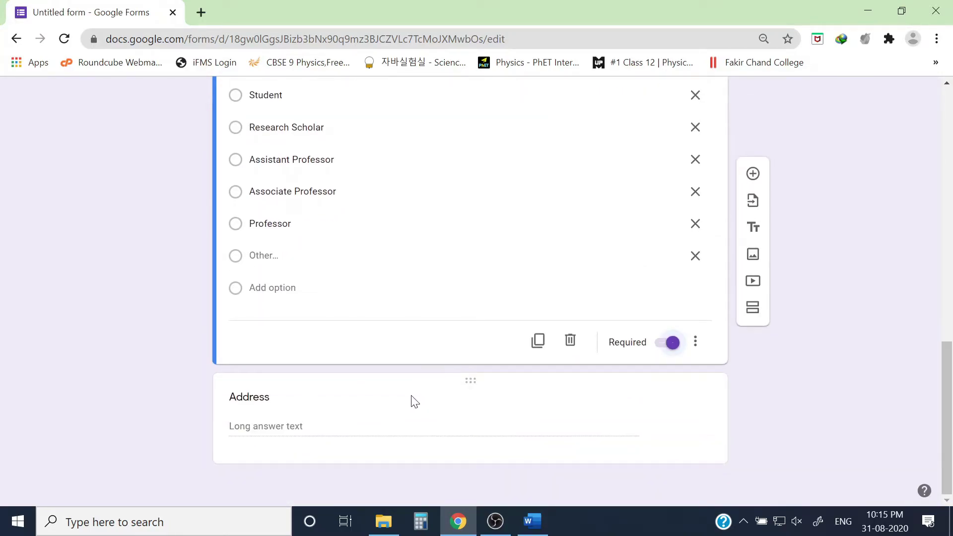
pyautogui.click(387, 393)
pyautogui.click(664, 442)
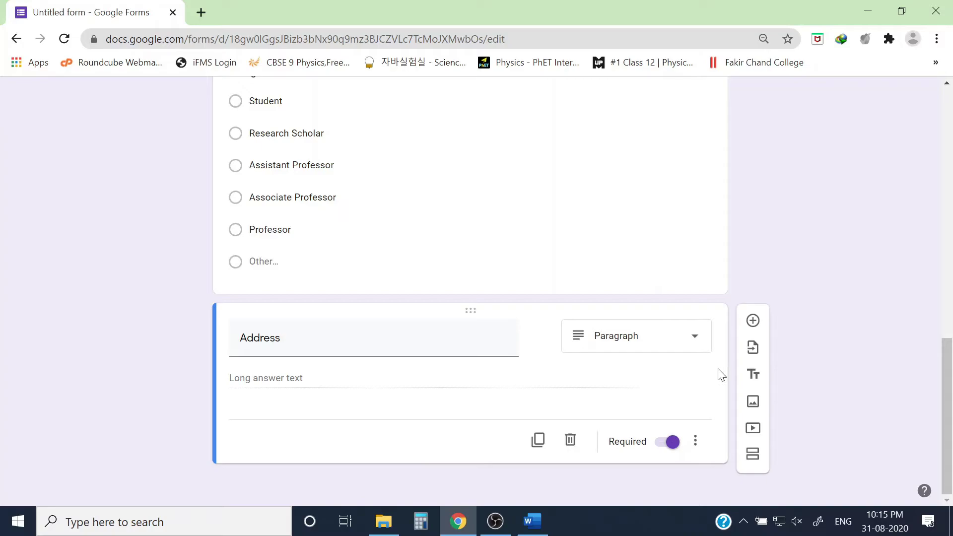
pyautogui.scroll(10, 799, 368)
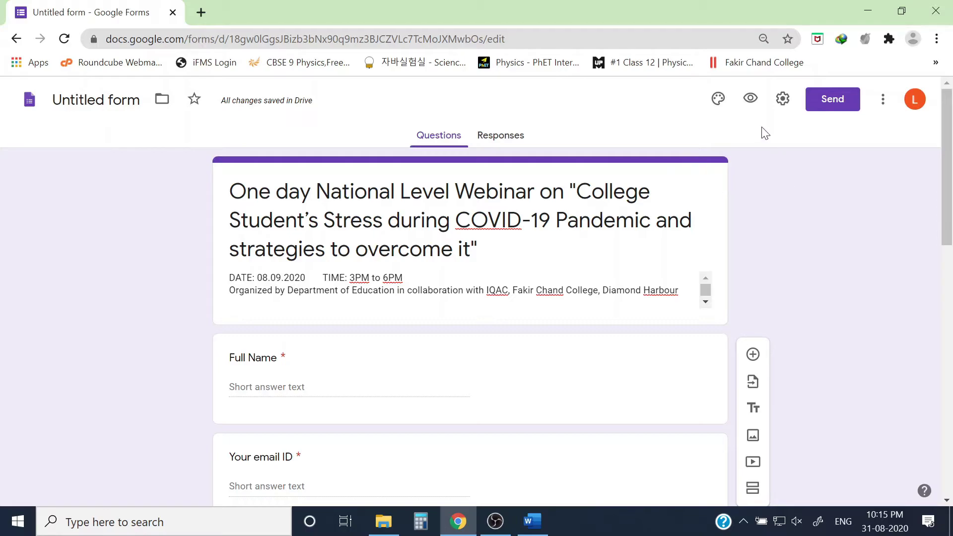
# Preview the webinar form as respondents see it, scroll through every question, then return to the editor.
pyautogui.click(750, 99)
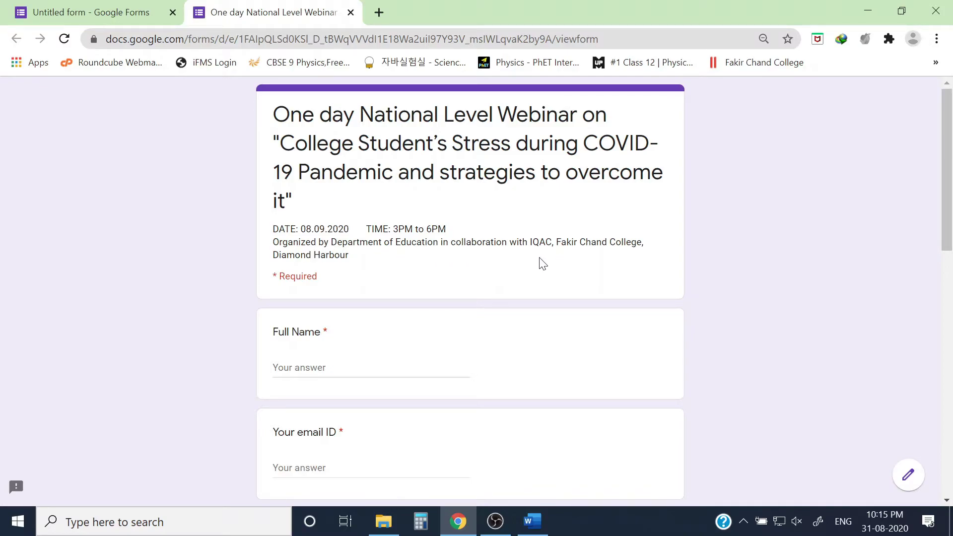
pyautogui.scroll(-3, 337, 285)
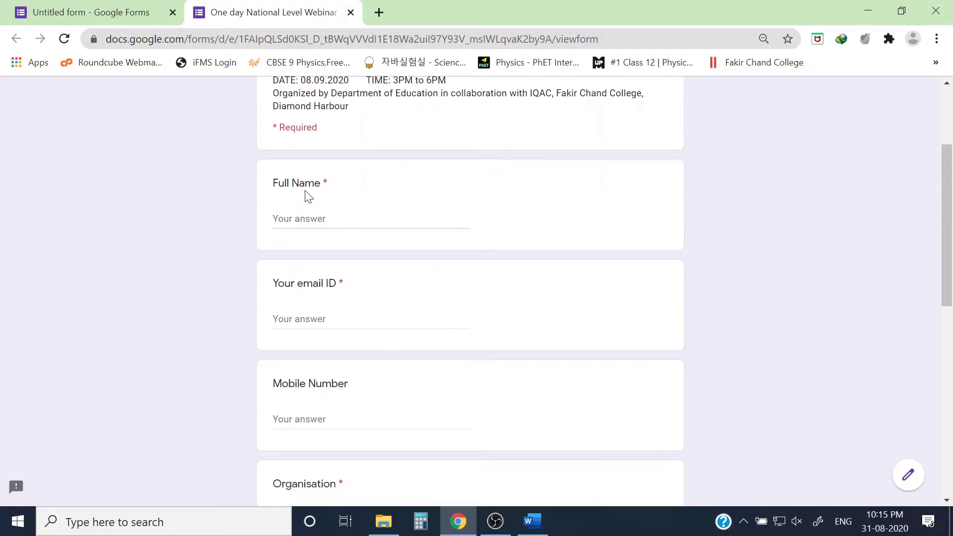
pyautogui.scroll(-3, 372, 210)
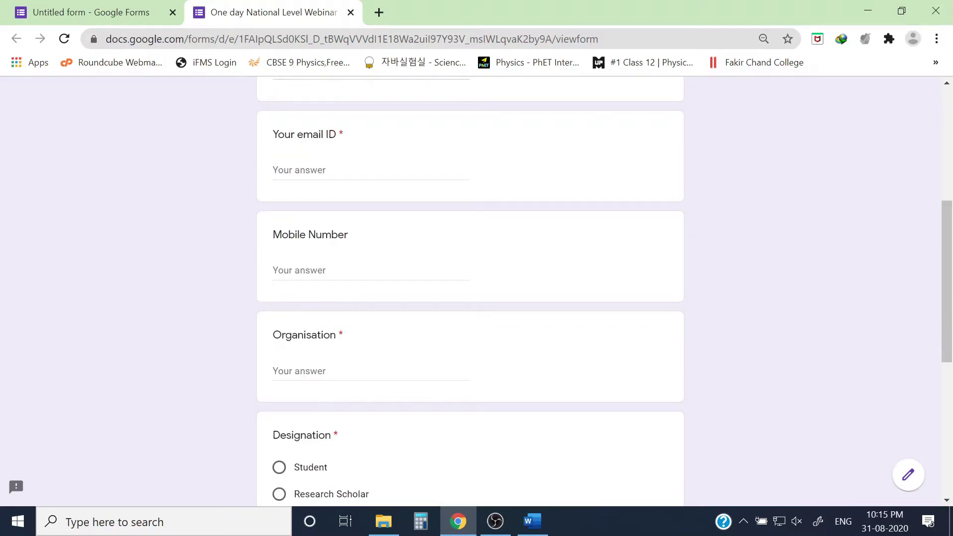
pyautogui.scroll(-3, 470, 290)
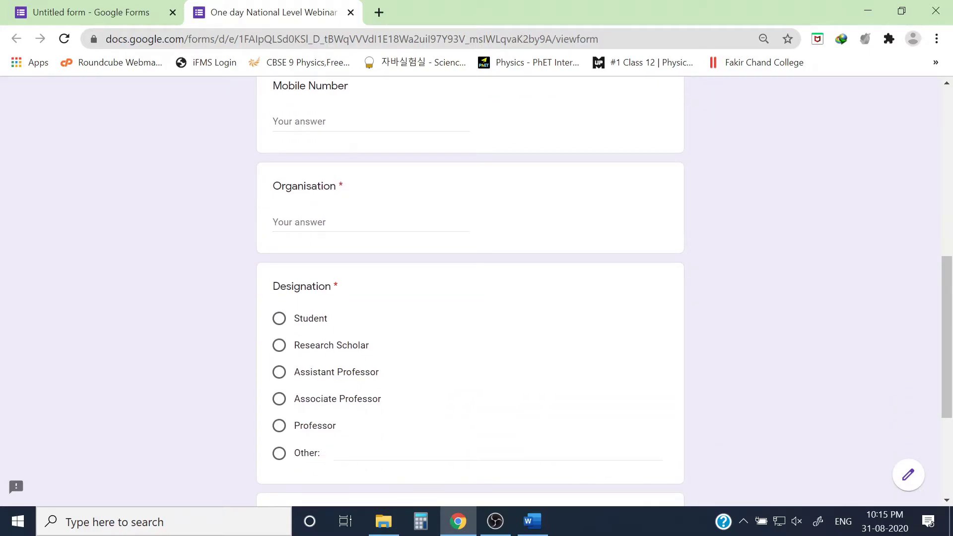
pyautogui.scroll(-4, 304, 237)
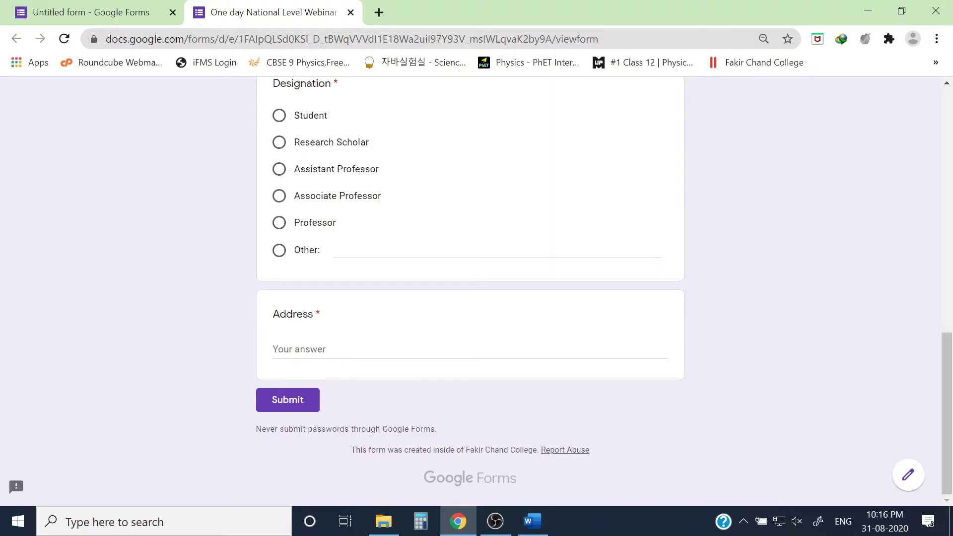
pyautogui.scroll(8, 331, 395)
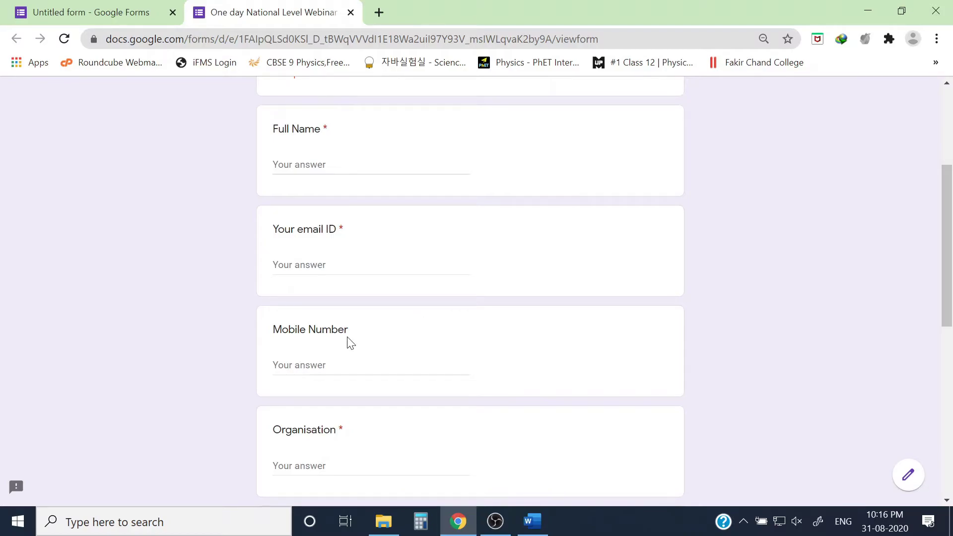
pyautogui.scroll(-4, 349, 341)
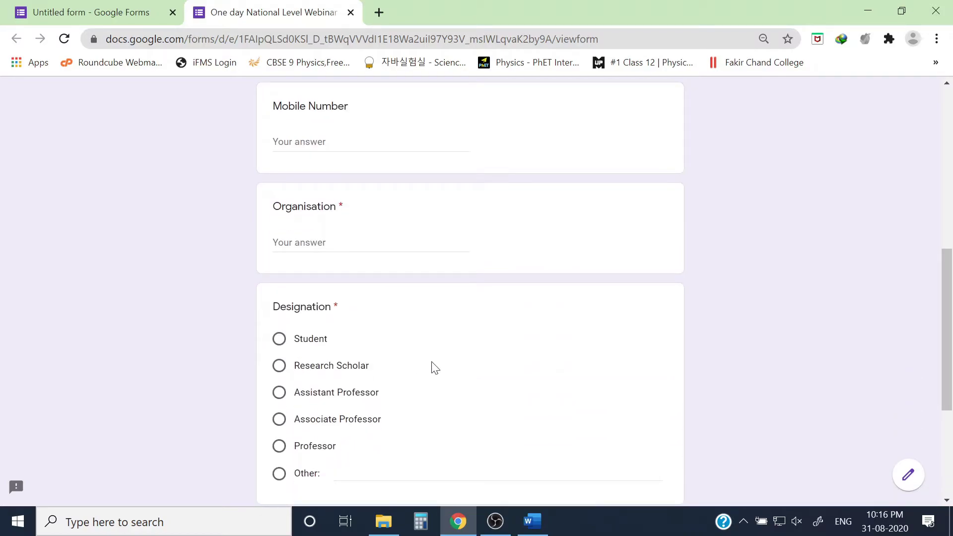
pyautogui.scroll(6, 436, 410)
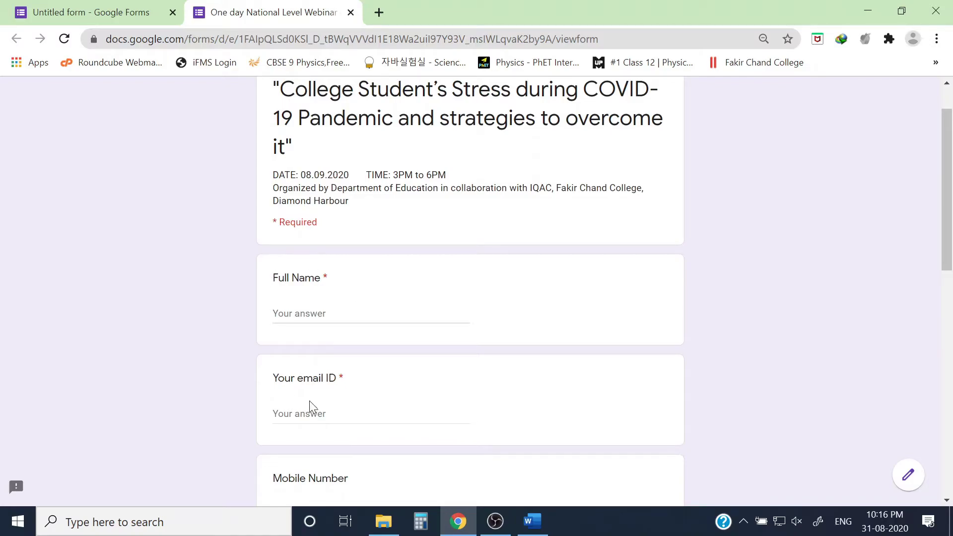
pyautogui.scroll(1, 309, 401)
pyautogui.hotkey('ctrl', 'shift', 'Tab')
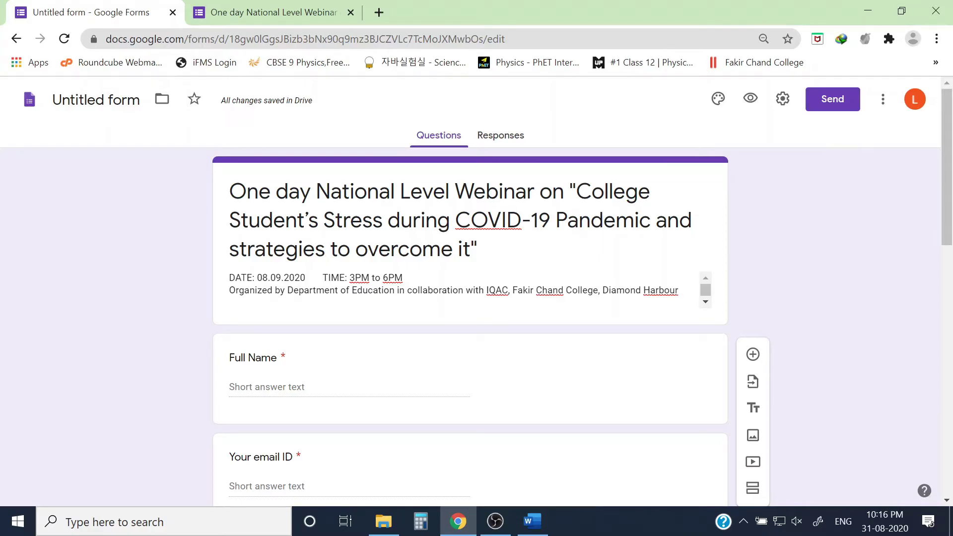
# Change the theme colour from purple to deep orange, giving a pale peach background.
pyautogui.click(718, 98)
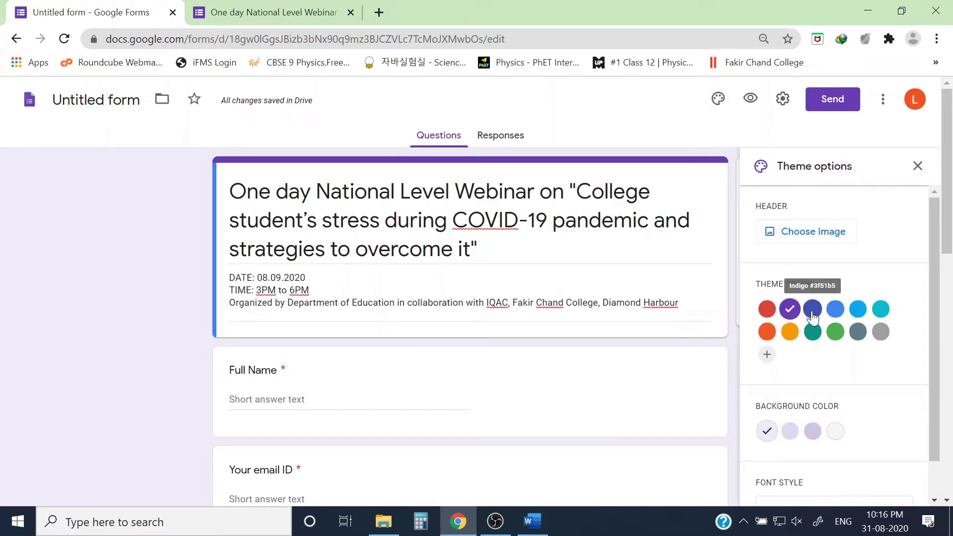
pyautogui.click(767, 331)
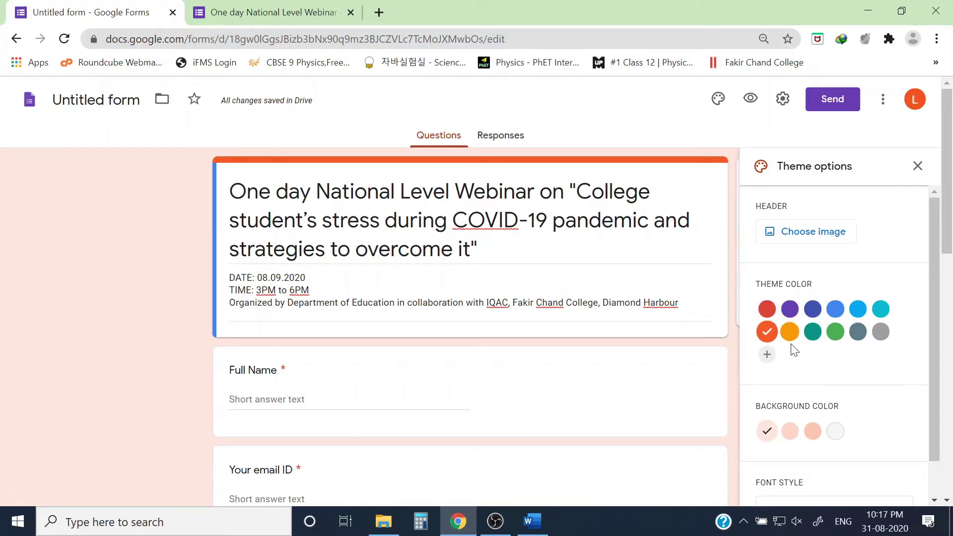
pyautogui.scroll(-1, 794, 397)
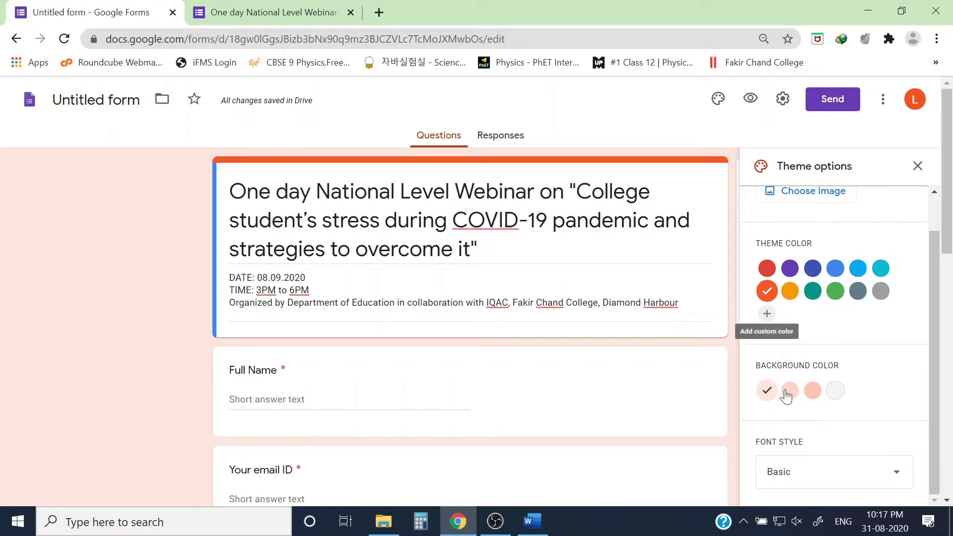
pyautogui.scroll(-5, 798, 393)
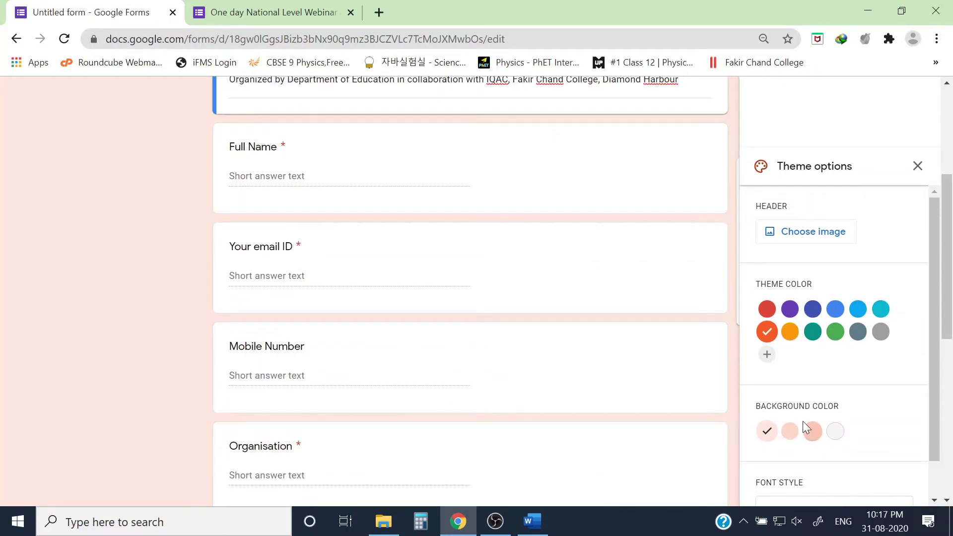
pyautogui.scroll(5, 785, 255)
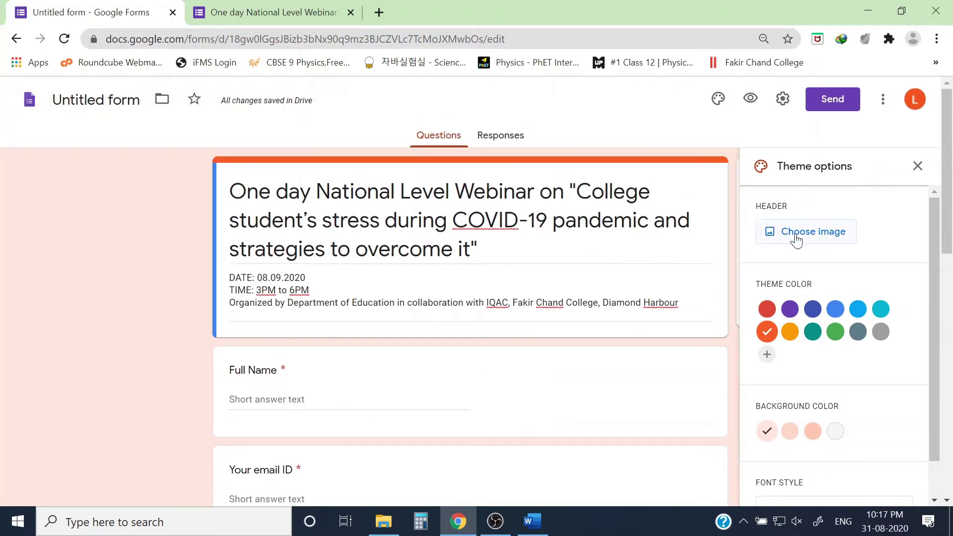
# Insert the bookshelf illustration as the form's header image.
pyautogui.click(796, 232)
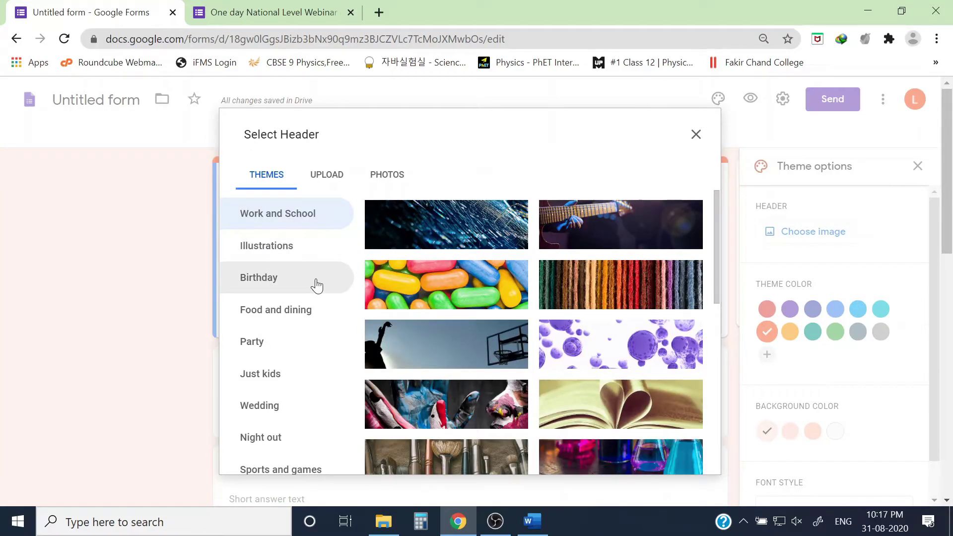
pyautogui.scroll(-3, 493, 348)
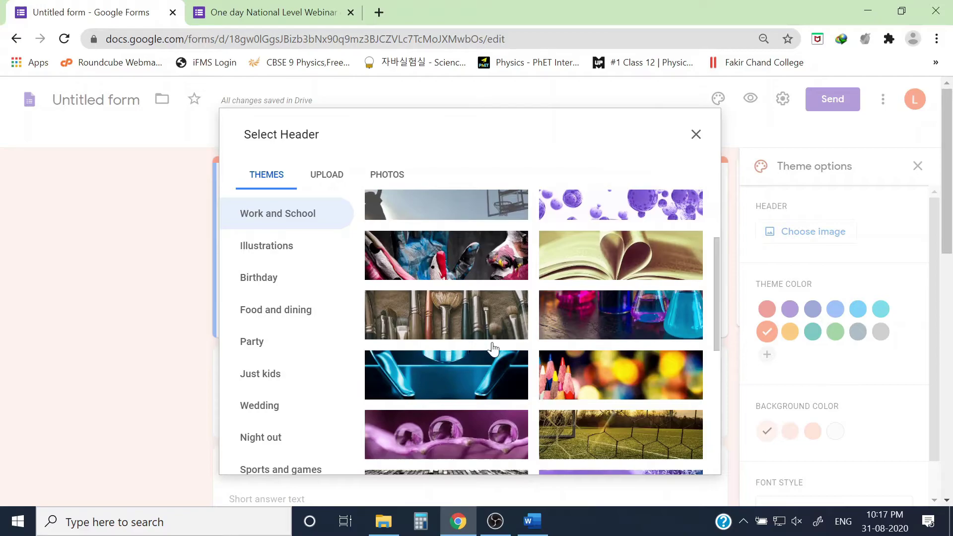
pyautogui.scroll(-4, 493, 349)
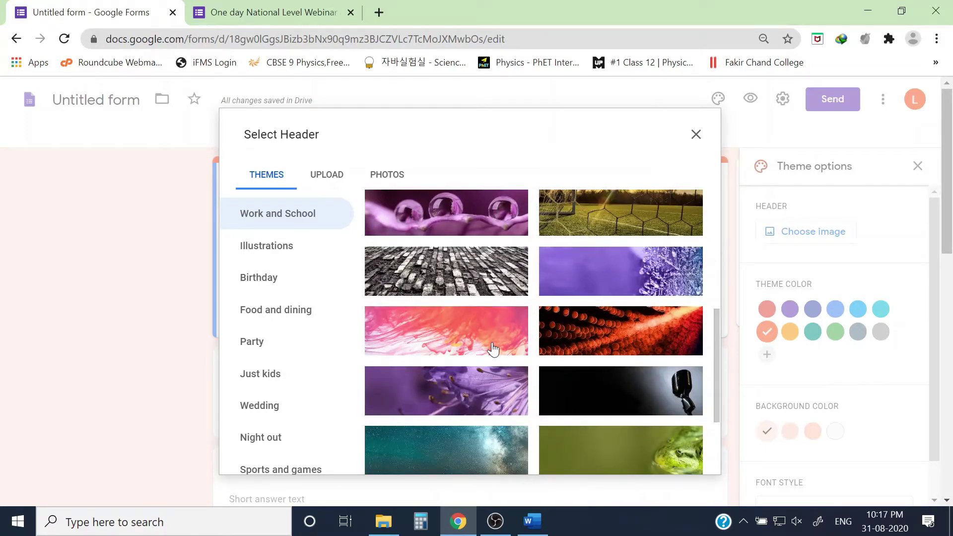
pyautogui.scroll(-8, 493, 349)
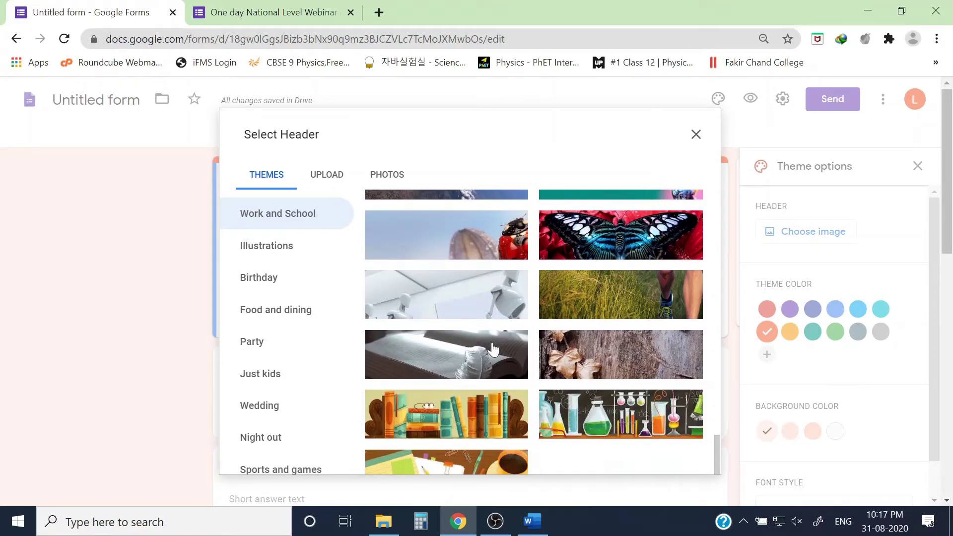
pyautogui.click(478, 410)
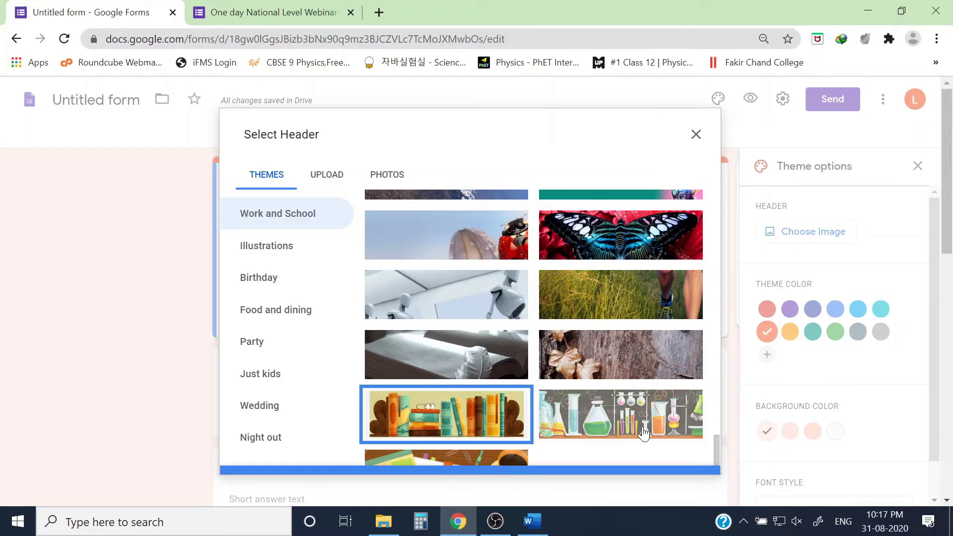
pyautogui.click(680, 455)
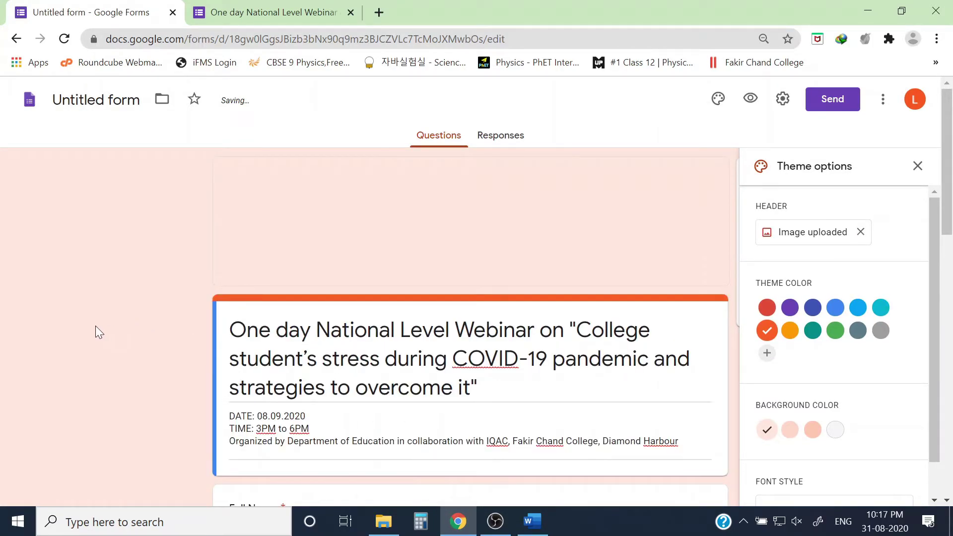
pyautogui.click(917, 166)
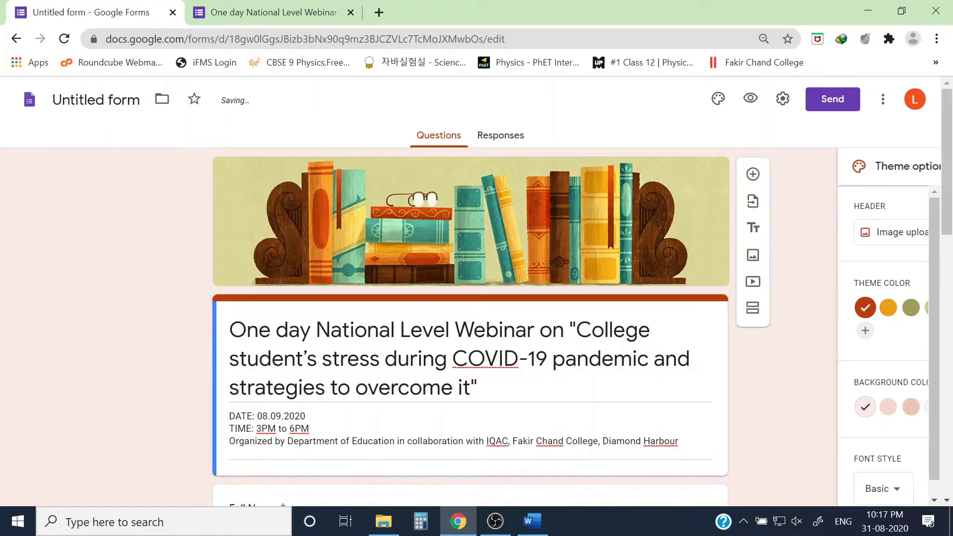
# Check the new header in a fresh respondent preview, closing the old preview, then return to editing.
pyautogui.click(749, 99)
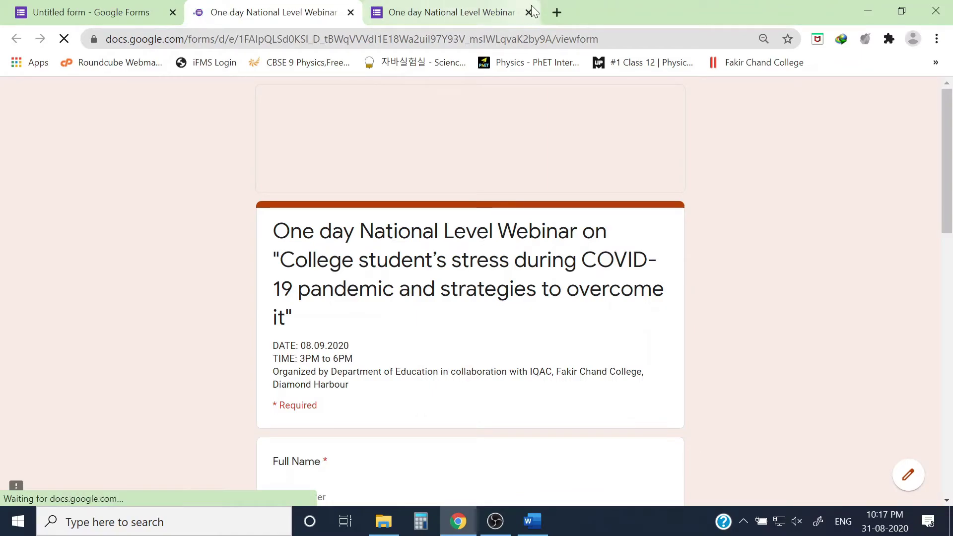
pyautogui.click(528, 12)
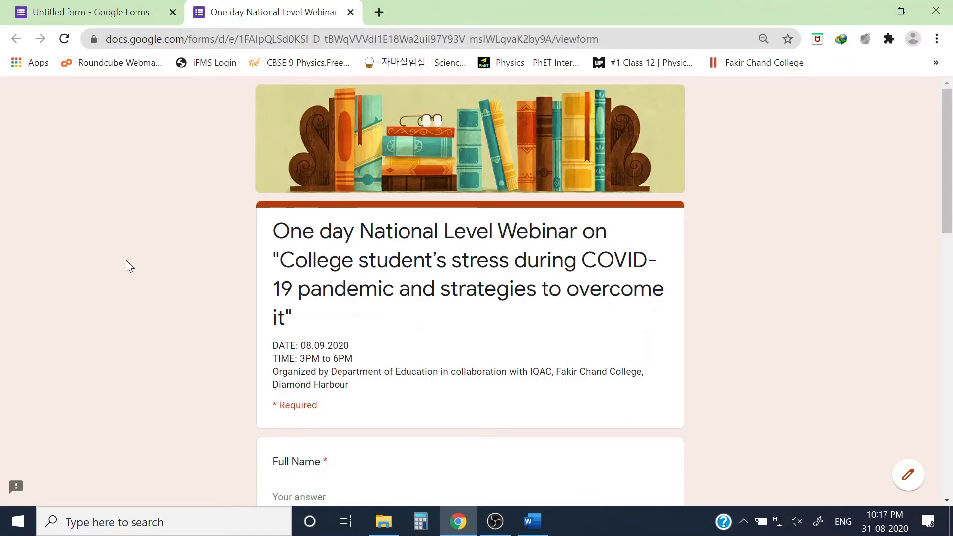
pyautogui.scroll(-6, 126, 260)
pyautogui.scroll(3, 258, 248)
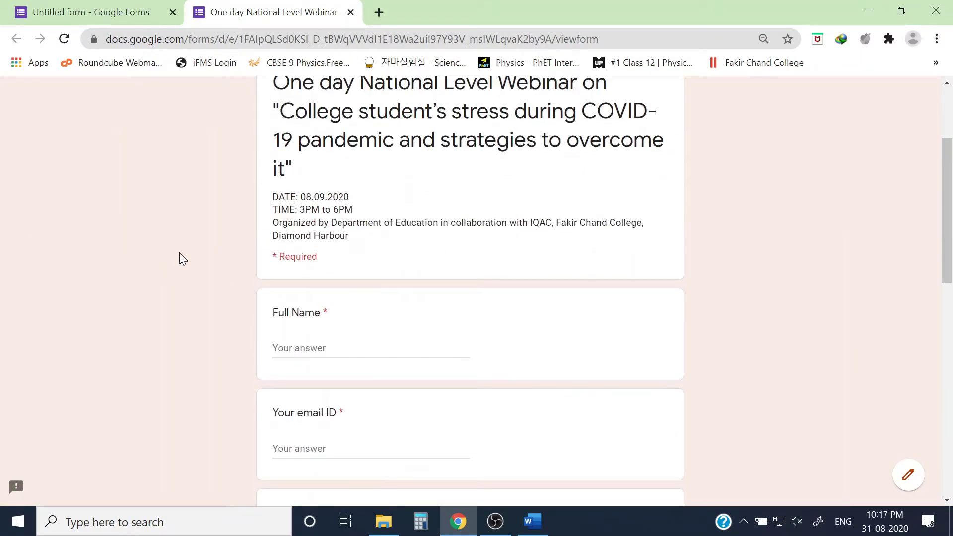
pyautogui.hotkey('ctrl', 'shift', 'Tab')
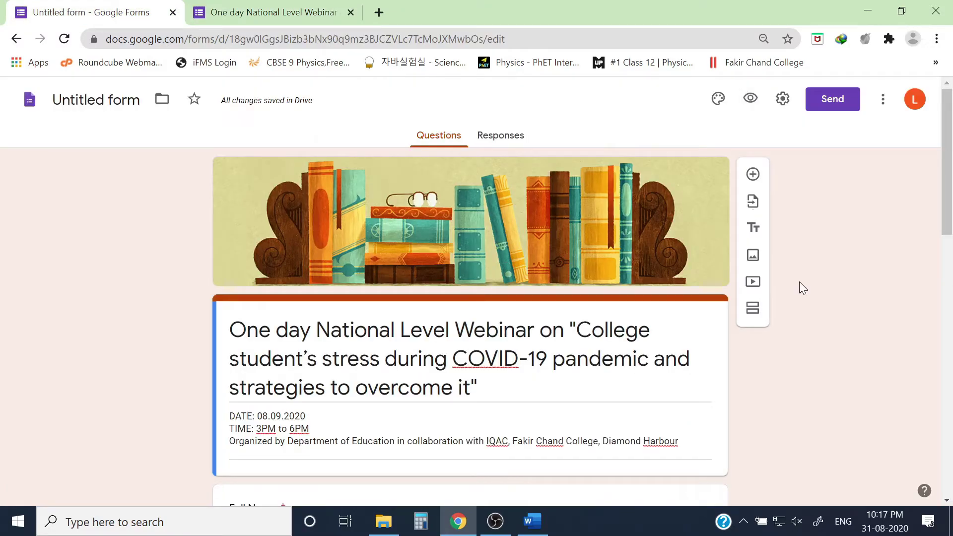
# Turn on email collection, set response receipts to Always, and allow respondents outside Fakir Chand College.
pyautogui.click(782, 99)
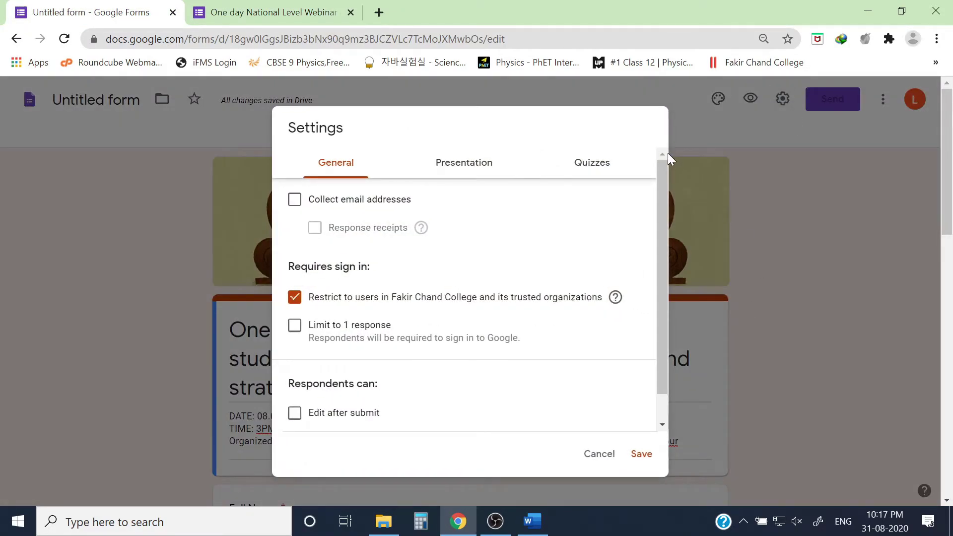
pyautogui.click(820, 263)
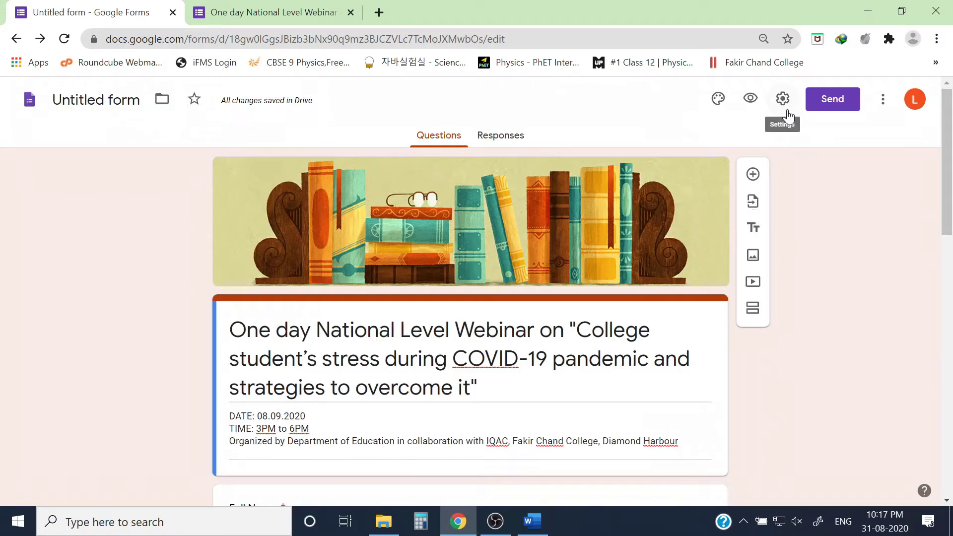
pyautogui.click(778, 100)
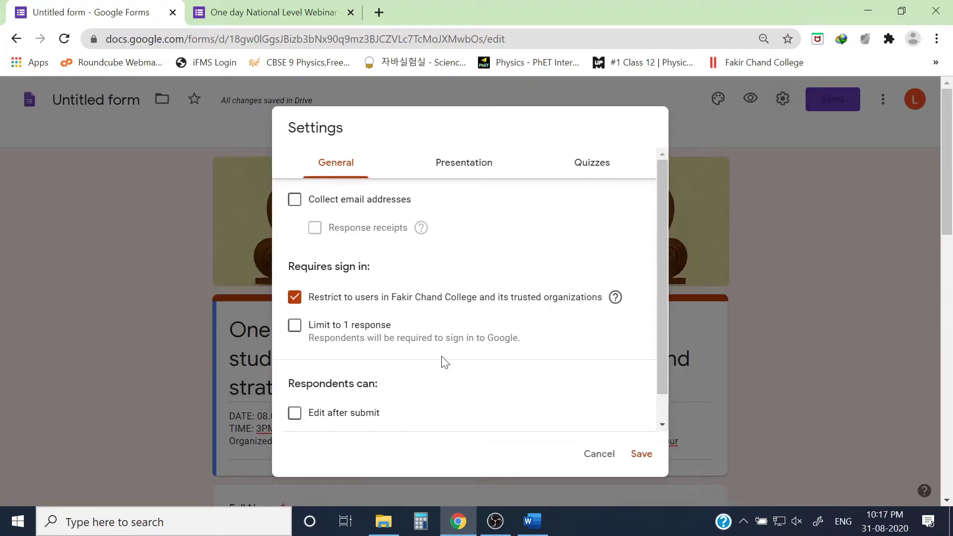
pyautogui.click(294, 200)
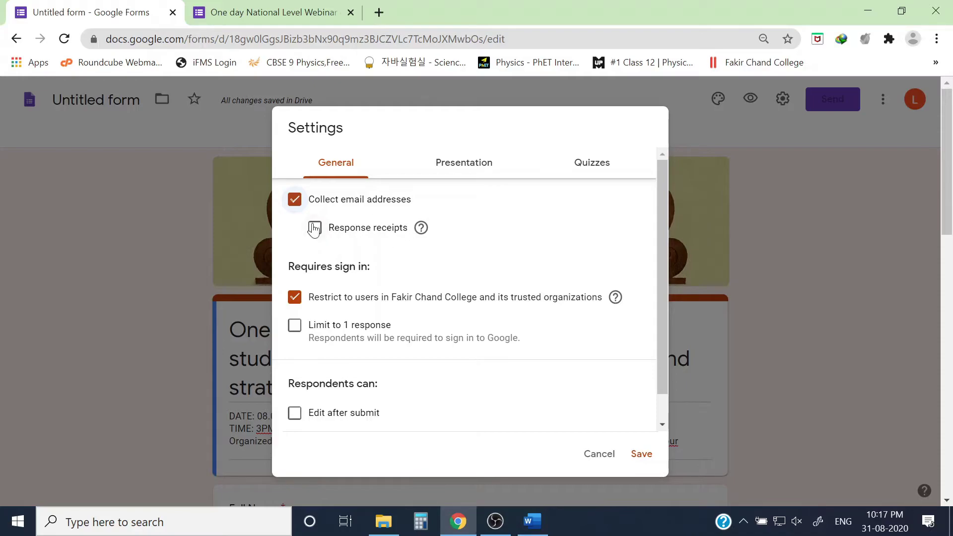
pyautogui.click(314, 230)
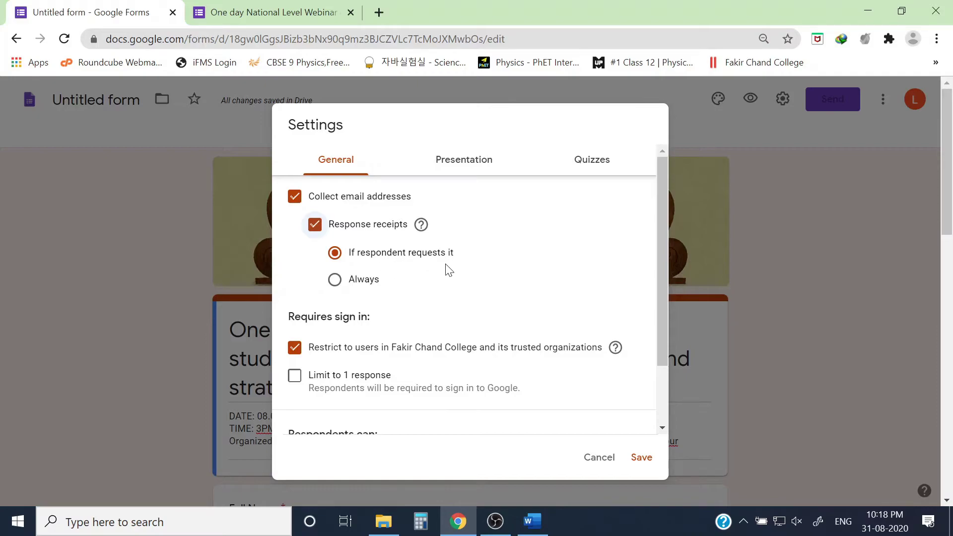
pyautogui.click(332, 277)
pyautogui.click(295, 348)
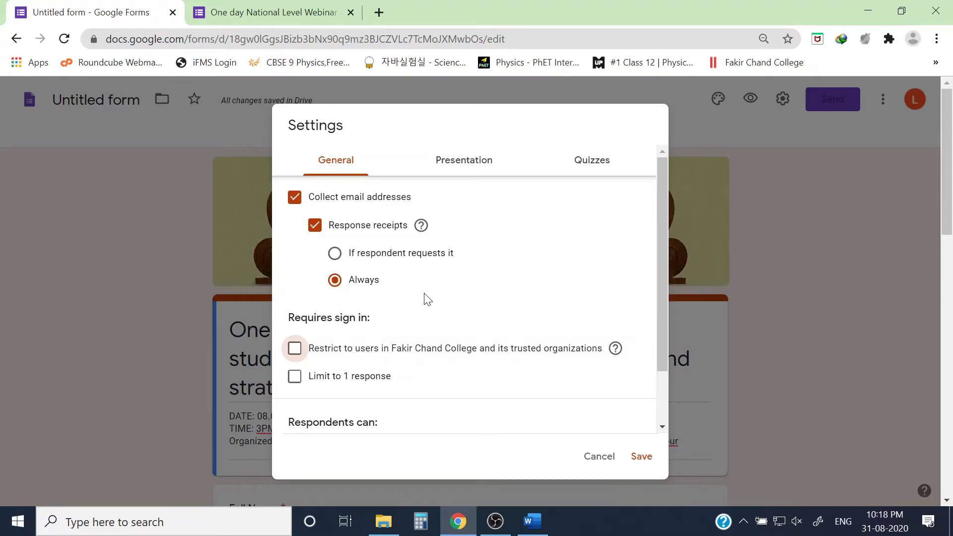
# Allow respondents to edit answers after submitting and save the settings.
pyautogui.scroll(-3, 457, 296)
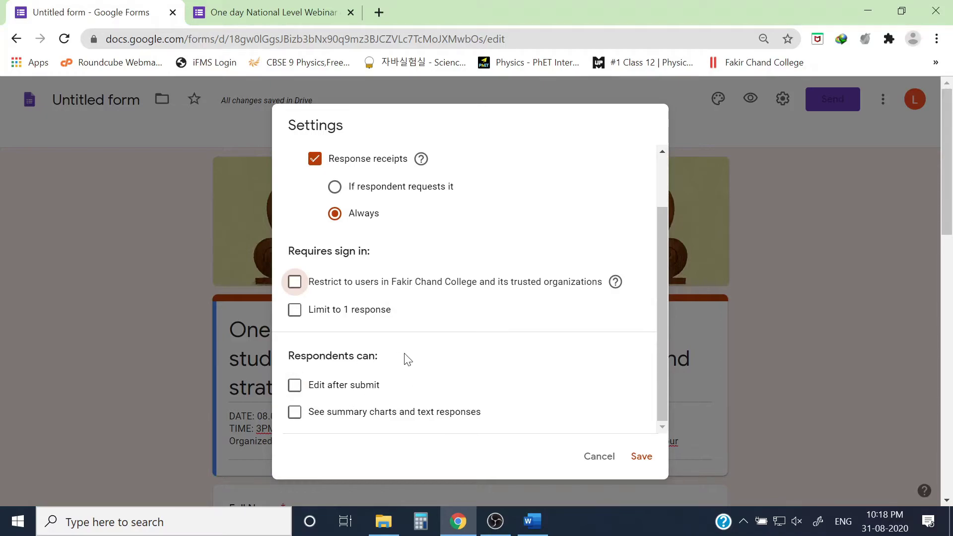
pyautogui.click(295, 386)
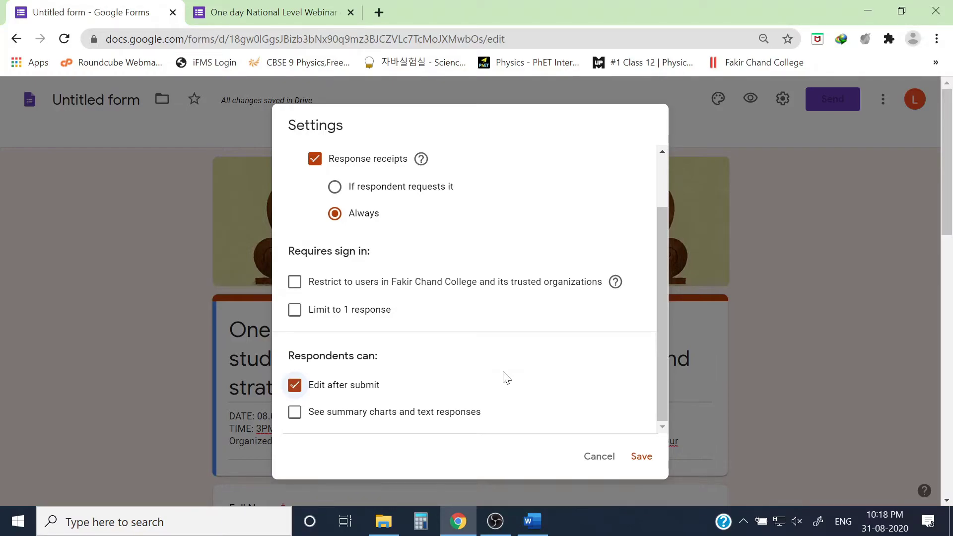
pyautogui.scroll(2, 377, 293)
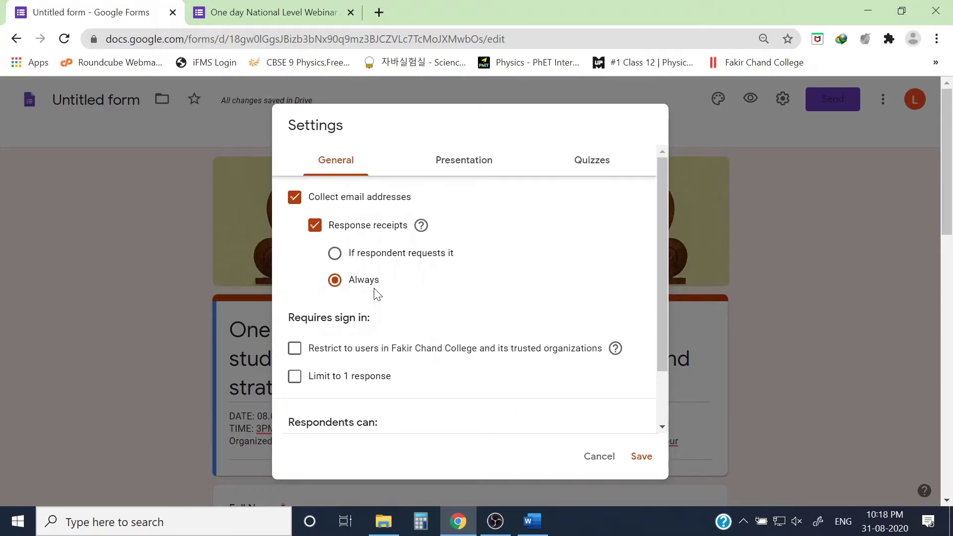
pyautogui.scroll(-2, 437, 337)
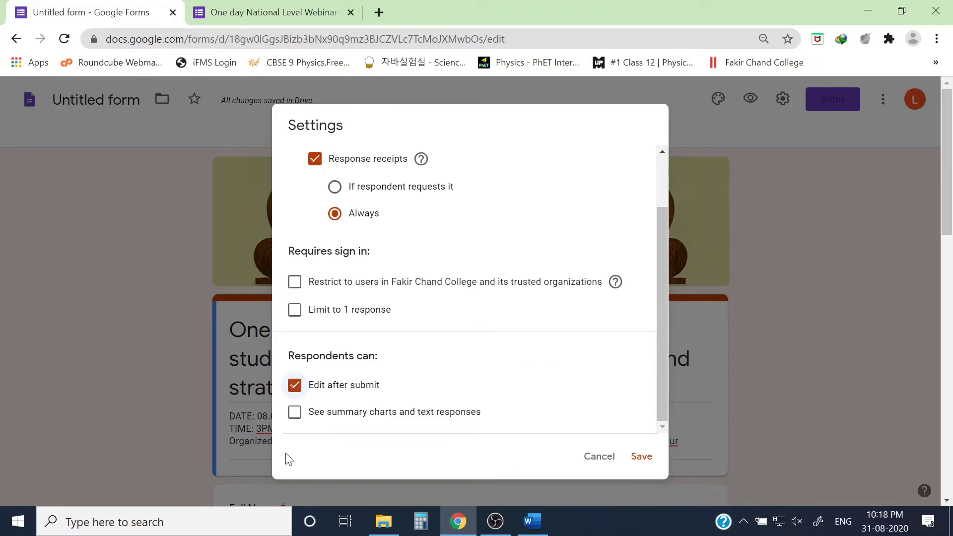
pyautogui.click(640, 456)
# Check the new required Email address field, then bring up the Send form dialog.
pyautogui.scroll(3, 564, 424)
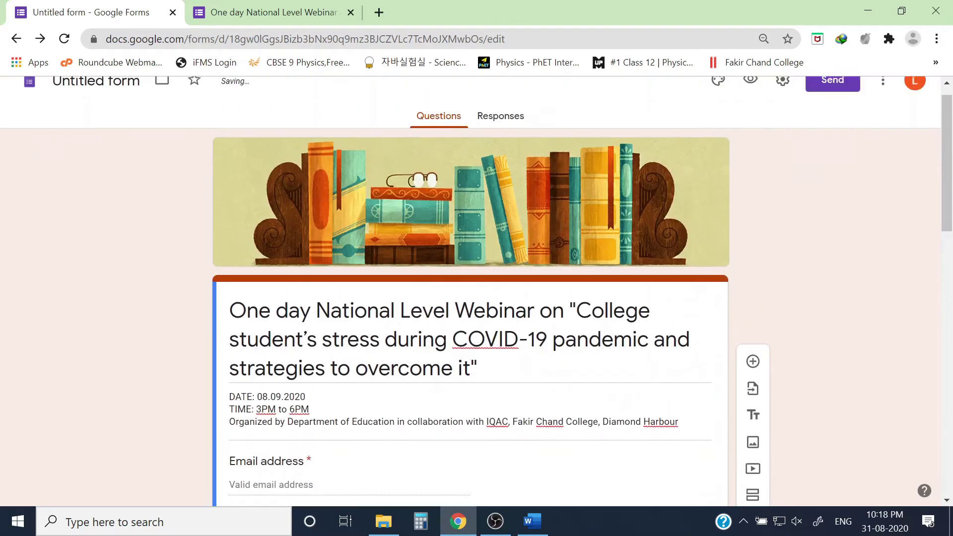
pyautogui.scroll(-6, 564, 429)
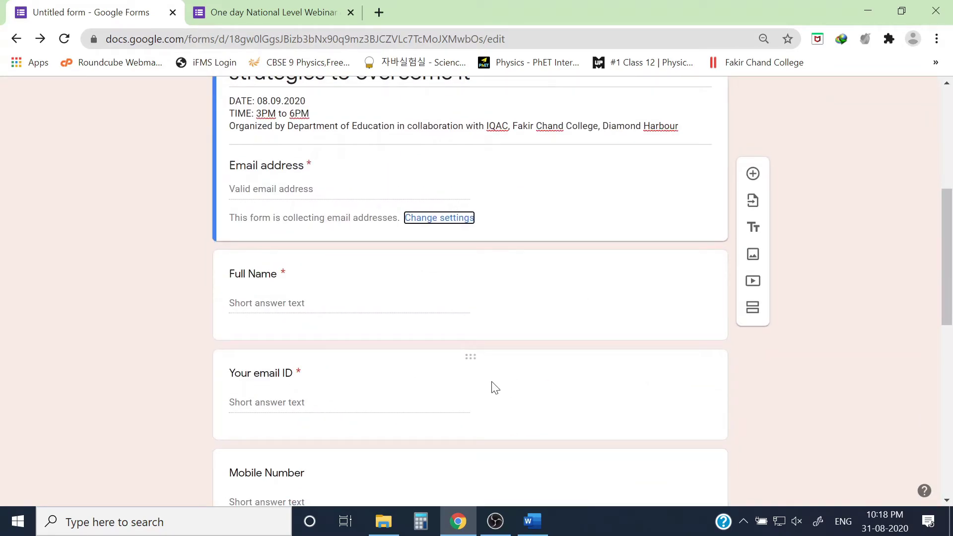
pyautogui.scroll(6, 584, 395)
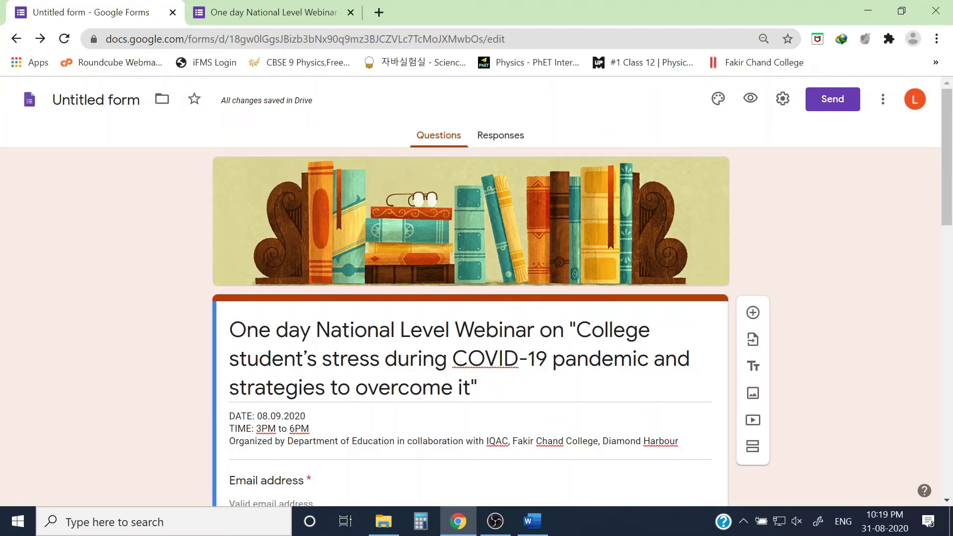
pyautogui.scroll(-15, 545, 323)
pyautogui.scroll(15, 516, 360)
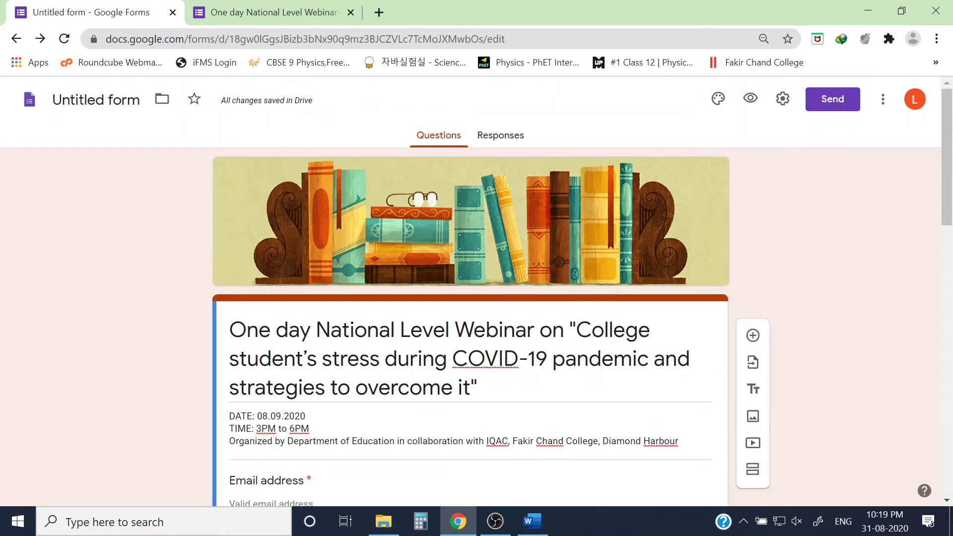
pyautogui.click(833, 109)
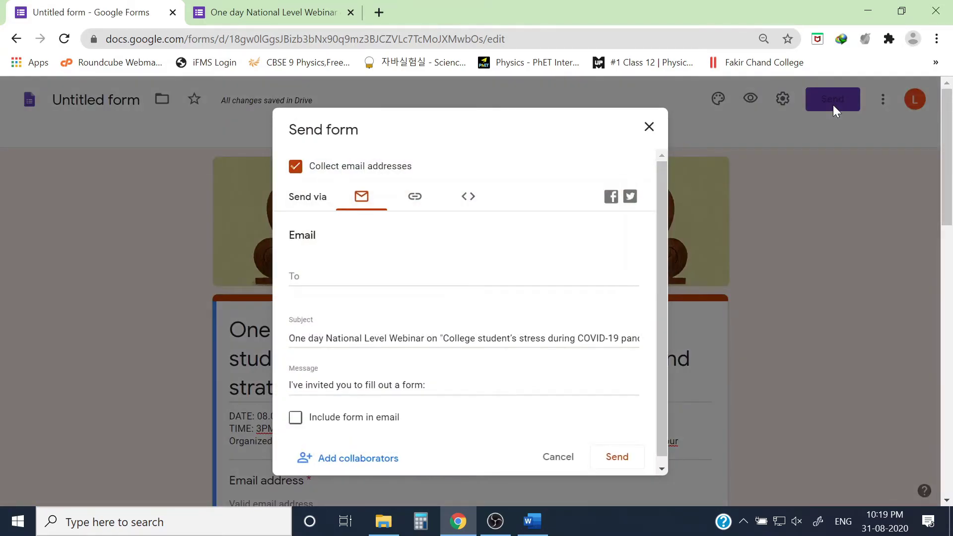
# Copy the form's shortened forms.gle link and go to the Education folder window.
pyautogui.click(415, 197)
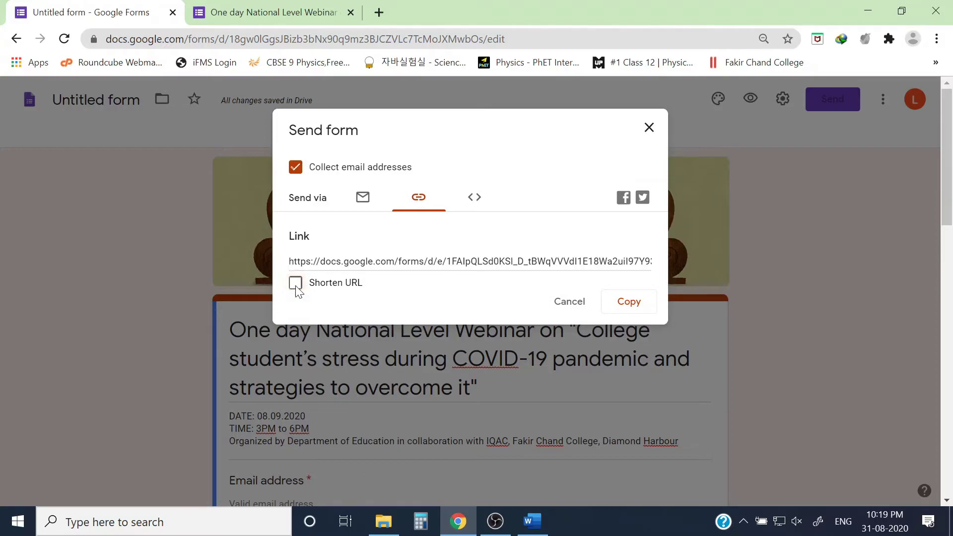
pyautogui.click(295, 284)
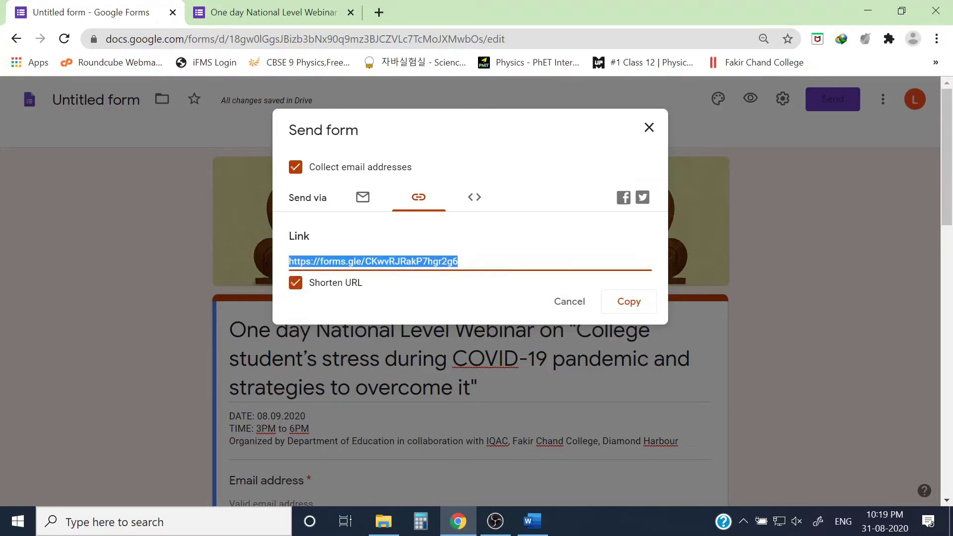
pyautogui.rightClick(395, 260)
pyautogui.click(425, 270)
pyautogui.click(381, 518)
# Create New Text Document.txt in the Education folder and save the pasted forms.gle link in it.
pyautogui.click(581, 228)
pyautogui.rightClick(595, 163)
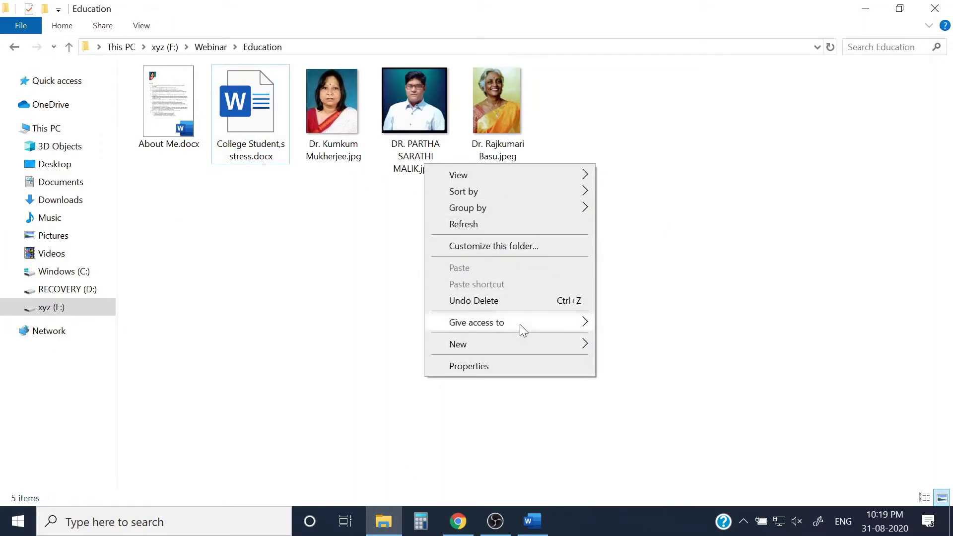
pyautogui.moveTo(519, 343)
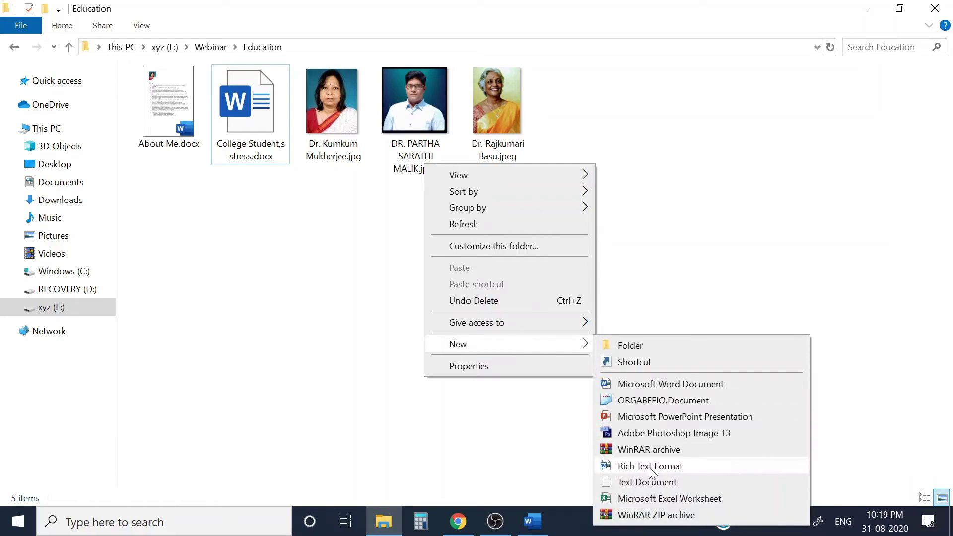
pyautogui.click(648, 482)
pyautogui.click(591, 92)
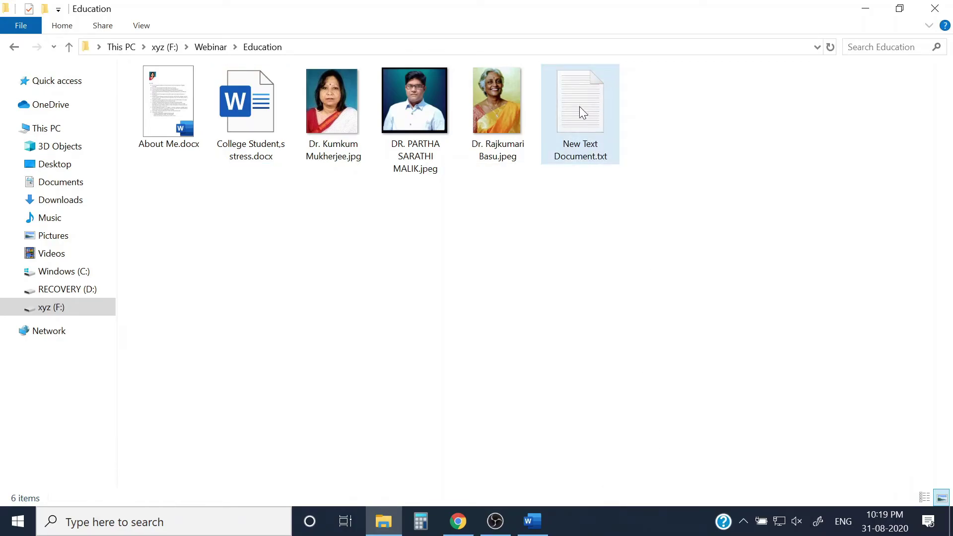
pyautogui.doubleClick(579, 106)
pyautogui.hotkey('ctrl', 'v')
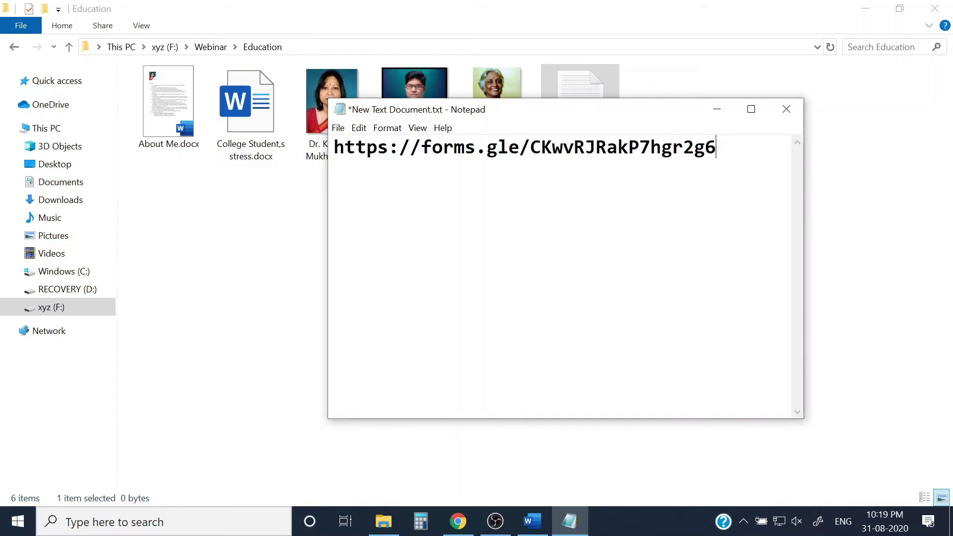
pyautogui.hotkey('ctrl', 's')
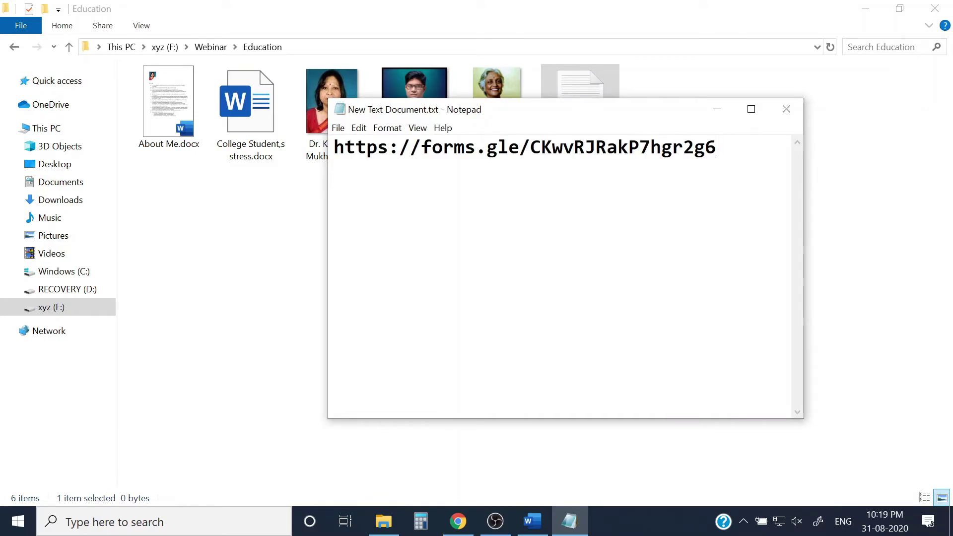
# Close the text file, return to the browser and dismiss the Send form dialog.
pyautogui.click(785, 110)
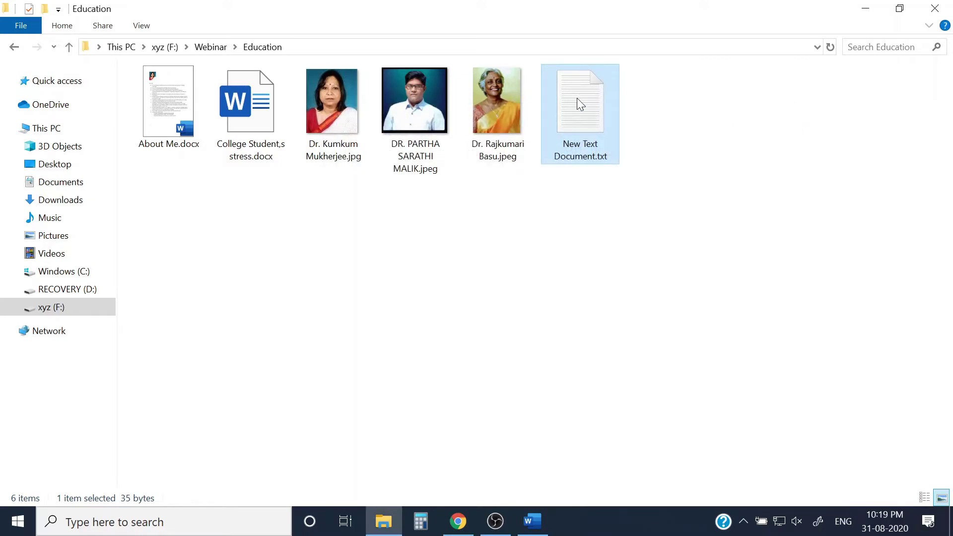
pyautogui.click(457, 521)
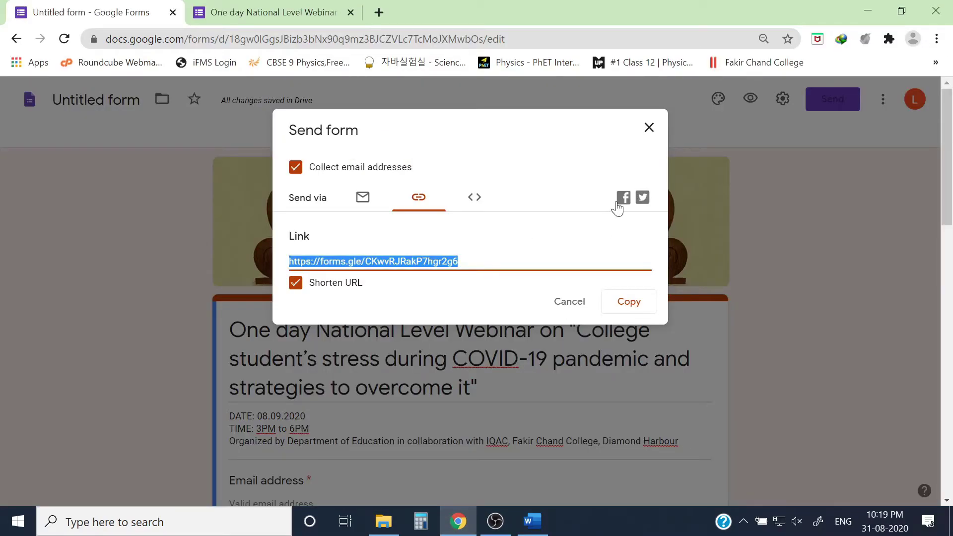
pyautogui.click(649, 130)
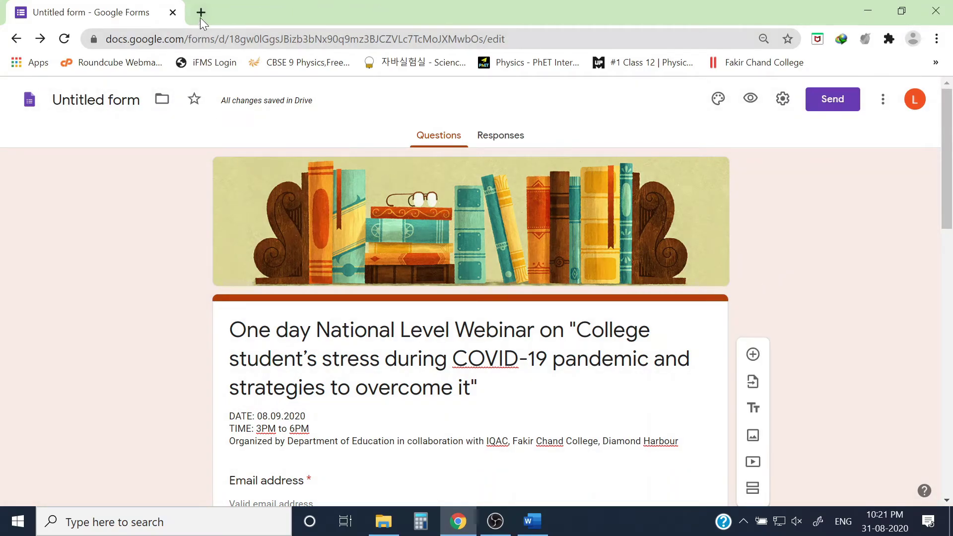
# Paste the forms.gle short link into a new tab to load the live registration form.
pyautogui.click(202, 11)
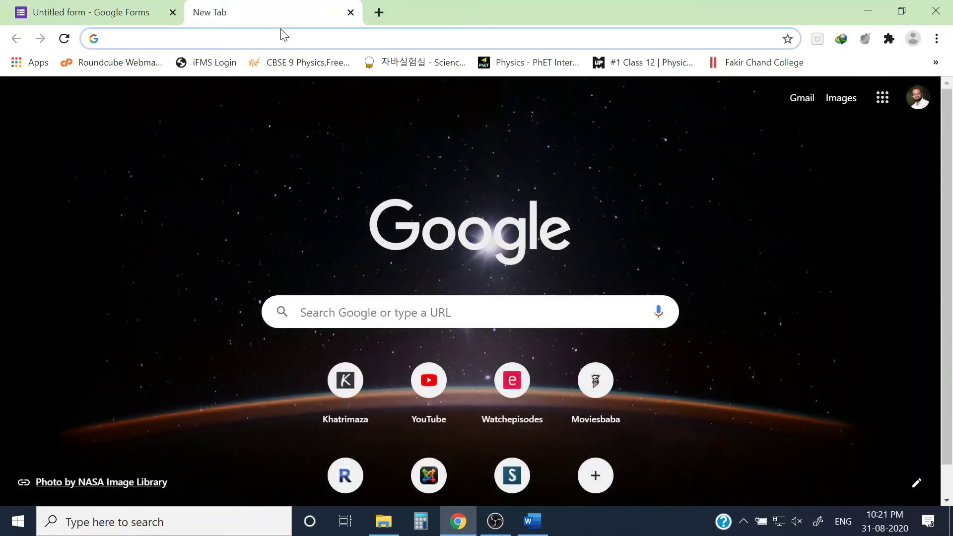
pyautogui.rightClick(273, 38)
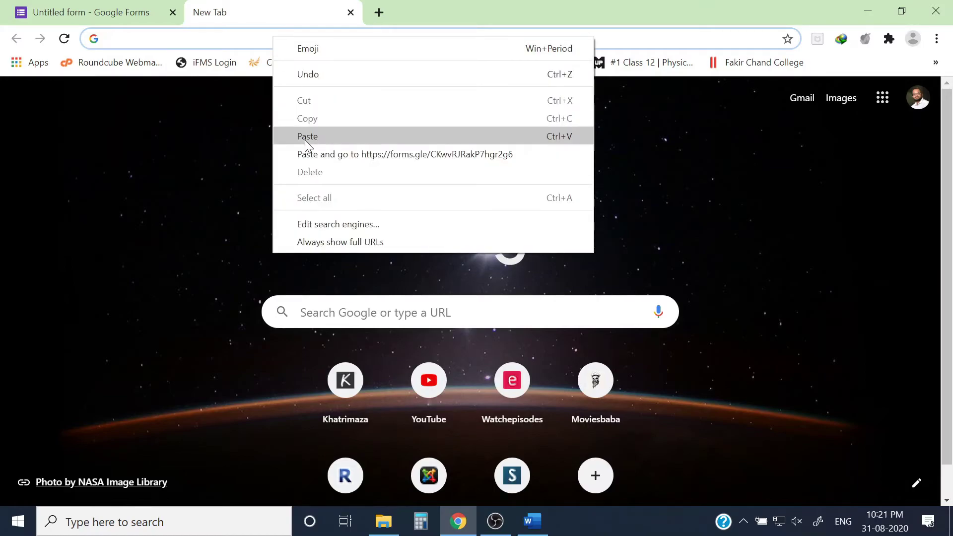
pyautogui.click(333, 135)
pyautogui.press('Return')
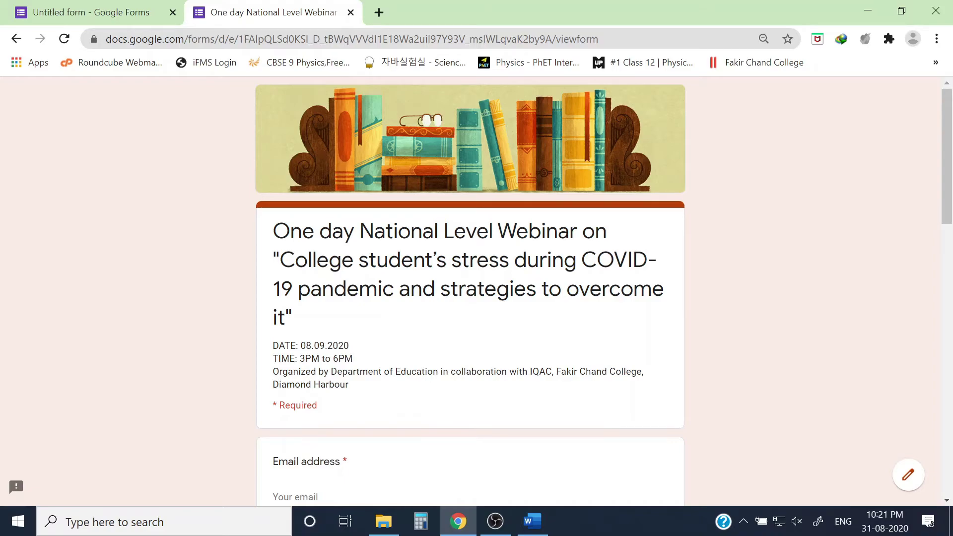
# Enter the respondent's Gmail address as the test response's email answer.
pyautogui.scroll(-3, 440, 170)
pyautogui.scroll(-2, 470, 288)
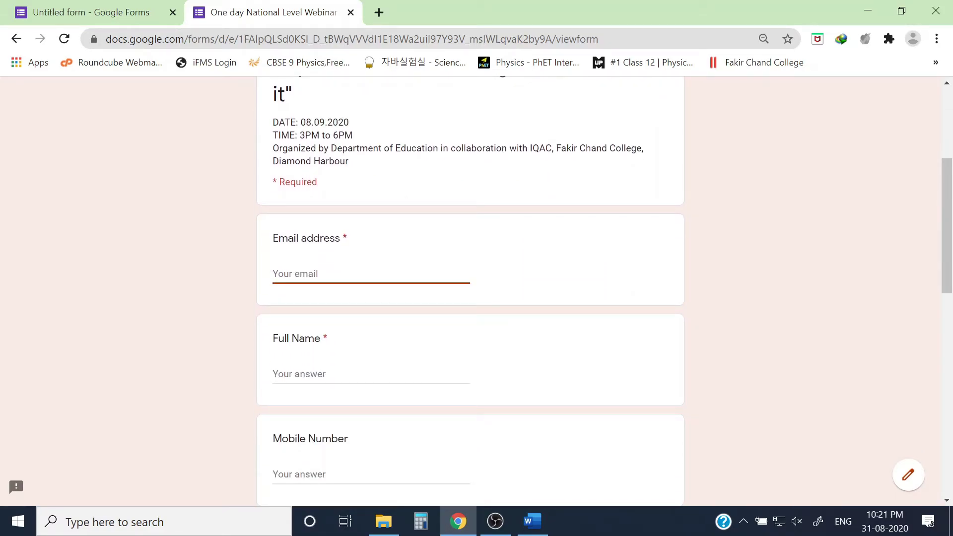
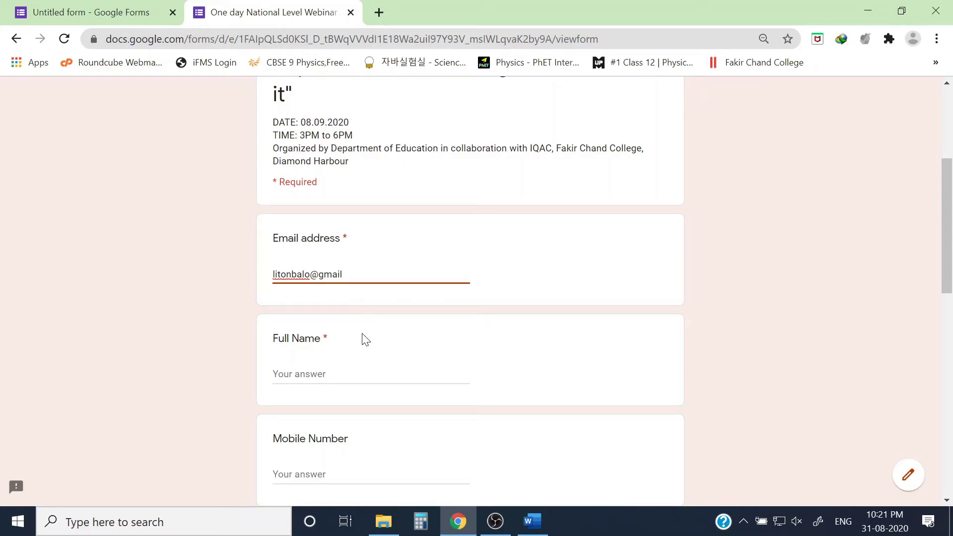
pyautogui.click(383, 312)
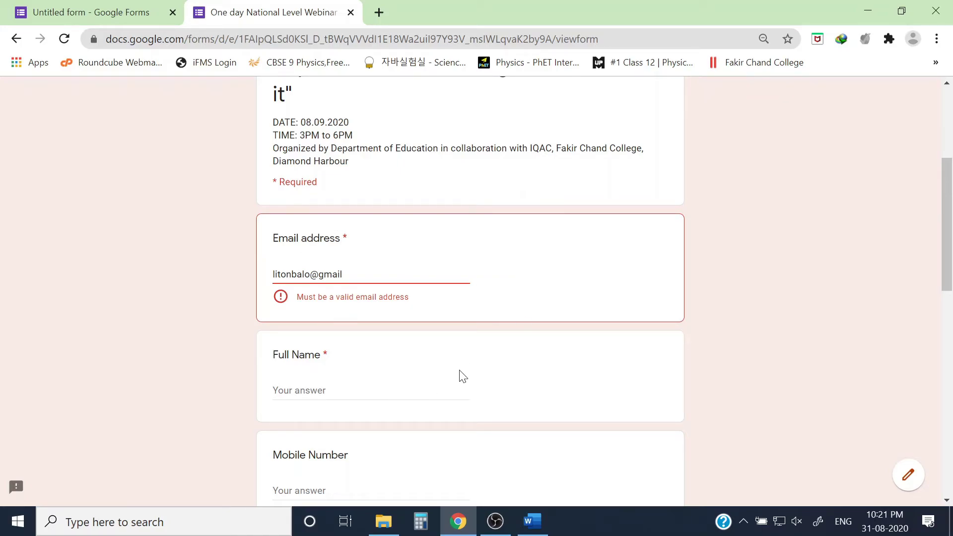
pyautogui.click(342, 274)
pyautogui.write('.com')
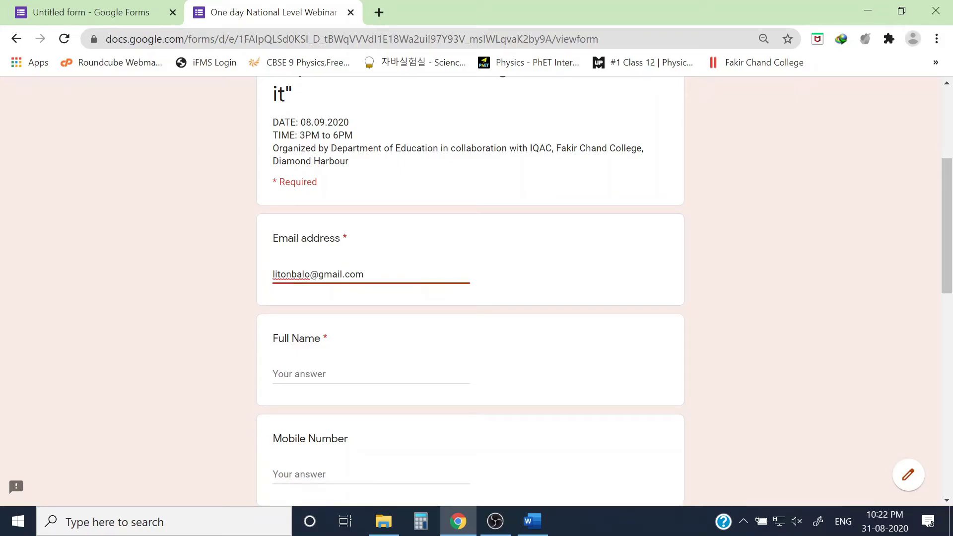
pyautogui.click(233, 326)
# Fill in the respondent's full name, leave Mobile Number empty, and enter Organisation 'Fakir Chand College'.
pyautogui.scroll(-3, 224, 324)
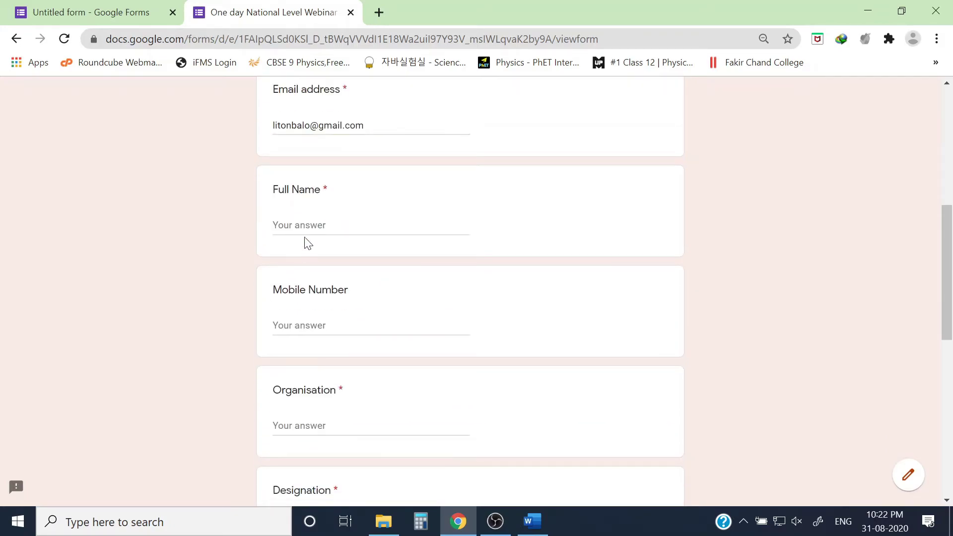
pyautogui.click(308, 240)
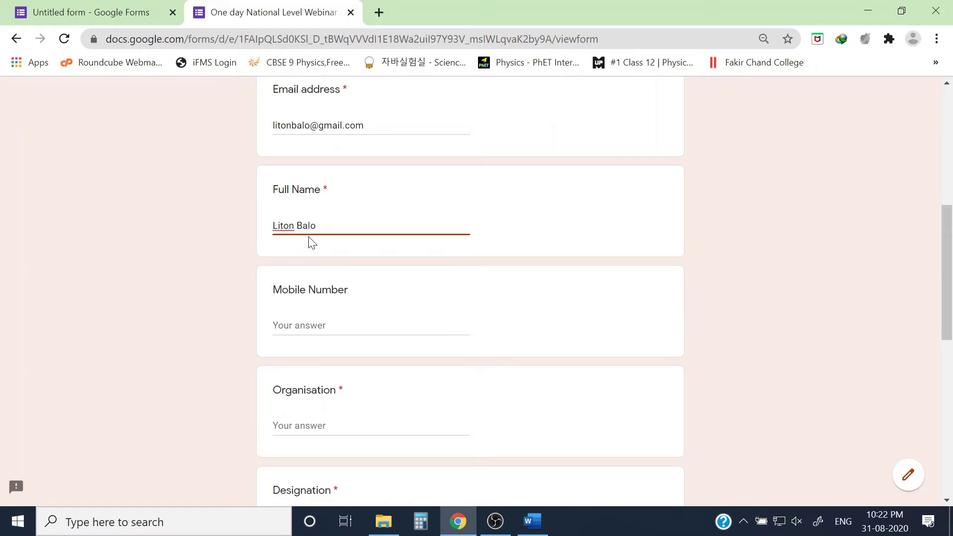
pyautogui.scroll(-1, 308, 243)
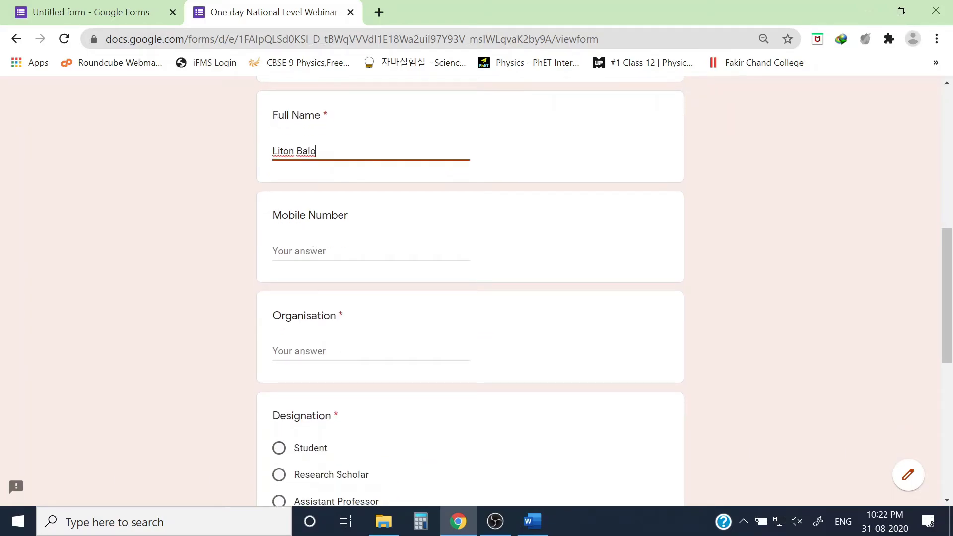
pyautogui.click(308, 248)
pyautogui.write('9')
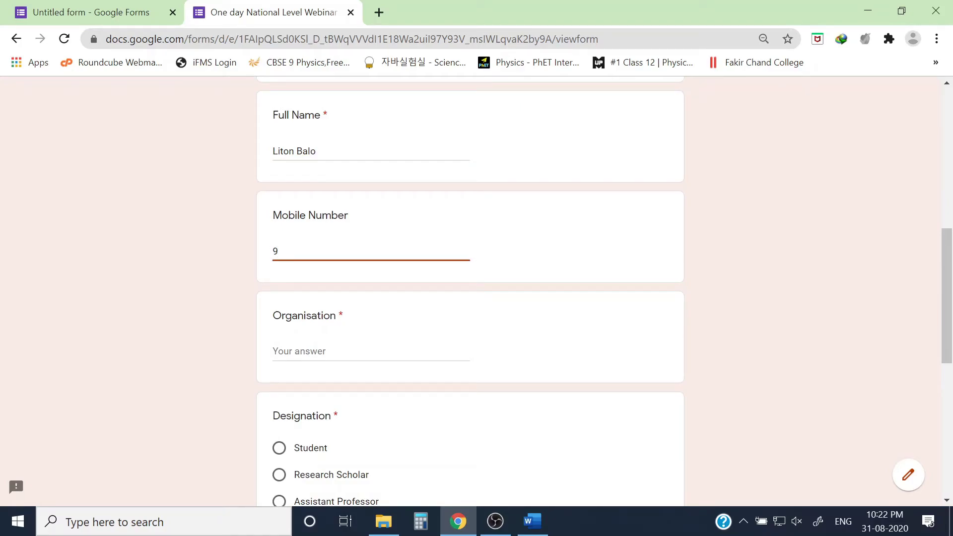
pyautogui.press('BackSpace')
pyautogui.scroll(-1, 210, 225)
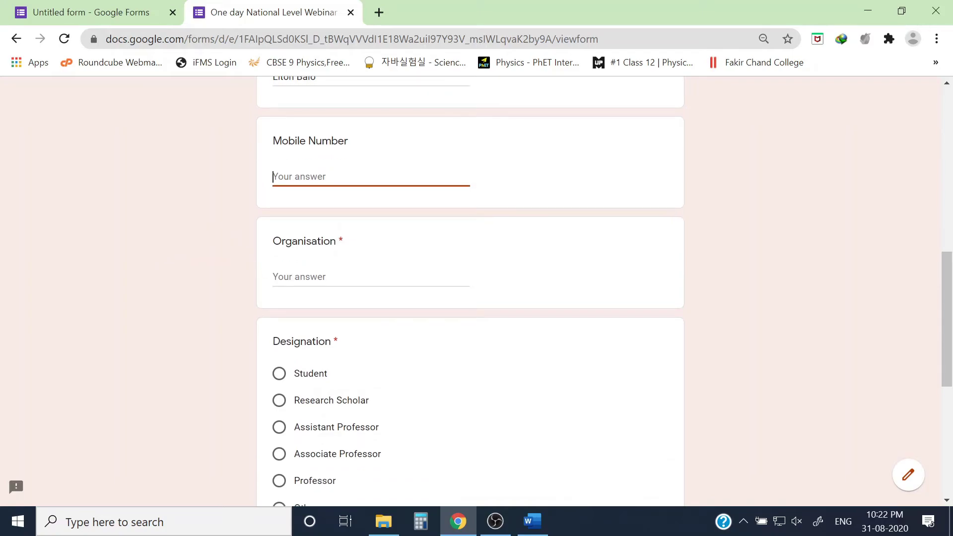
pyautogui.click(297, 276)
pyautogui.write('Fa')
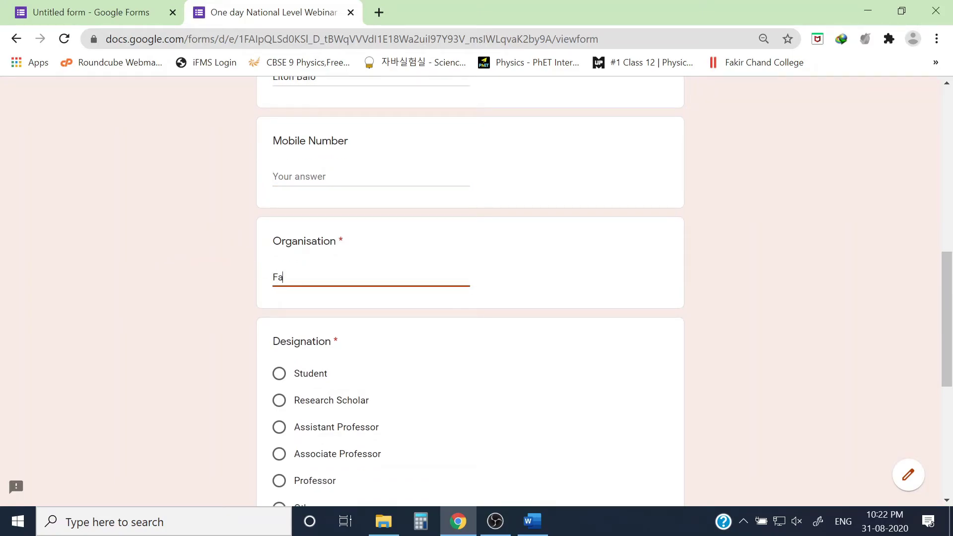
pyautogui.write('kir Chand College')
# Select Assistant Professor as the designation.
pyautogui.scroll(-3, 258, 330)
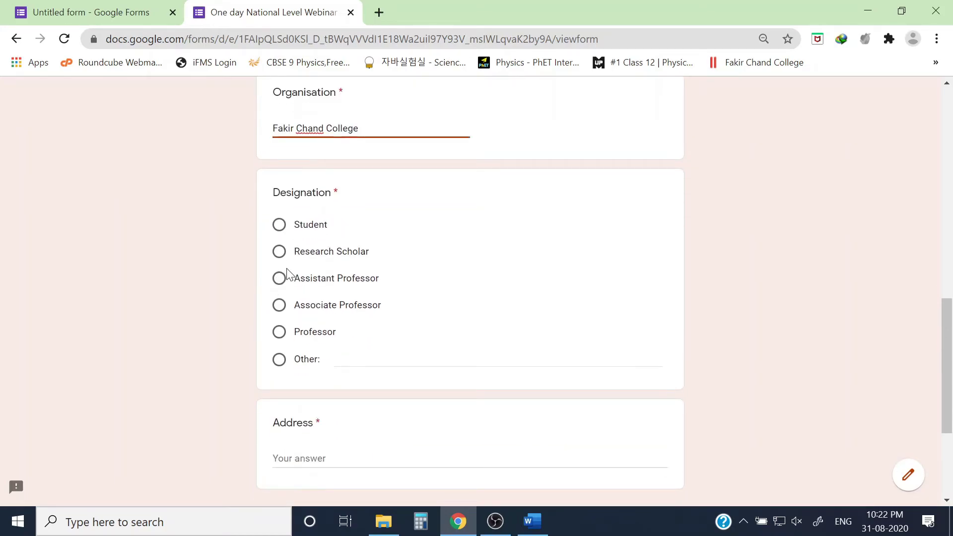
pyautogui.click(279, 282)
pyautogui.scroll(-3, 215, 304)
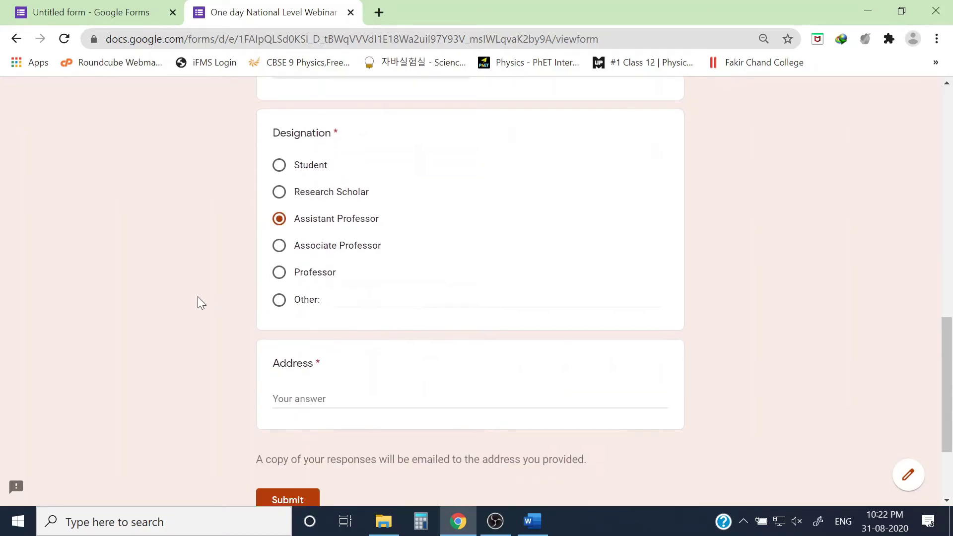
pyautogui.click(279, 211)
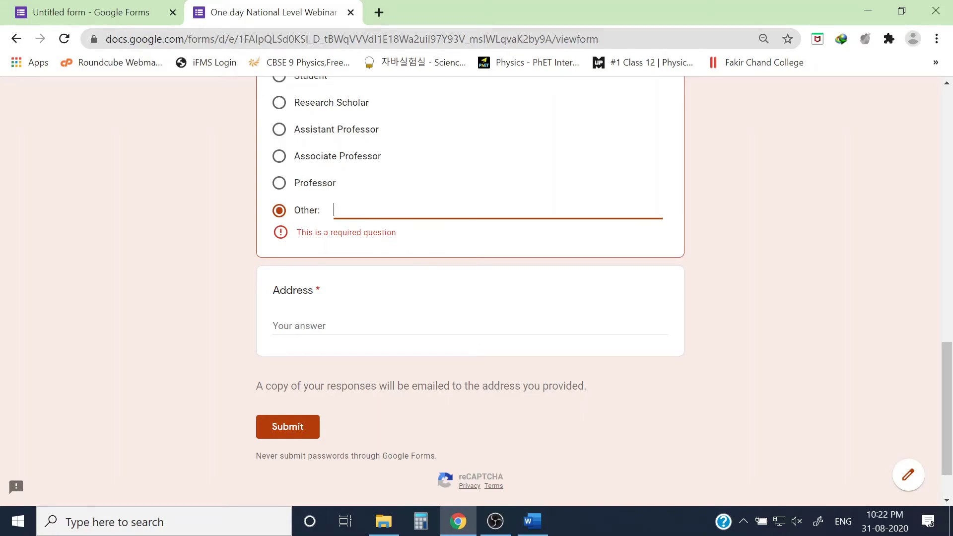
pyautogui.scroll(1, 470, 290)
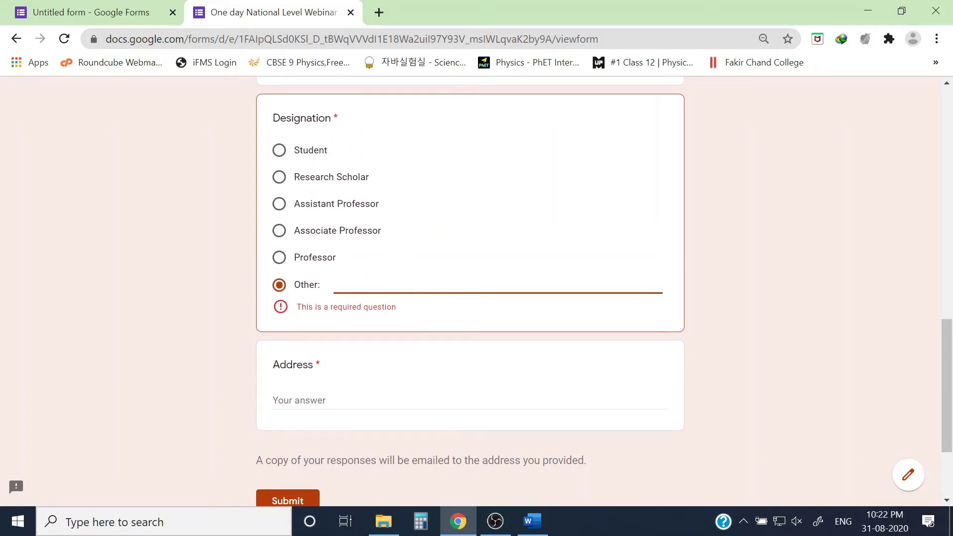
pyautogui.click(279, 210)
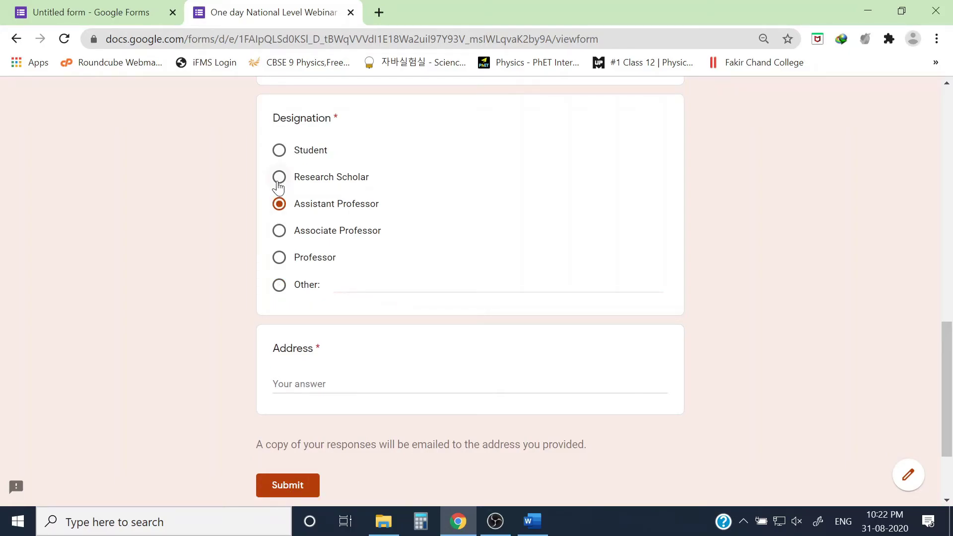
# Type the respondent's address into the Address field and submit the registration.
pyautogui.scroll(-2, 213, 236)
pyautogui.click(297, 264)
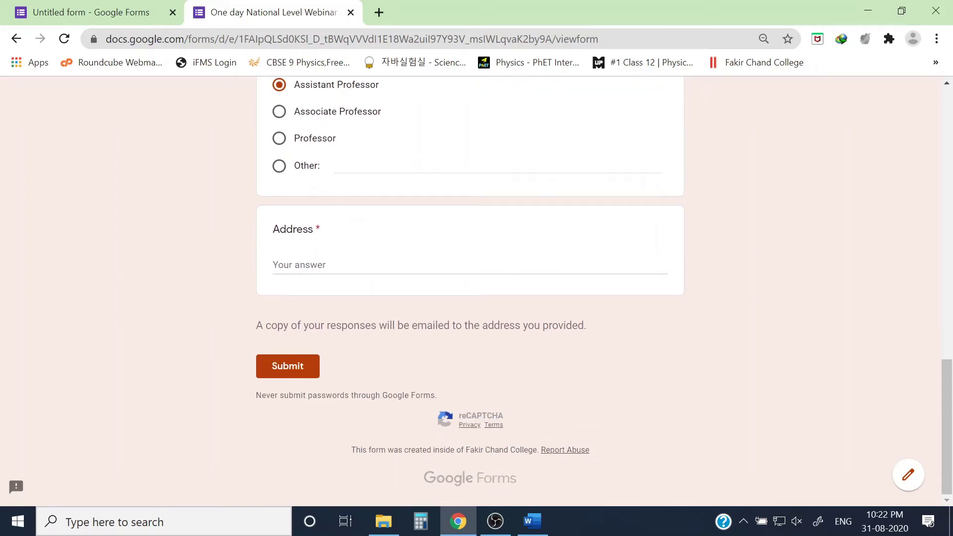
pyautogui.write('Dia')
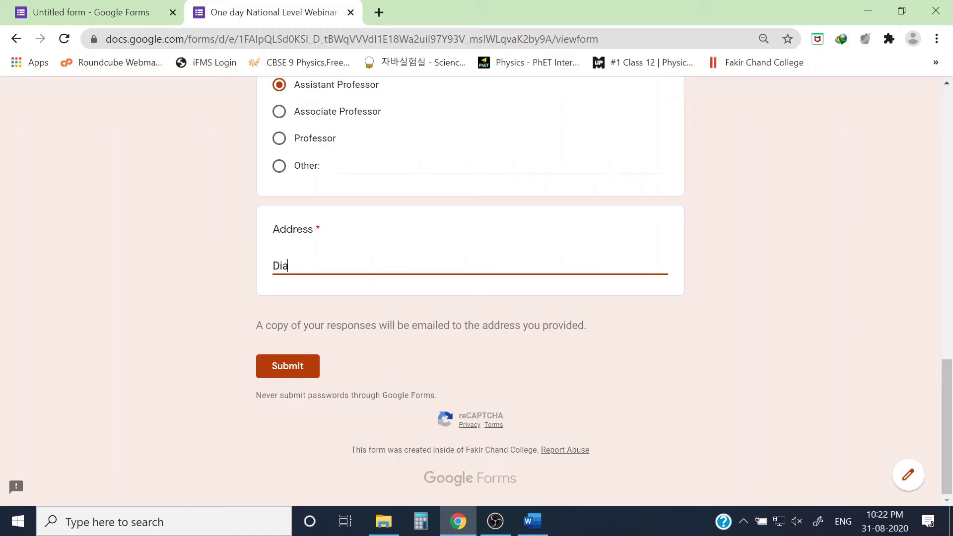
pyautogui.write('mond Harbour, West')
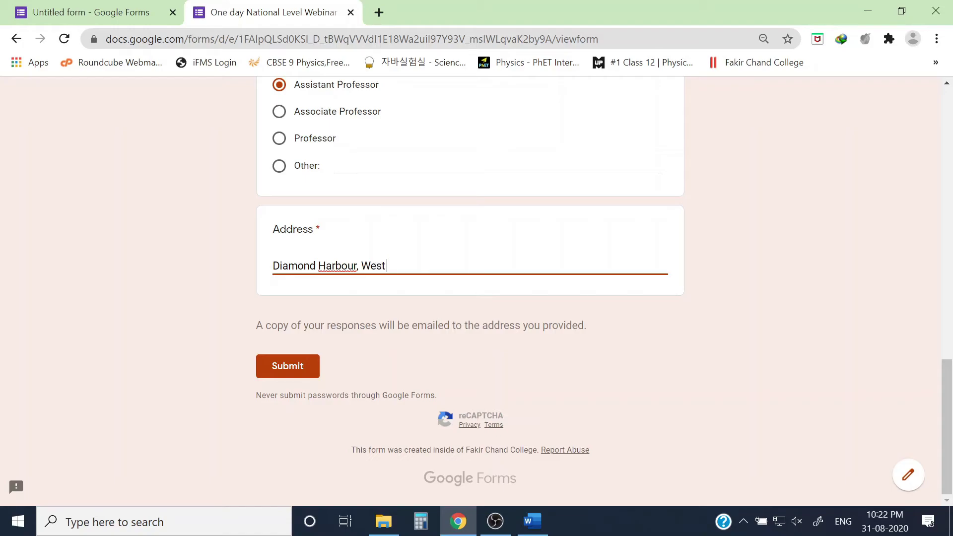
pyautogui.write(' Bengal')
pyautogui.click(288, 370)
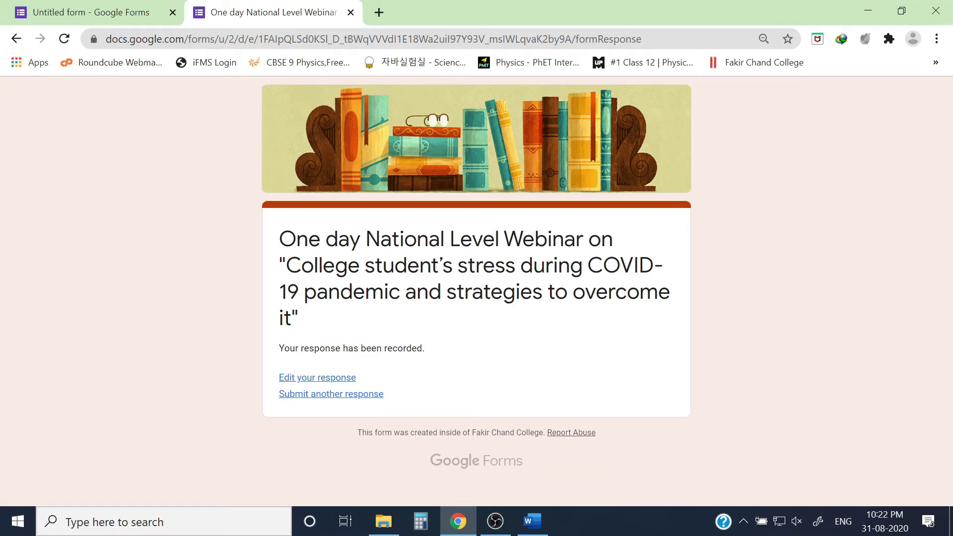
# Close the form tab and open the Google Forms confirmation email in Gmail in a new tab.
pyautogui.click(350, 12)
pyautogui.click(201, 12)
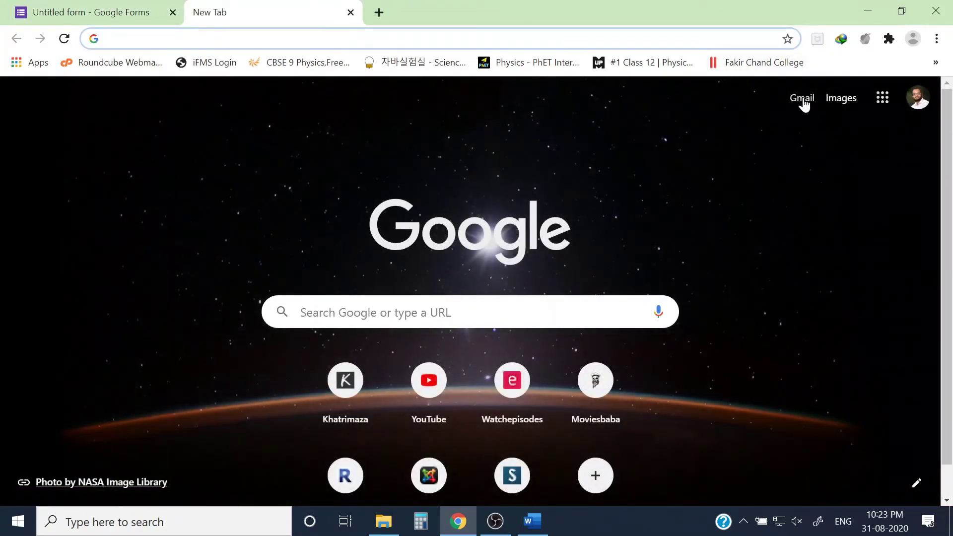
pyautogui.click(803, 98)
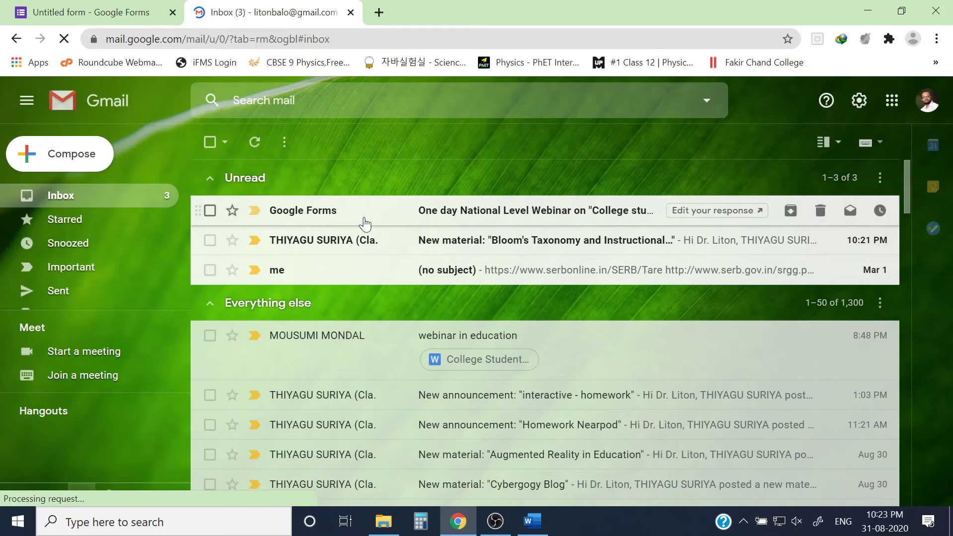
pyautogui.click(592, 214)
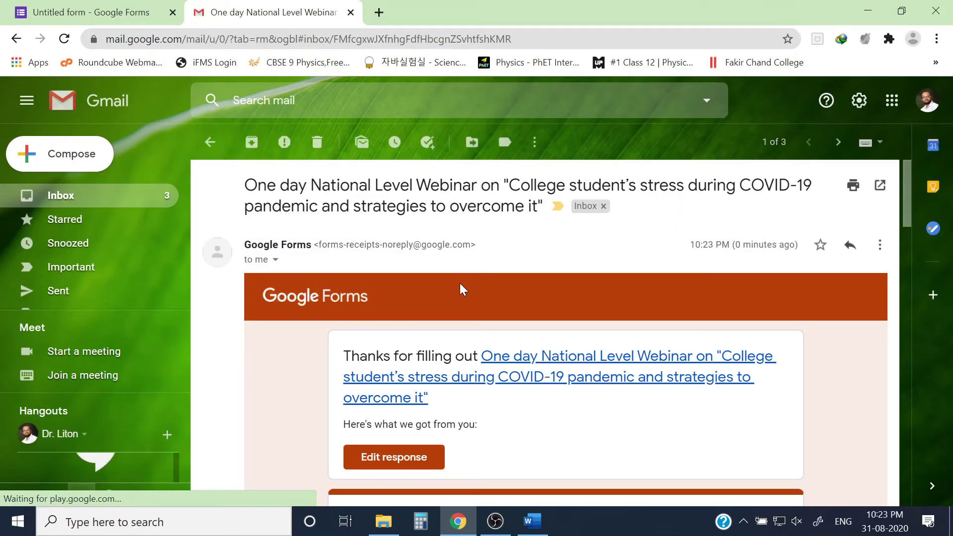
# Scroll through the receipt email to check answers like Fakir Chand College and Assistant Professor.
pyautogui.scroll(-5, 462, 288)
pyautogui.scroll(3, 420, 308)
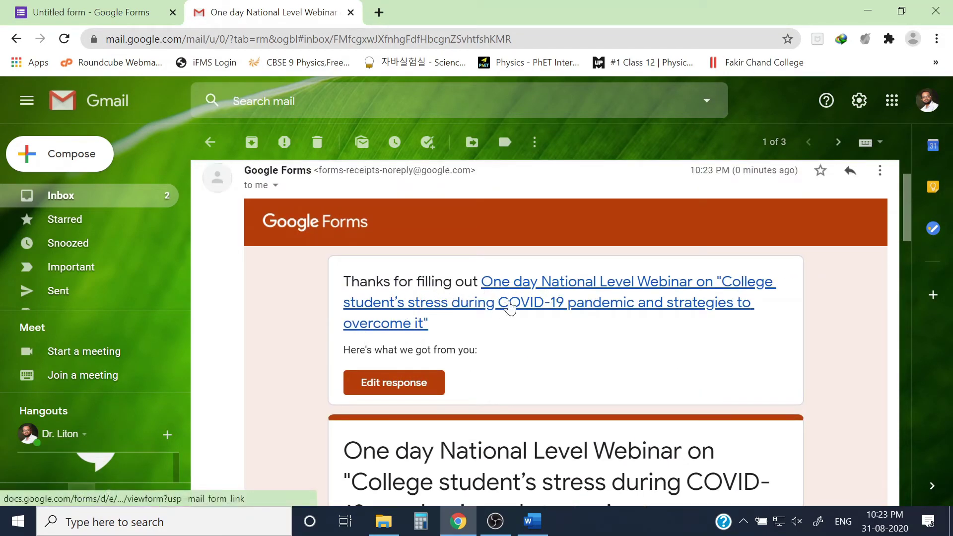
pyautogui.scroll(-3, 565, 310)
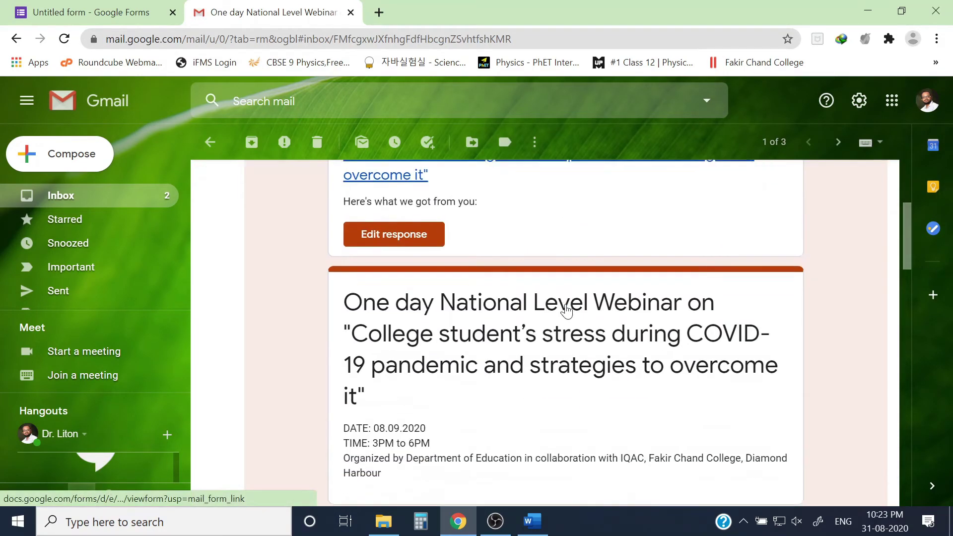
pyautogui.scroll(-3, 457, 342)
pyautogui.scroll(-3, 441, 302)
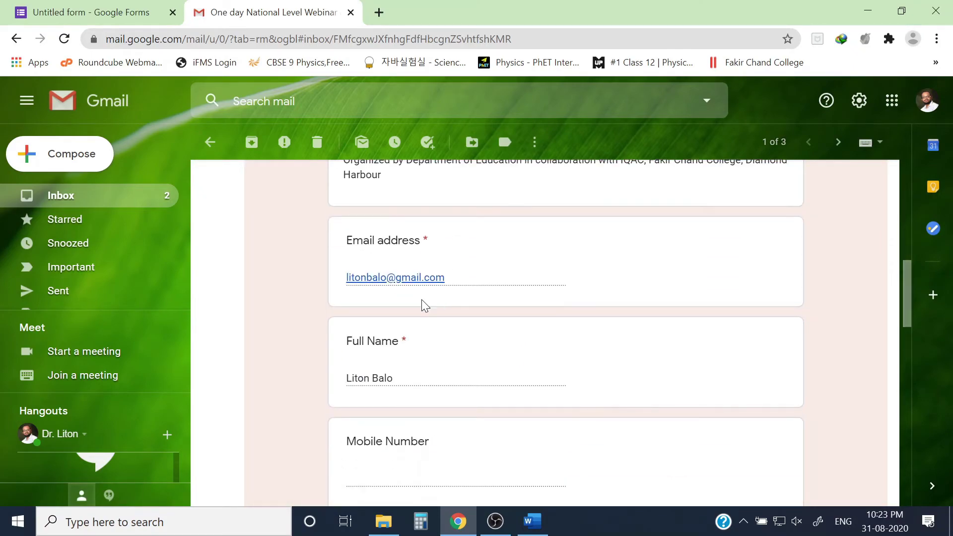
pyautogui.scroll(-5, 406, 378)
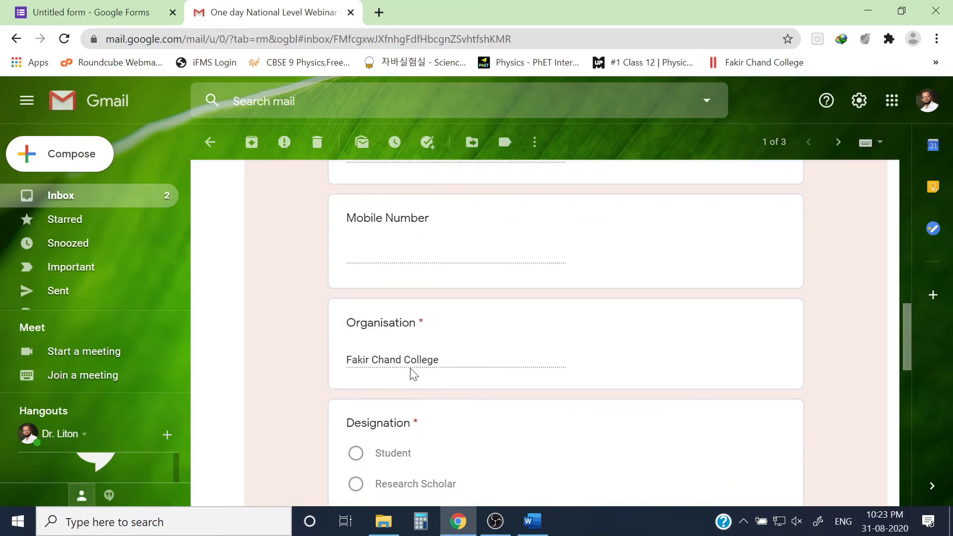
pyautogui.scroll(2, 398, 288)
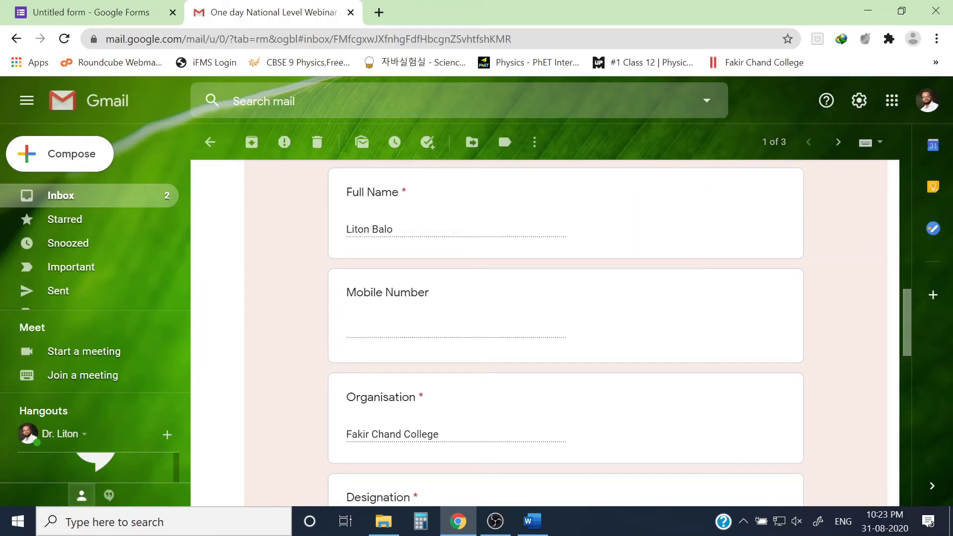
pyautogui.scroll(-3, 565, 333)
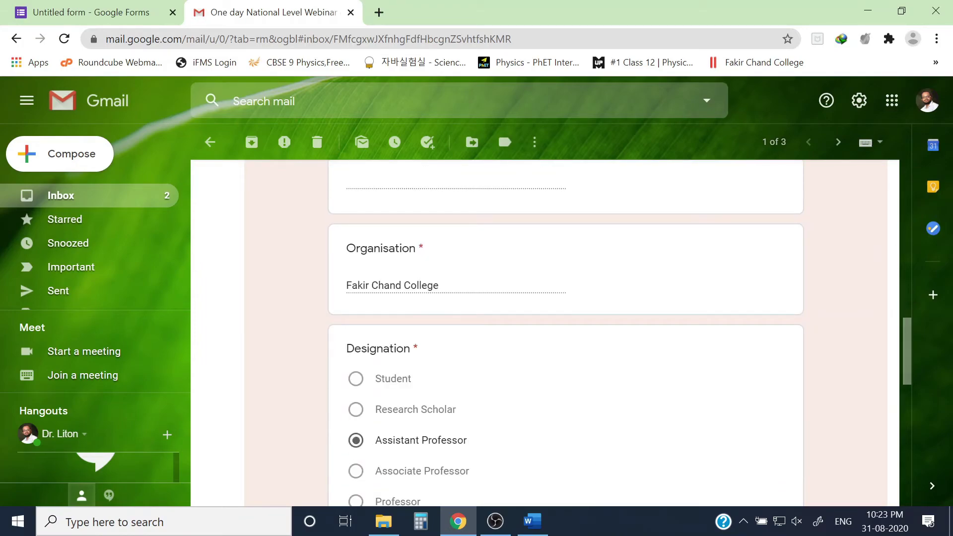
pyautogui.scroll(7, 461, 313)
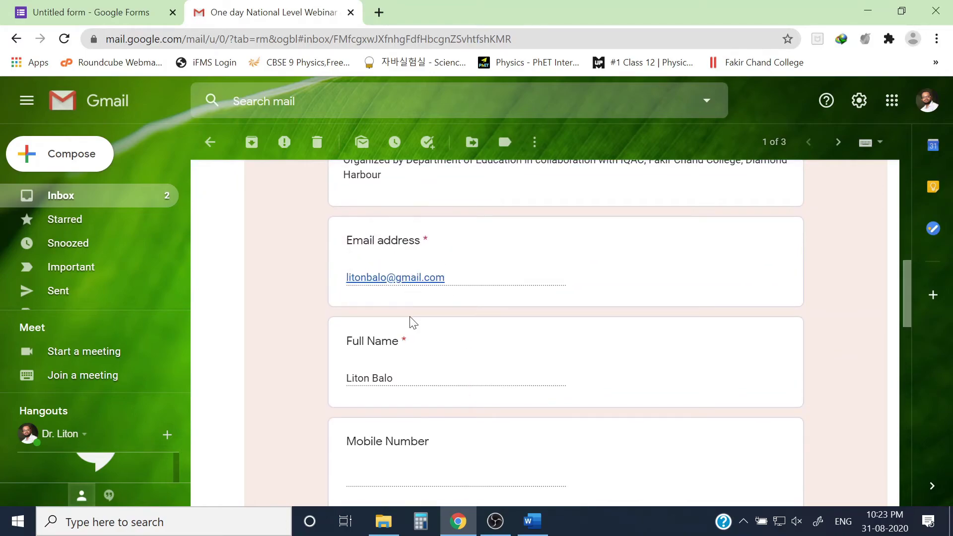
pyautogui.scroll(-3, 411, 319)
pyautogui.scroll(-7, 413, 323)
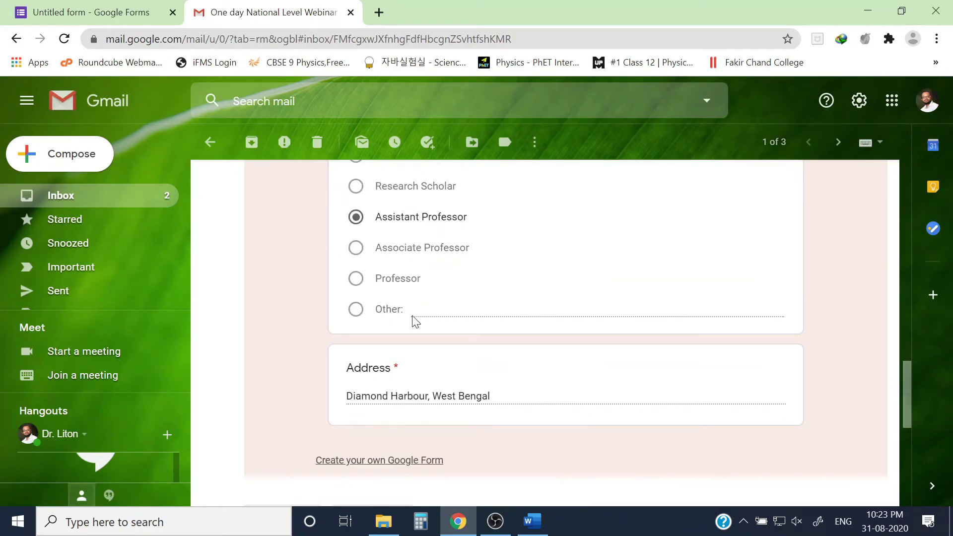
pyautogui.scroll(-5, 360, 314)
pyautogui.scroll(15, 425, 298)
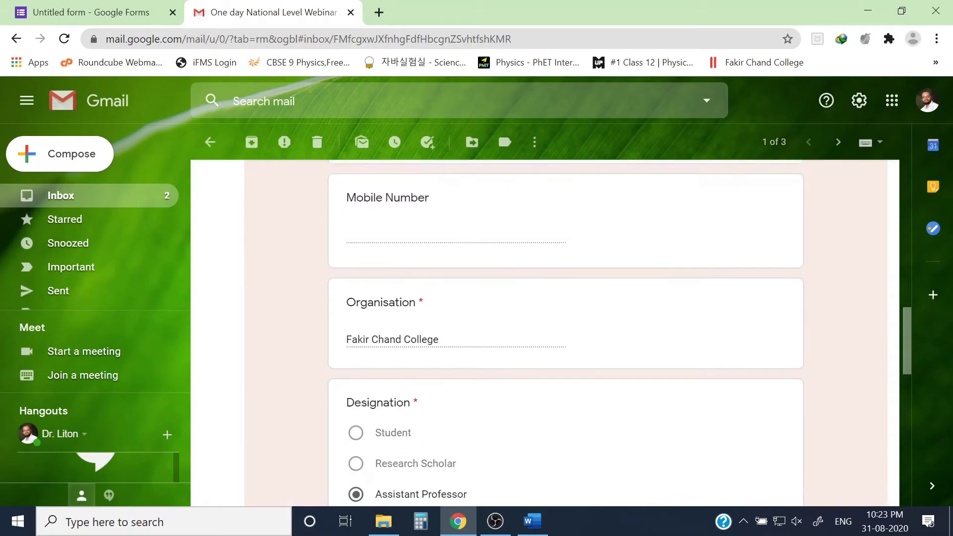
pyautogui.scroll(6, 416, 337)
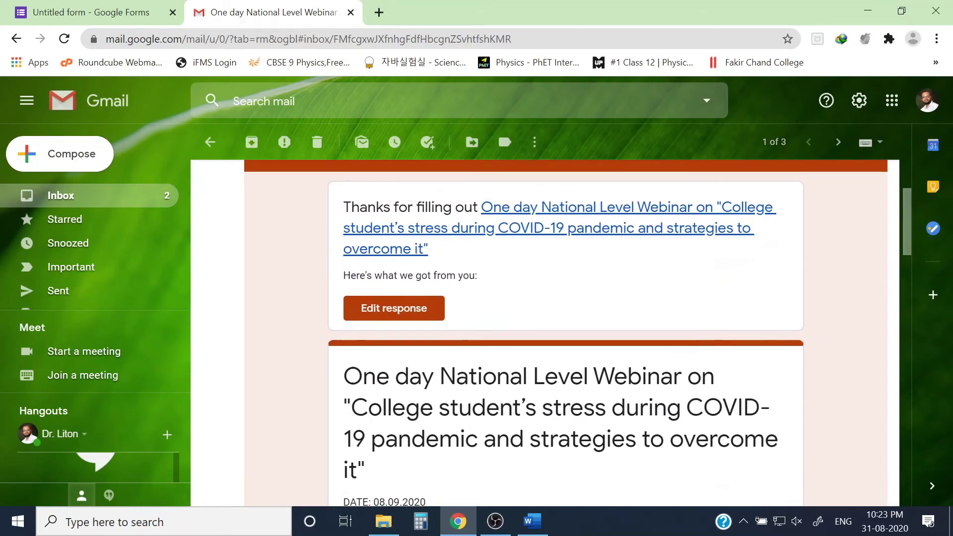
# Reopen the response via Edit response, prefix the Full Name with 'Dr.' and resubmit.
pyautogui.click(396, 313)
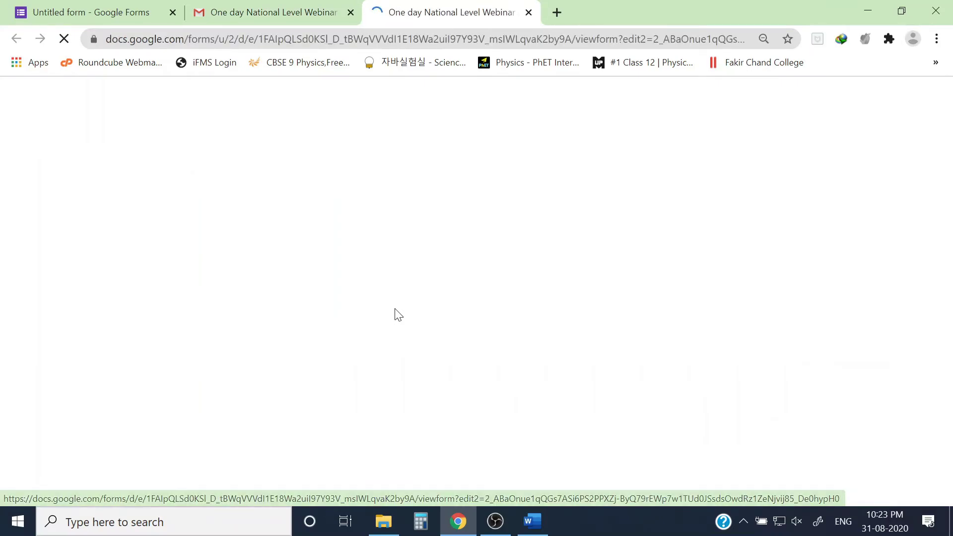
pyautogui.scroll(-4, 368, 316)
pyautogui.scroll(-4, 368, 297)
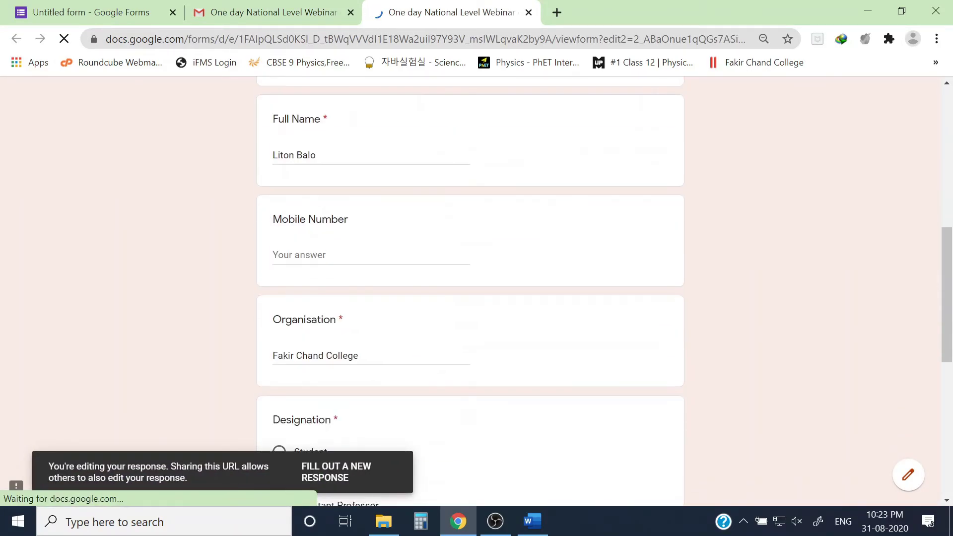
pyautogui.click(274, 153)
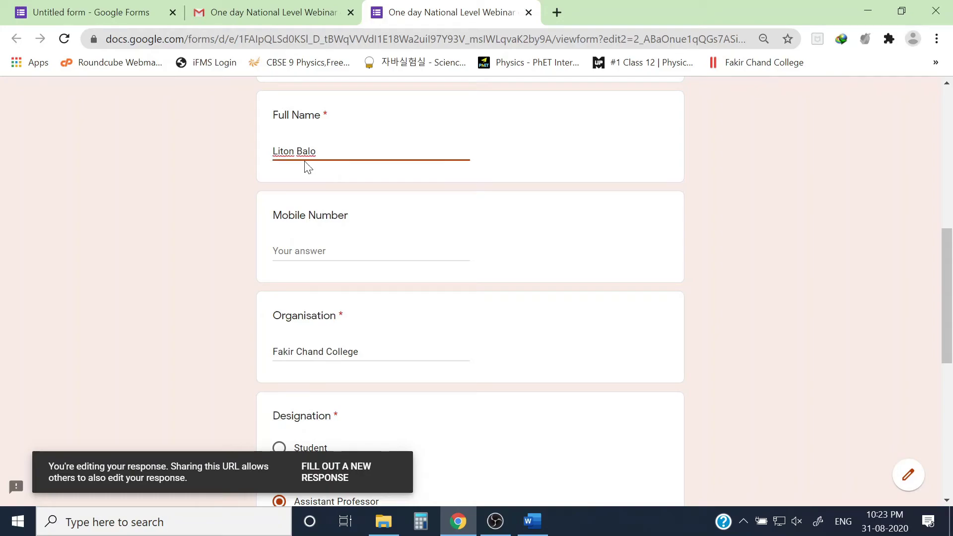
pyautogui.write('Dr.')
pyautogui.click(731, 221)
pyautogui.scroll(-8, 534, 241)
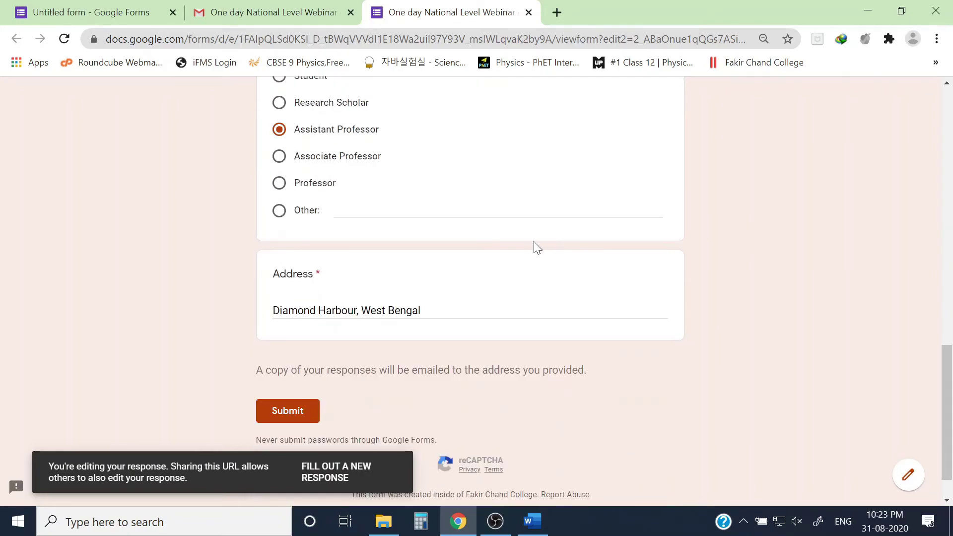
pyautogui.click(270, 365)
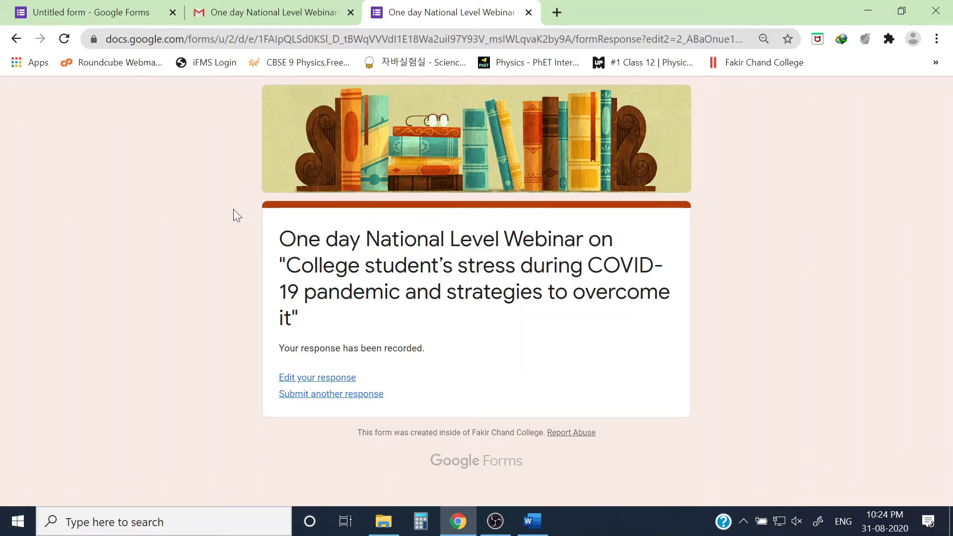
# Open the second Google Forms receipt in Gmail and confirm the Full Name shows 'Dr.'.
pyautogui.click(298, 12)
pyautogui.click(210, 144)
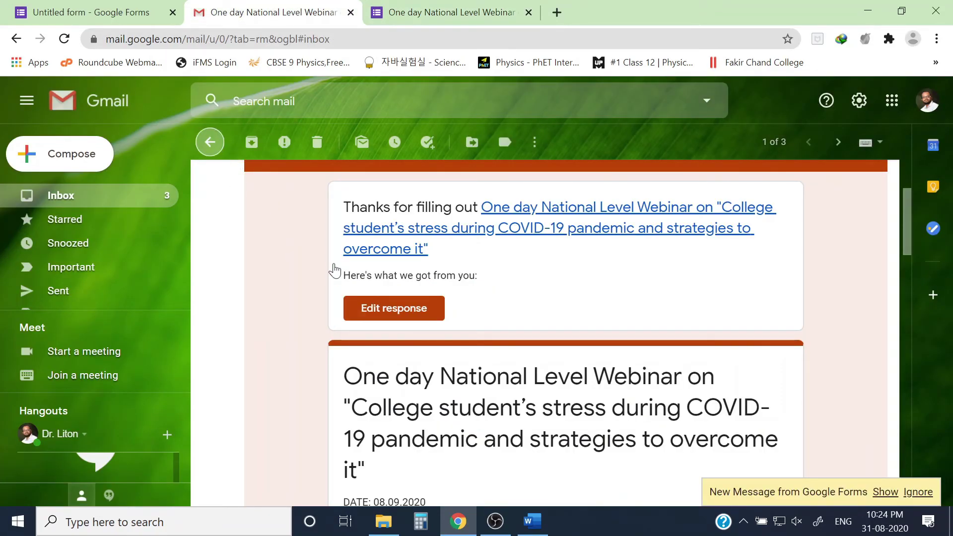
pyautogui.press('Return')
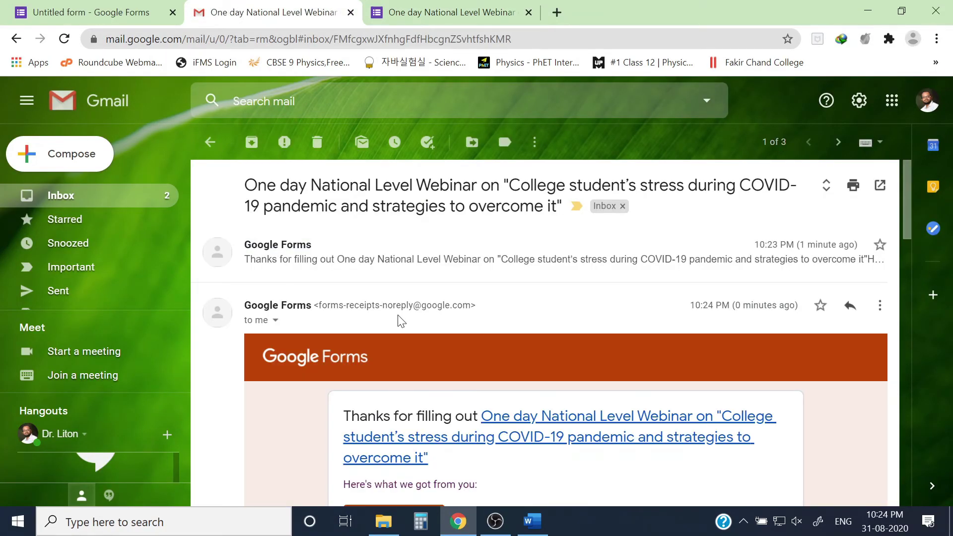
pyautogui.scroll(-12, 397, 318)
pyautogui.scroll(-5, 396, 320)
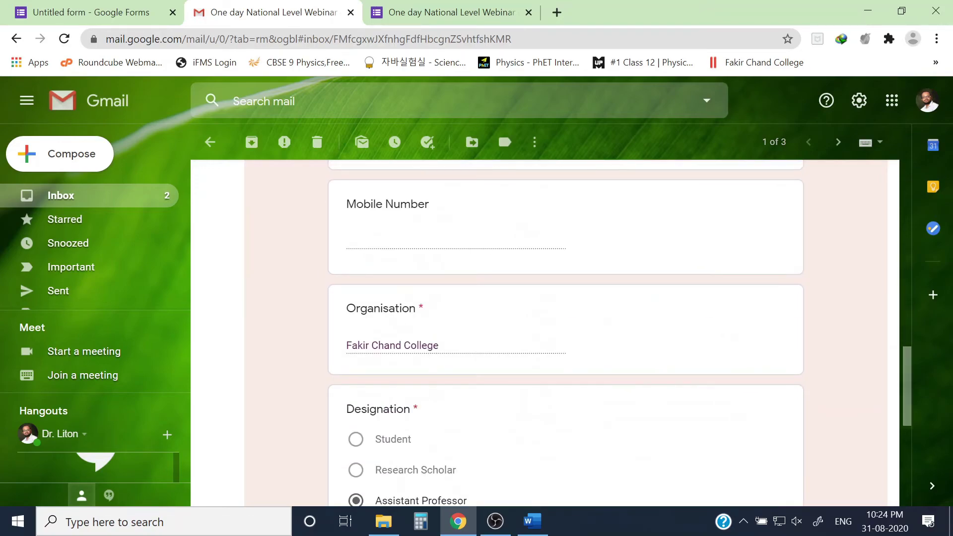
pyautogui.scroll(3, 396, 320)
pyautogui.scroll(3, 396, 320)
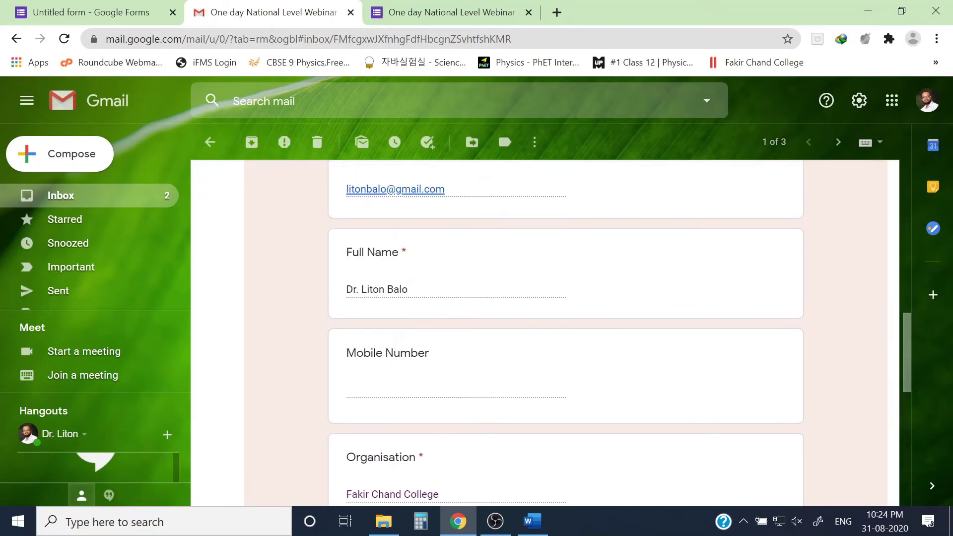
pyautogui.scroll(10, 415, 289)
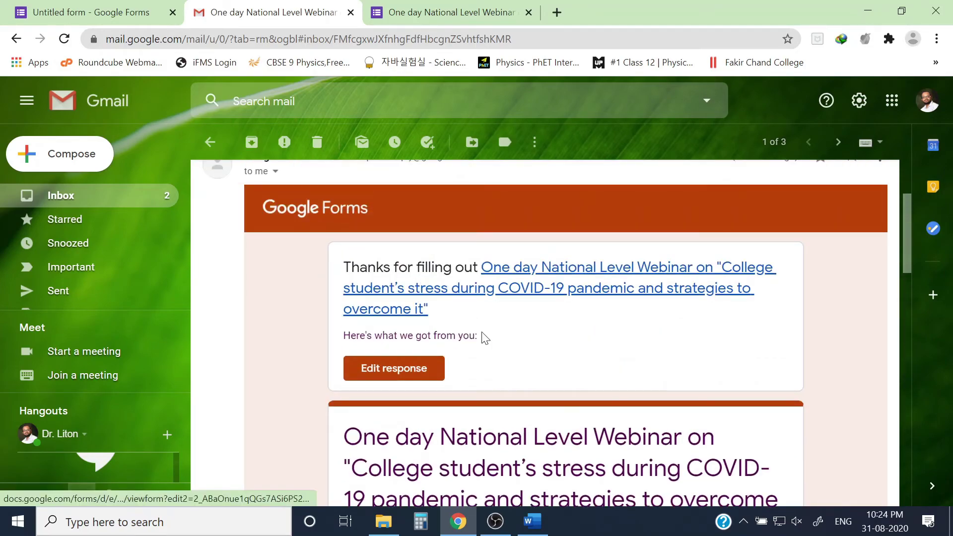
pyautogui.scroll(3, 484, 336)
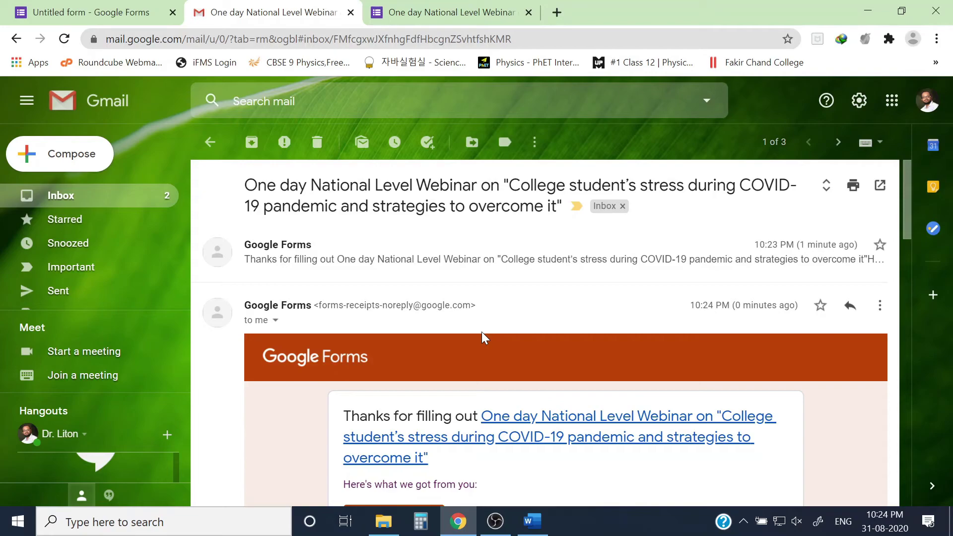
# View the forms.gle link in New Text Document.txt, close Notepad and refresh the Education folder.
pyautogui.click(388, 526)
pyautogui.doubleClick(579, 115)
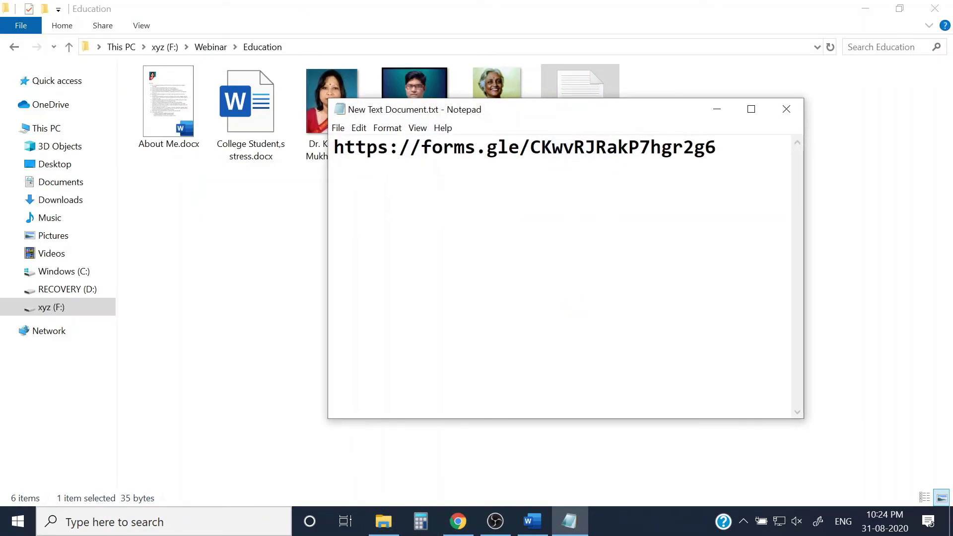
pyautogui.moveTo(334, 147); pyautogui.dragTo(716, 147)
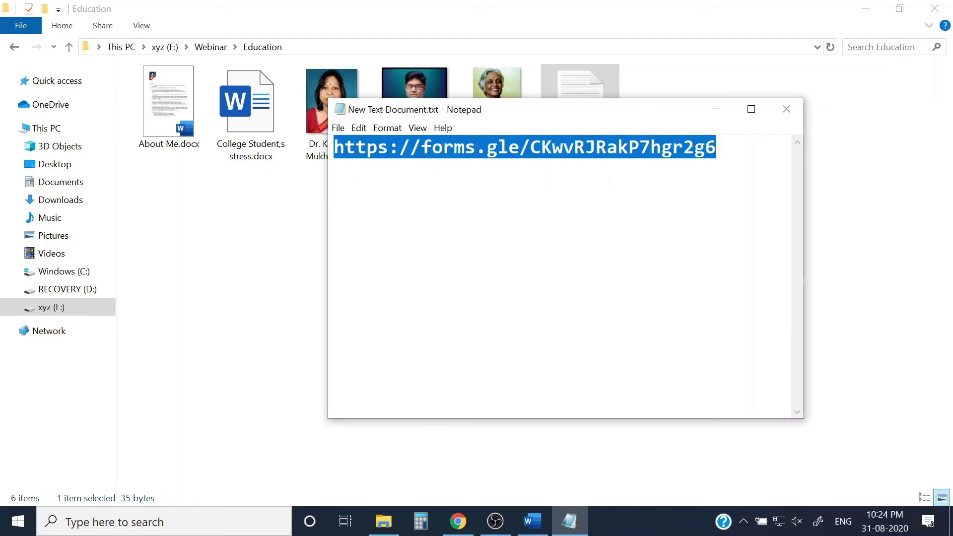
pyautogui.moveTo(581, 116); pyautogui.dragTo(503, 145)
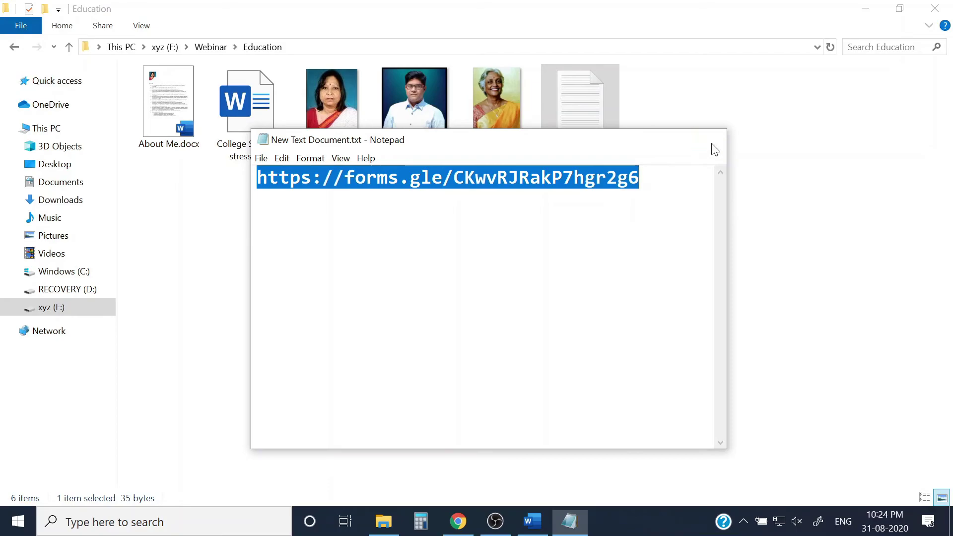
pyautogui.click(710, 139)
pyautogui.rightClick(672, 137)
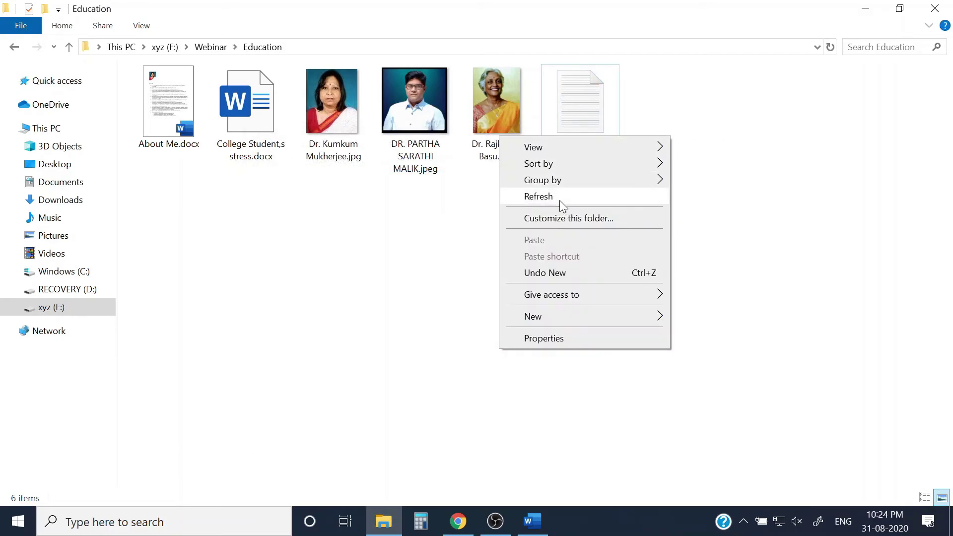
pyautogui.click(559, 200)
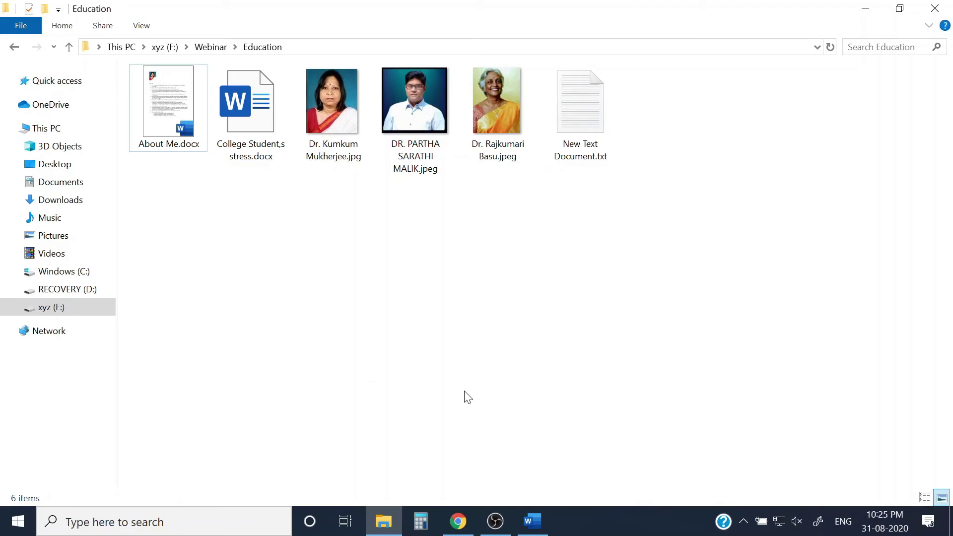
pyautogui.click(457, 521)
# Review the 1 response in the Summary, Question and Individual views of the Responses tab.
pyautogui.click(82, 11)
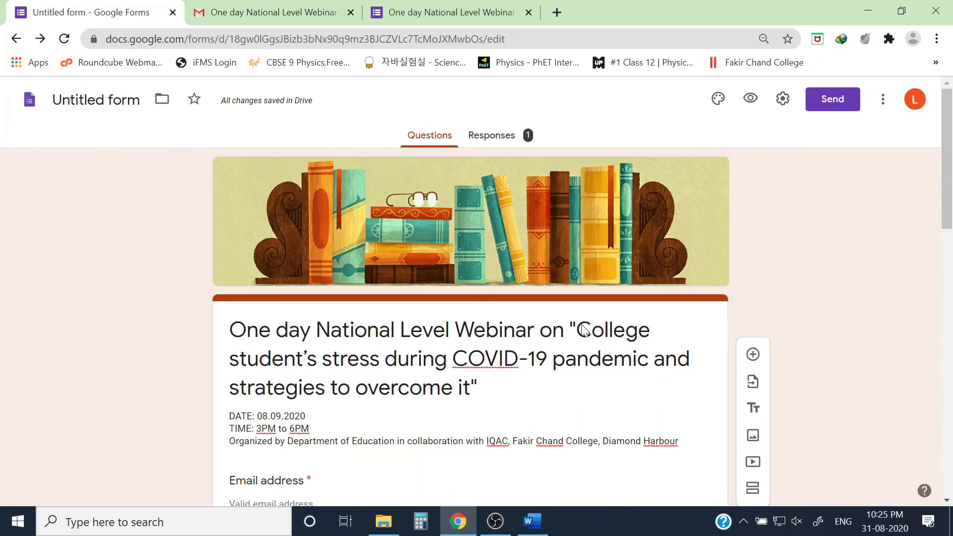
pyautogui.click(493, 143)
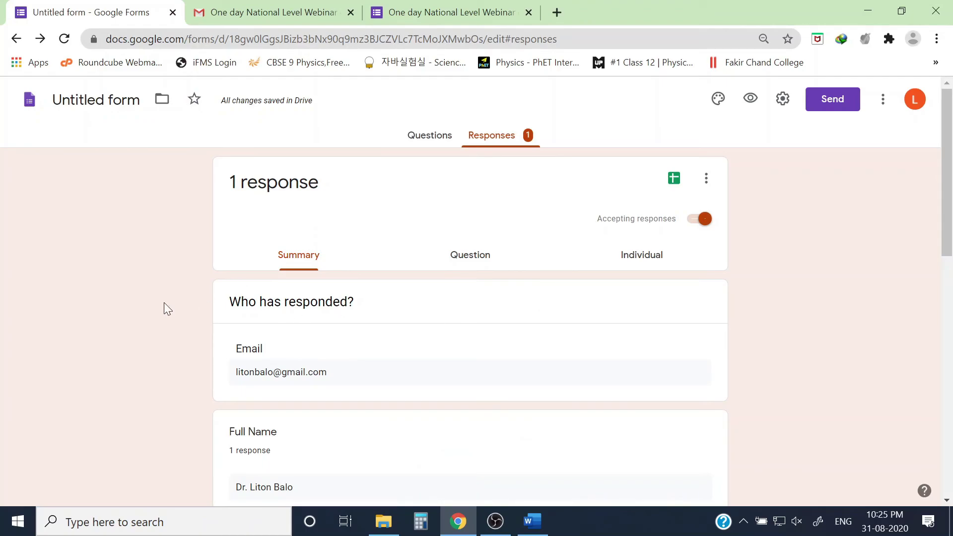
pyautogui.scroll(-4, 478, 285)
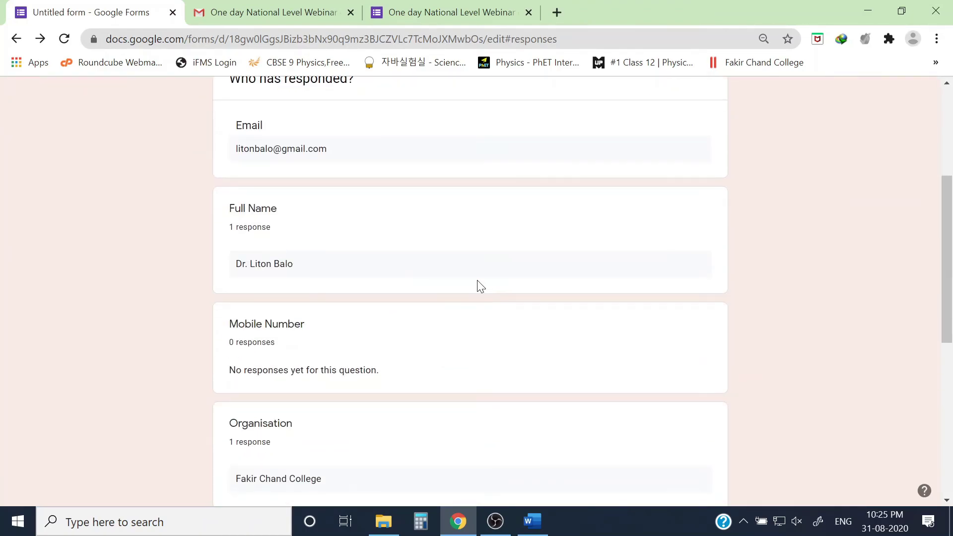
pyautogui.scroll(-5, 475, 337)
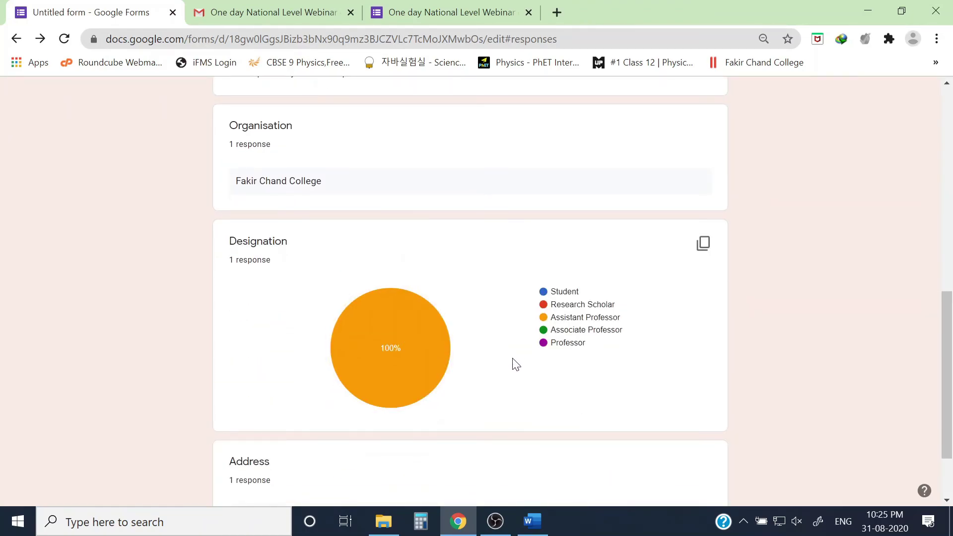
pyautogui.scroll(-2, 513, 372)
pyautogui.scroll(12, 511, 377)
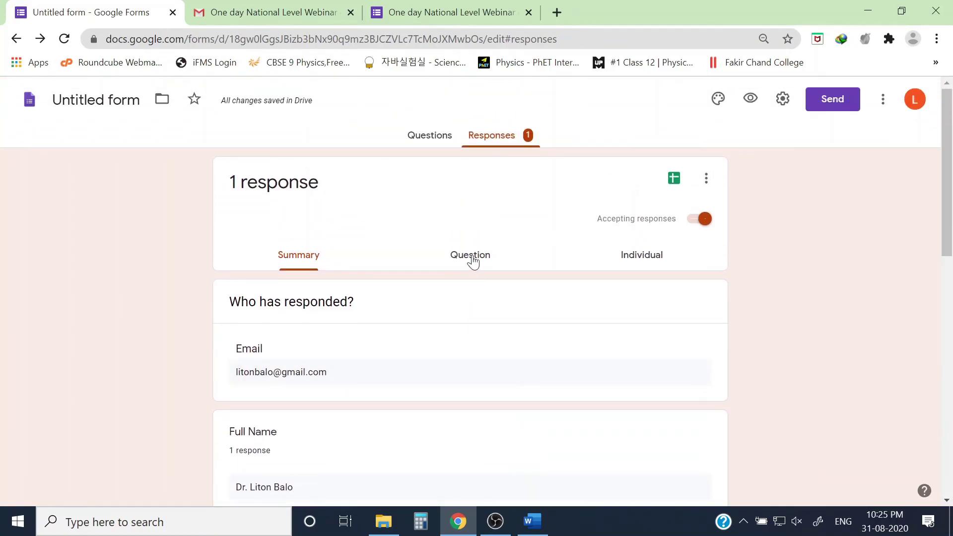
pyautogui.click(472, 260)
pyautogui.click(630, 265)
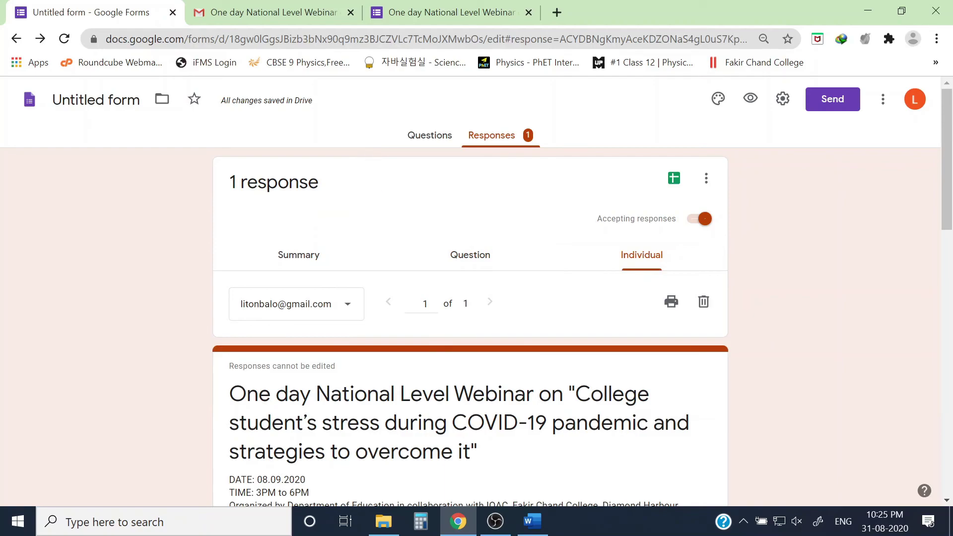
pyautogui.click(172, 13)
# Close the Gmail and submitted-response tabs, leaving a fresh new tab.
pyautogui.hotkey('ctrl', 'w')
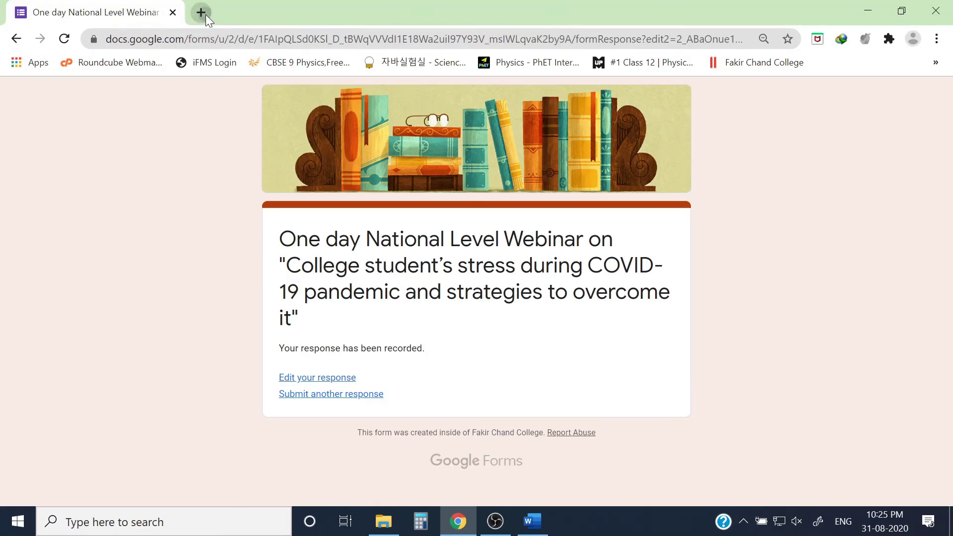
pyautogui.click(202, 13)
pyautogui.click(172, 12)
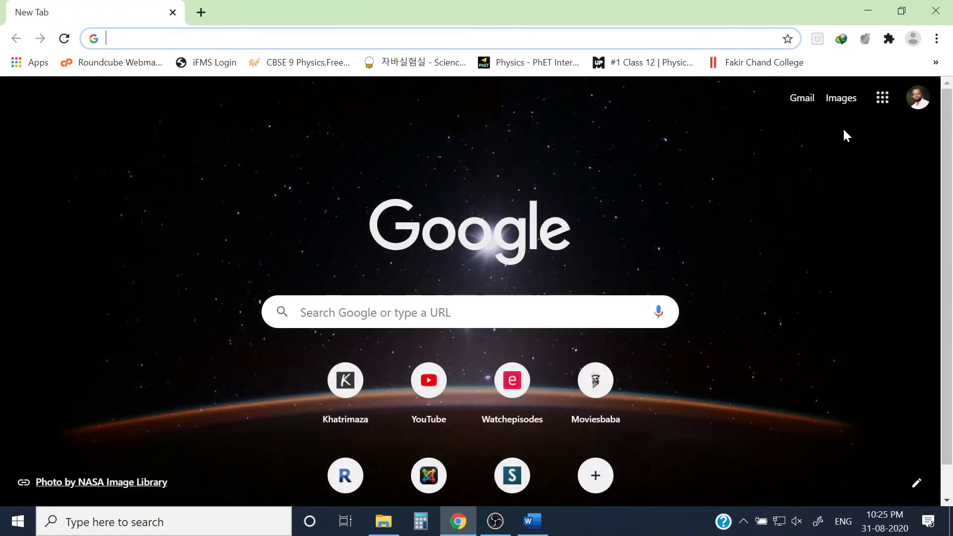
# Switch to the college Google account and open Google Docs from the apps grid.
pyautogui.click(917, 98)
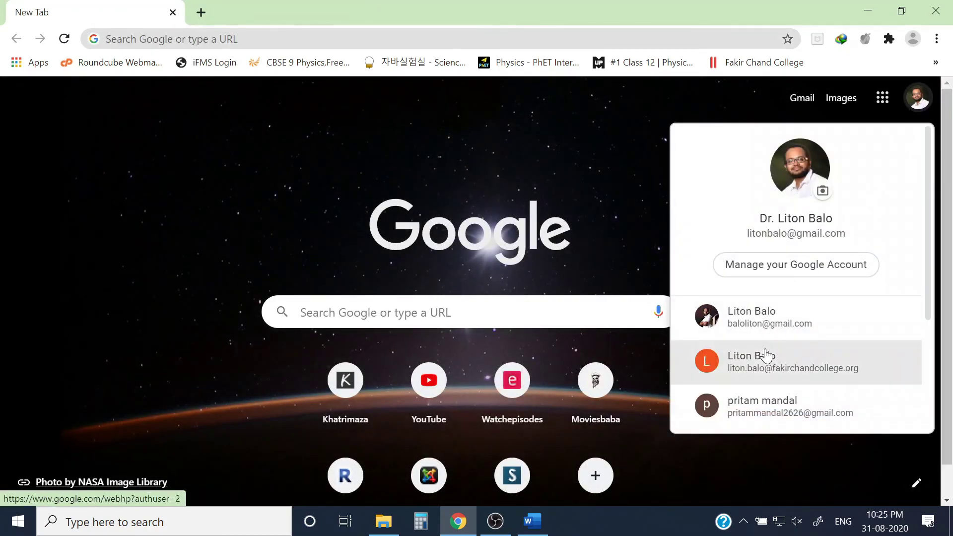
pyautogui.click(768, 357)
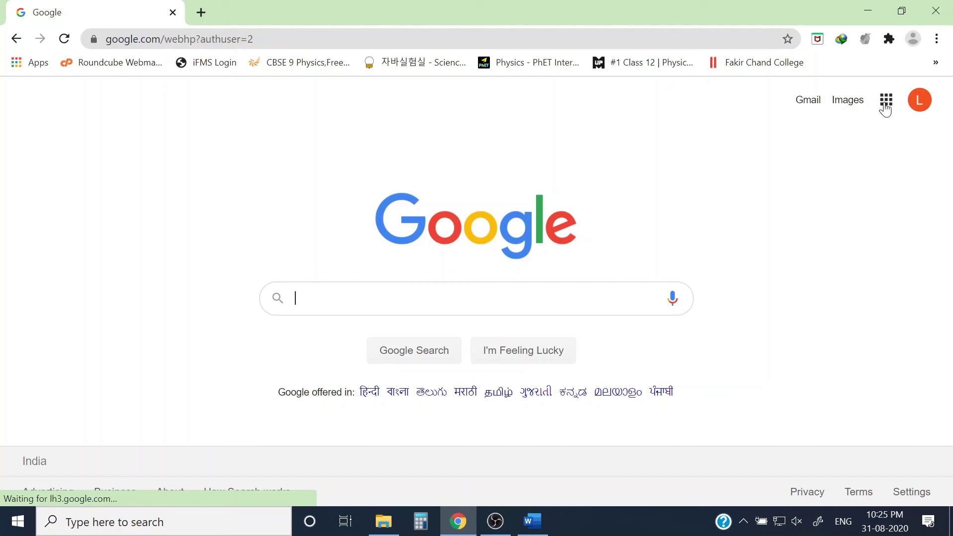
pyautogui.click(885, 105)
pyautogui.click(725, 239)
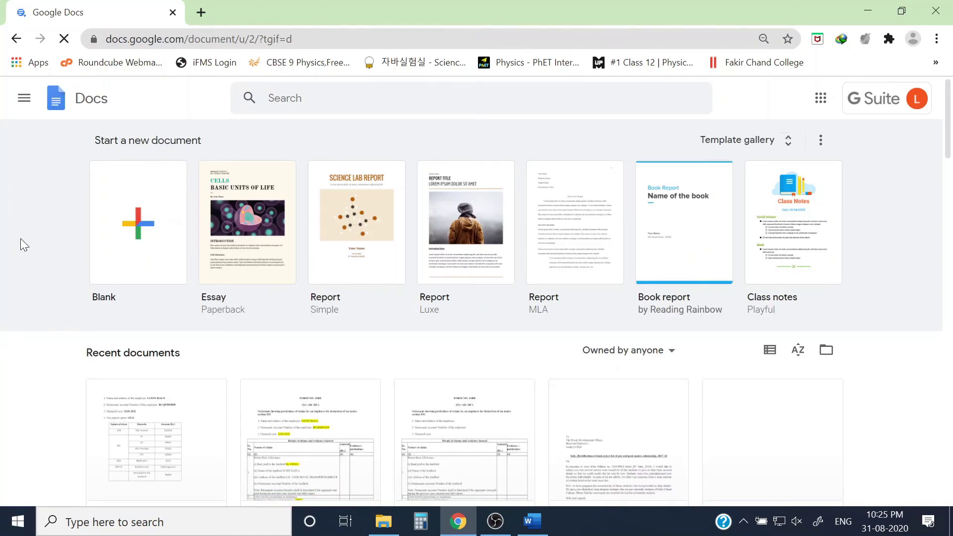
pyautogui.scroll(-4, 21, 239)
pyautogui.scroll(4, 25, 283)
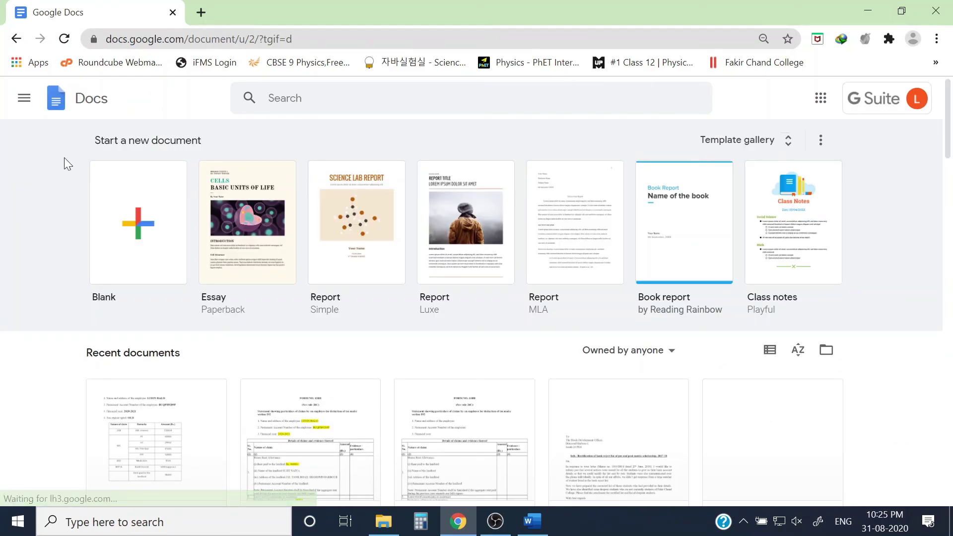
# Go to Google Forms home from the Docs app menu and reopen the Untitled webinar form.
pyautogui.click(24, 101)
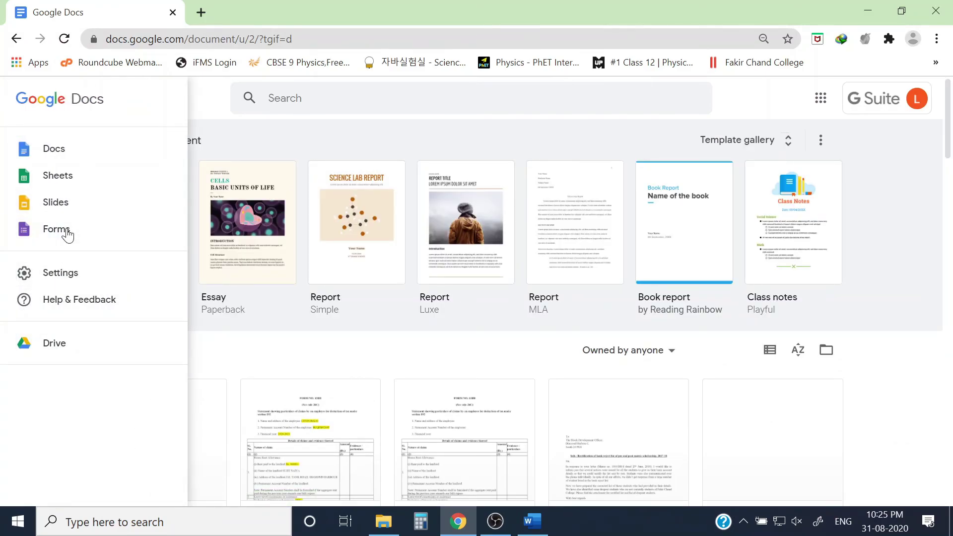
pyautogui.click(66, 229)
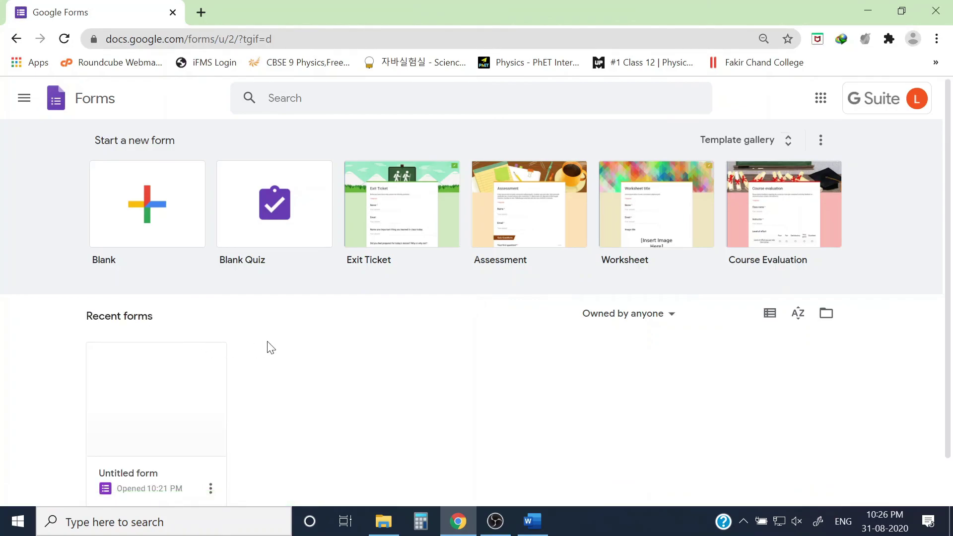
pyautogui.scroll(-1, 298, 387)
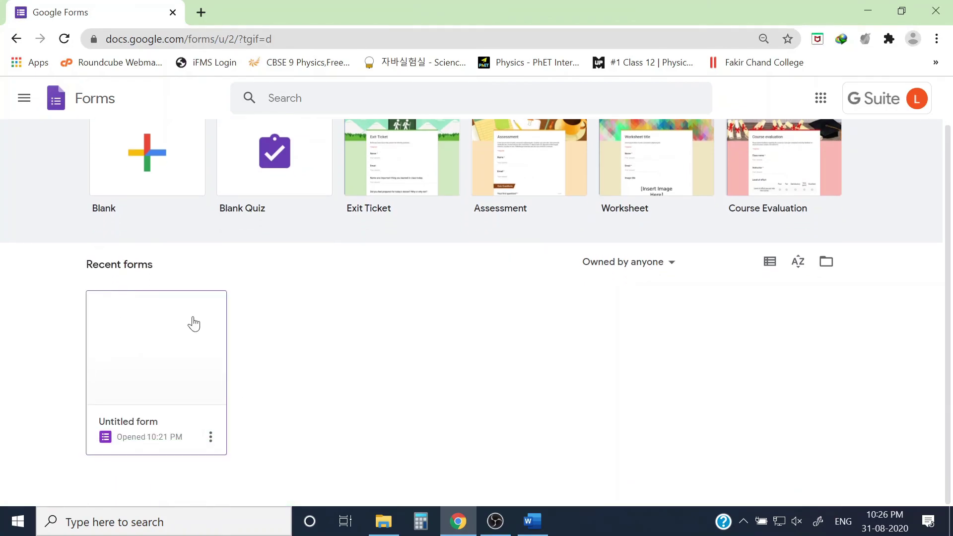
pyautogui.click(158, 368)
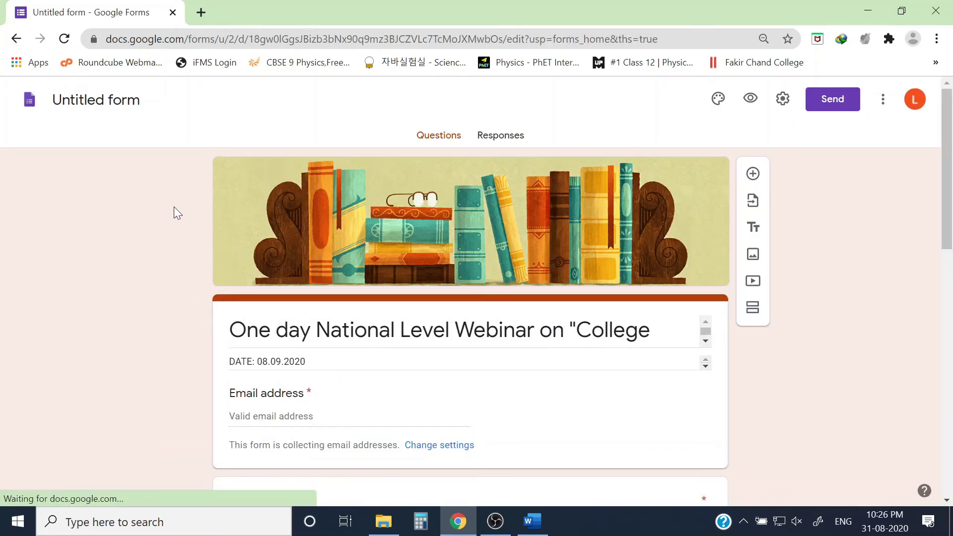
pyautogui.scroll(-1, 174, 208)
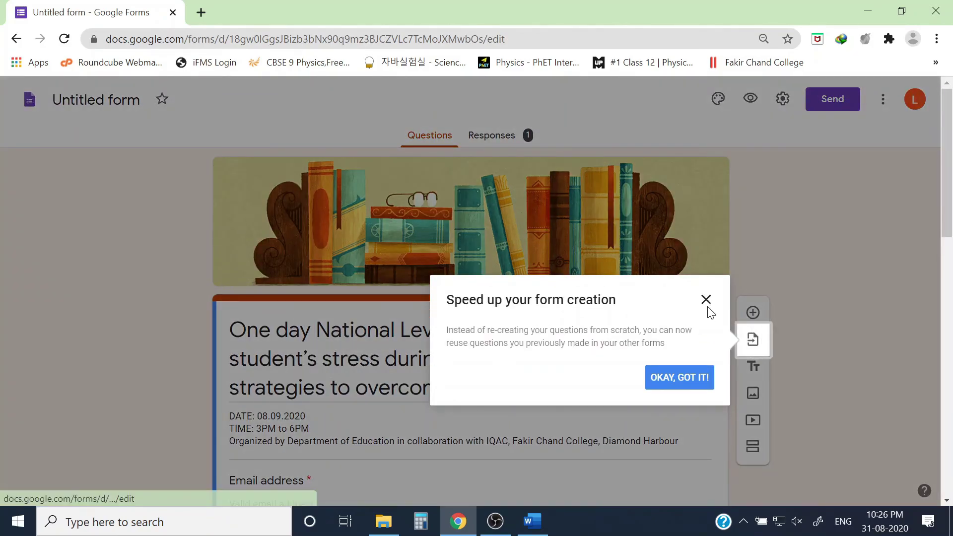
# Copy 'College student's stress' from the title into the form name, then return to the Forms home list.
pyautogui.click(705, 300)
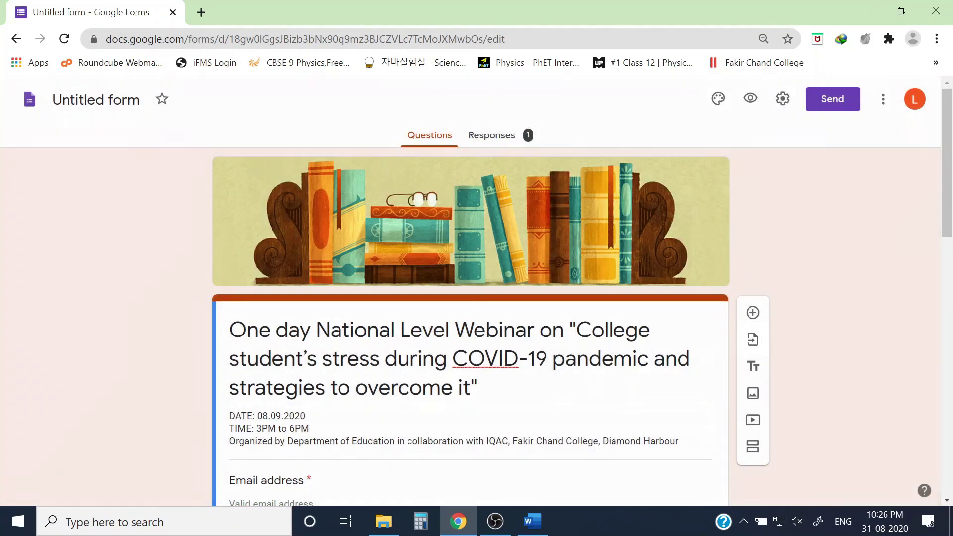
pyautogui.tripleClick(347, 359)
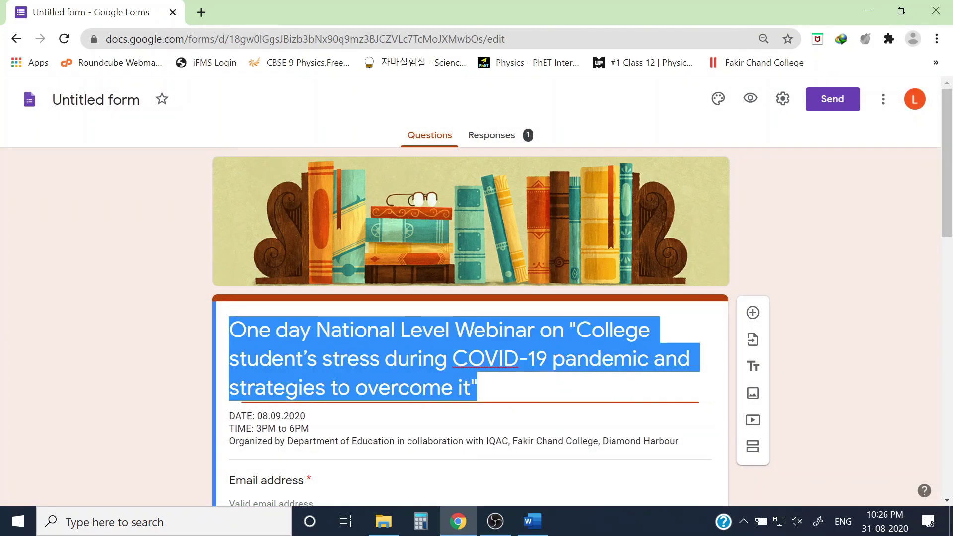
pyautogui.moveTo(575, 329); pyautogui.dragTo(379, 358)
pyautogui.hotkey('ctrl', 'c')
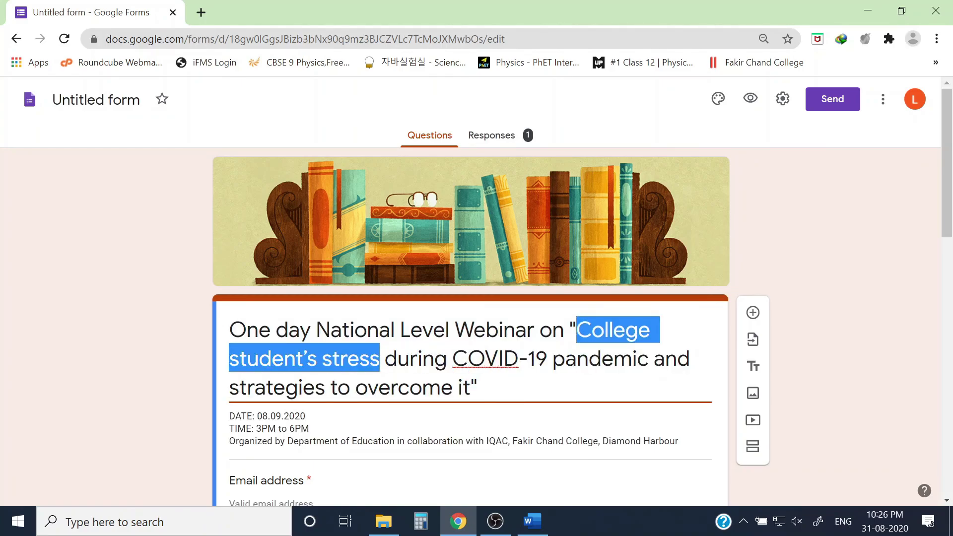
pyautogui.click(96, 100)
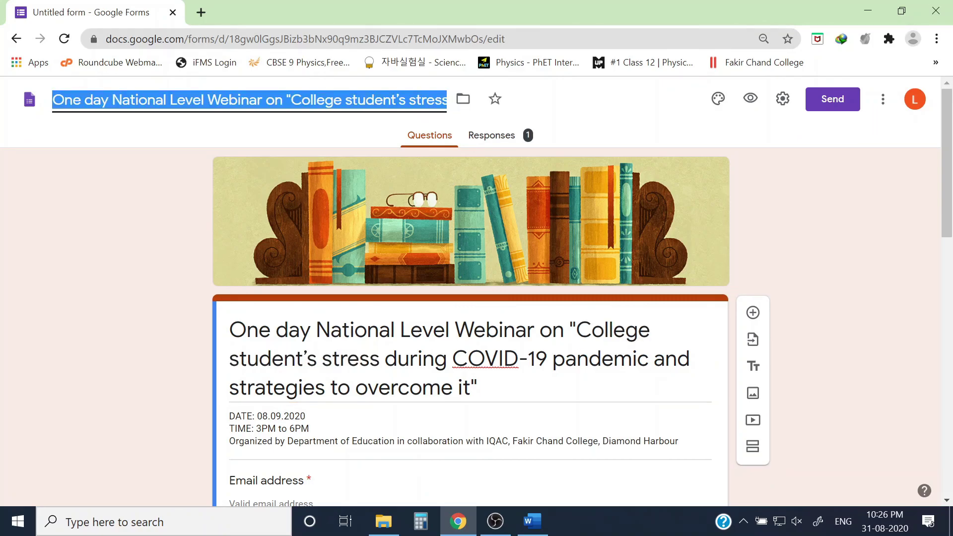
pyautogui.hotkey('ctrl', 'v')
pyautogui.click(117, 228)
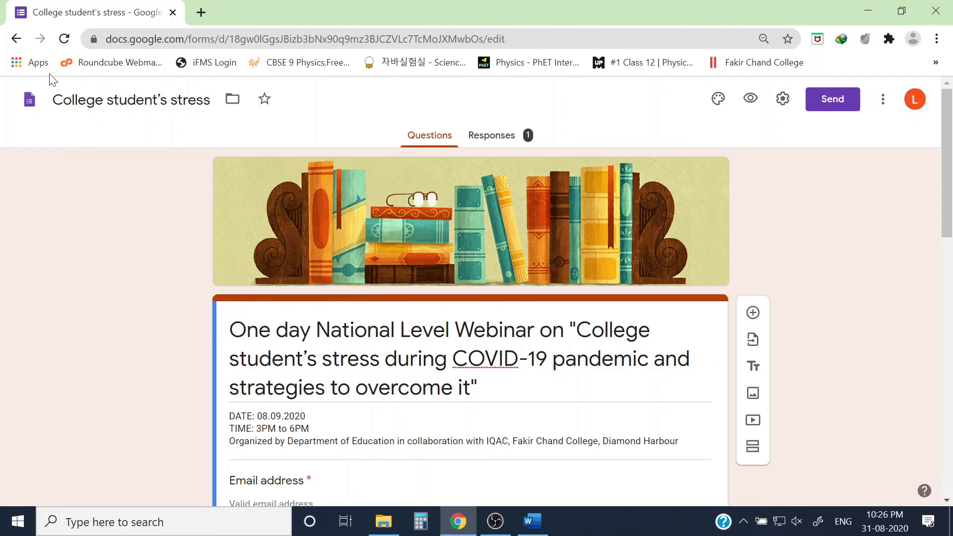
pyautogui.click(16, 39)
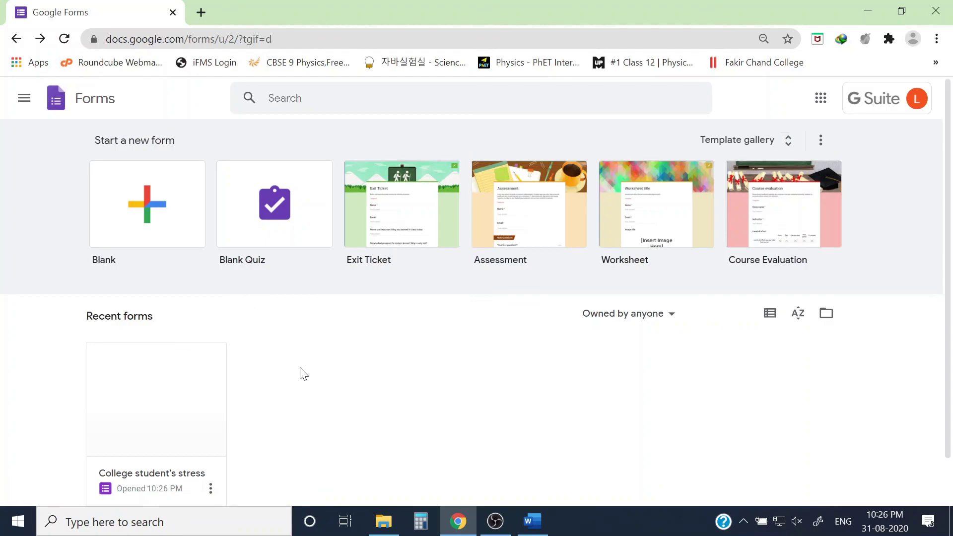
pyautogui.scroll(-1, 341, 368)
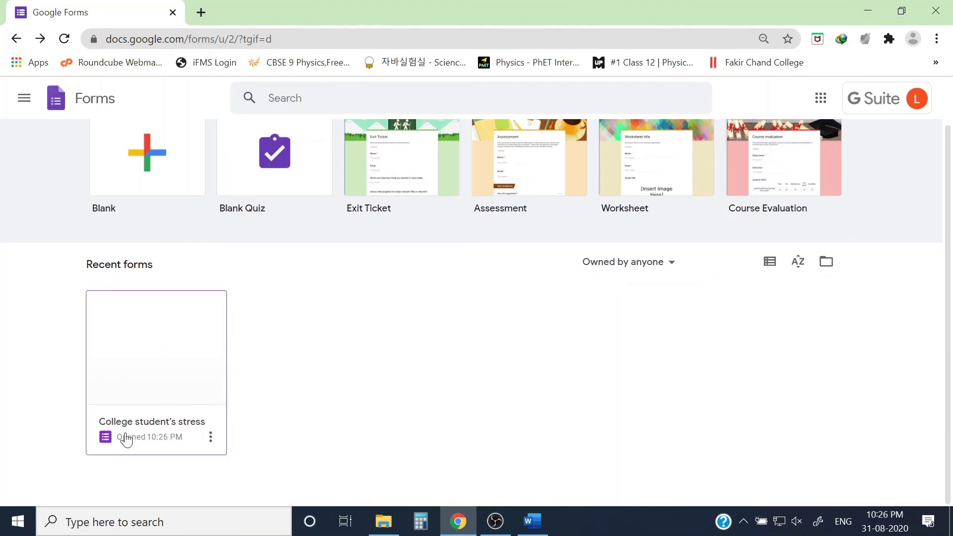